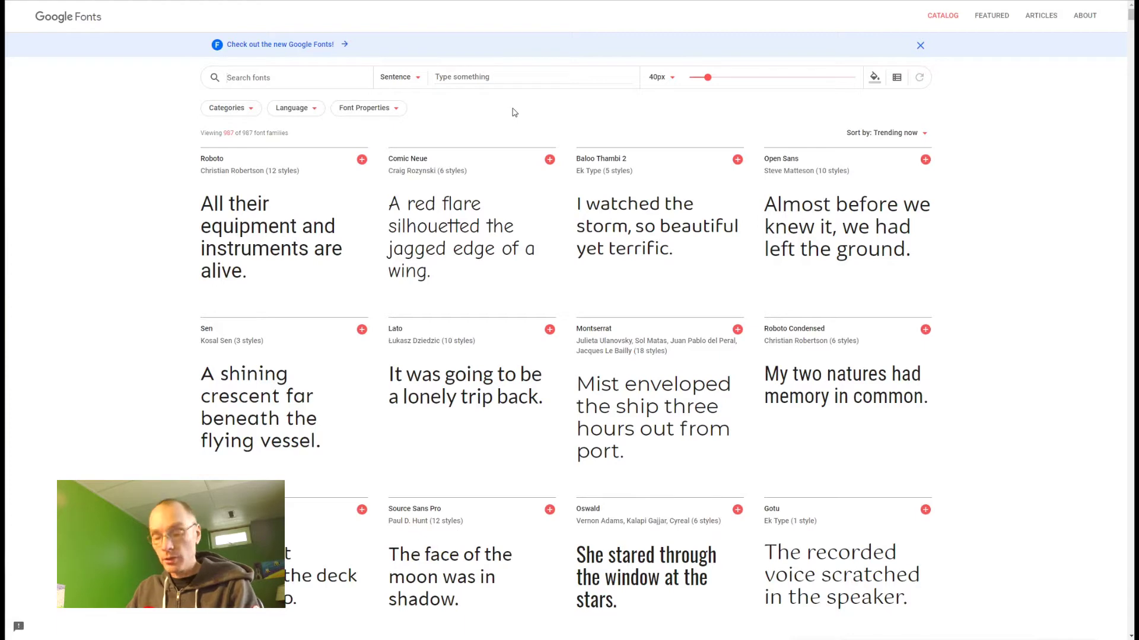
Search the font catalog for "stencil", then select the Saira Stencil One family and download it.
type("ste")
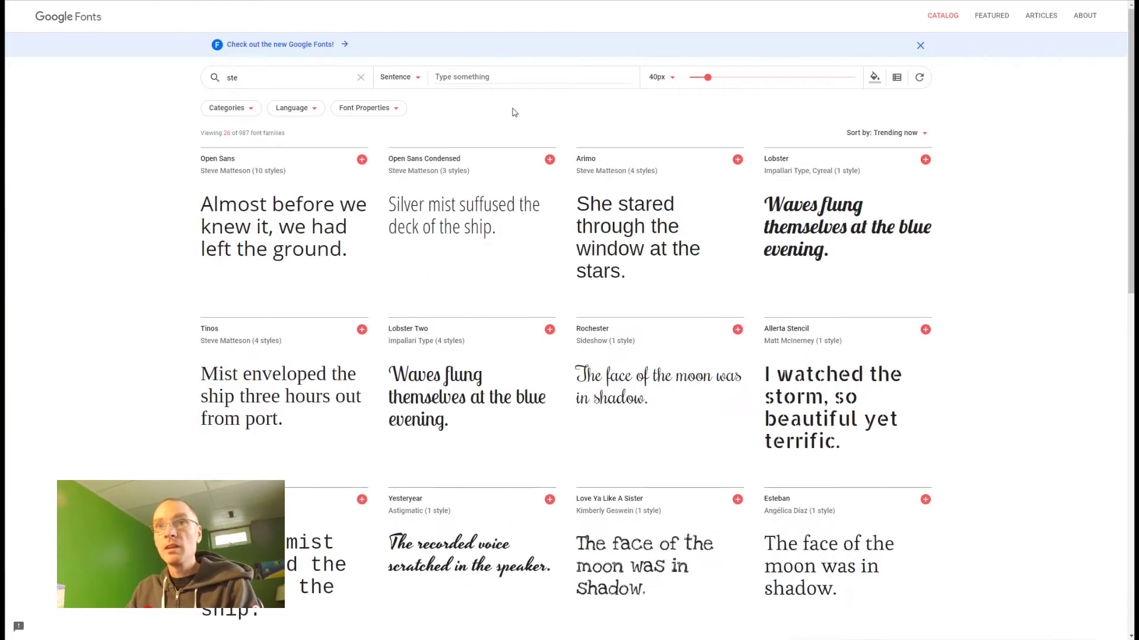
type("ncil")
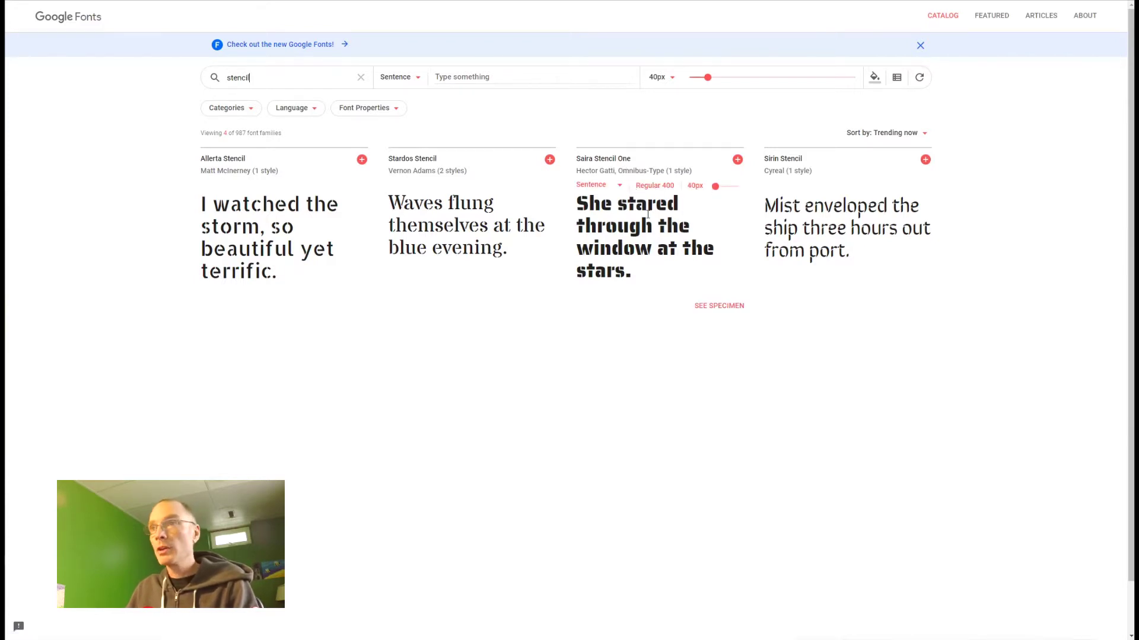
left_click(737, 159)
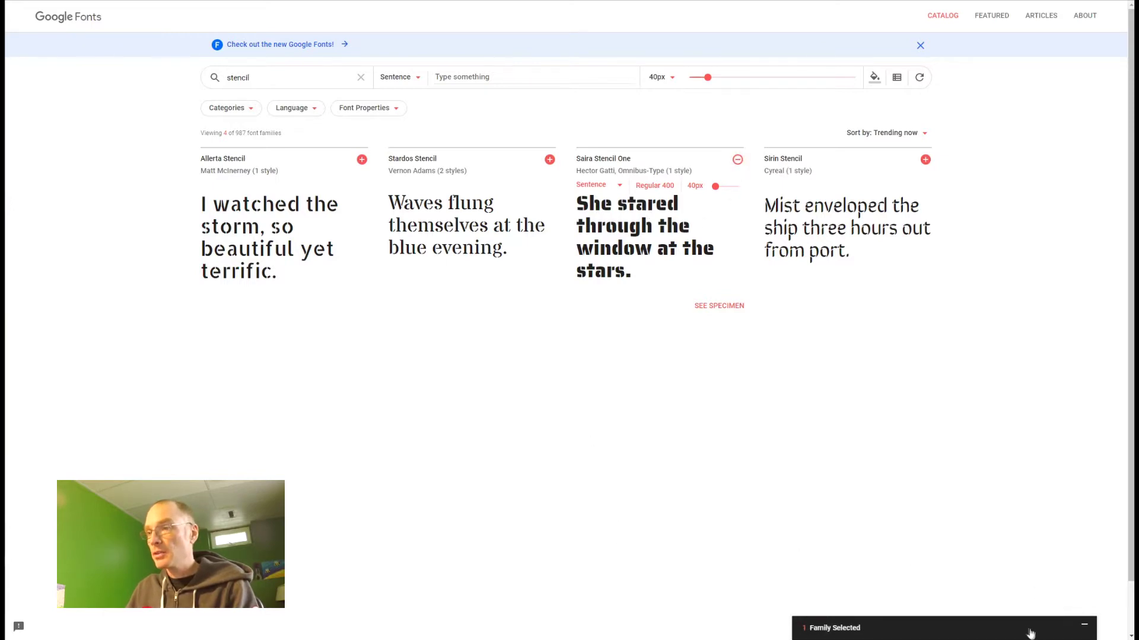
left_click(1084, 627)
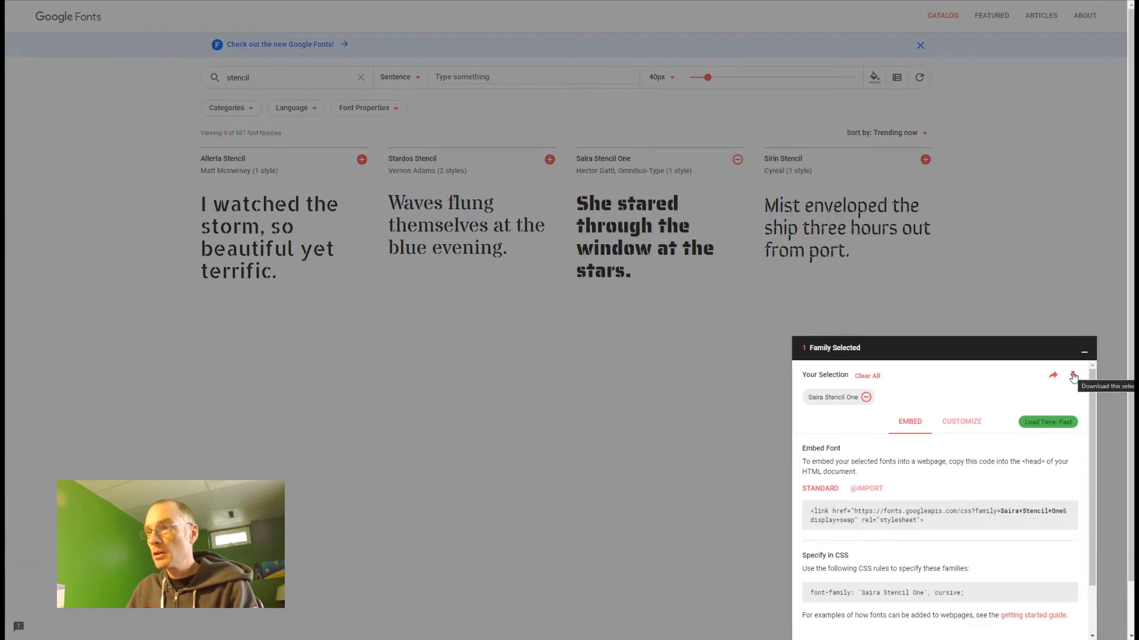
left_click(1073, 375)
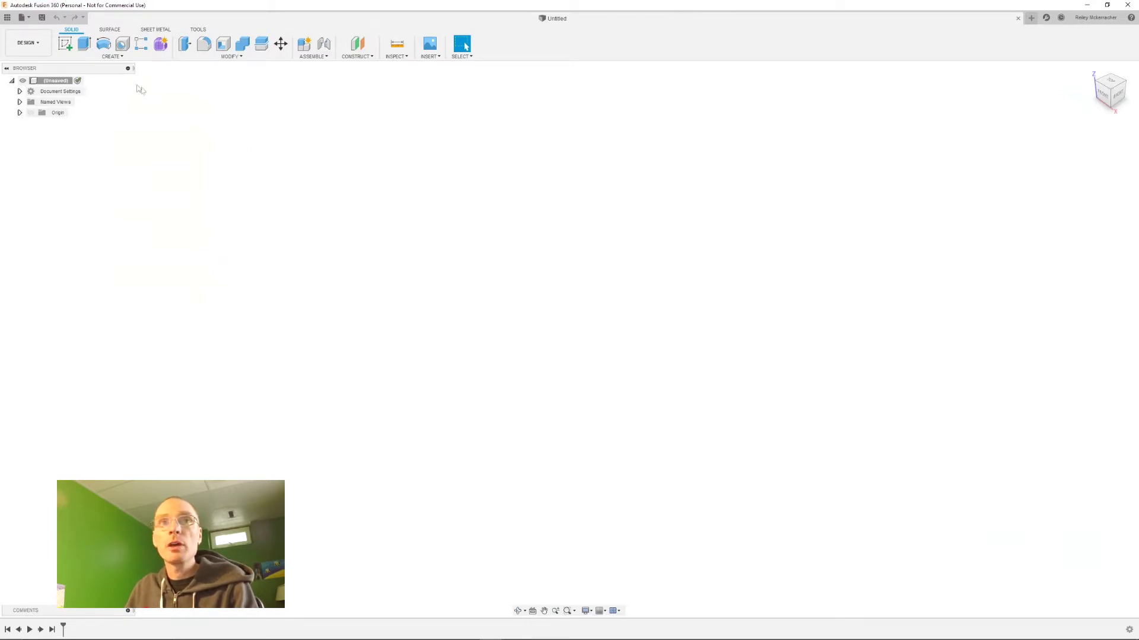
Start a sketch on the horizontal origin plane and draw a 75 mm diameter circle centred on the origin.
left_click(122, 57)
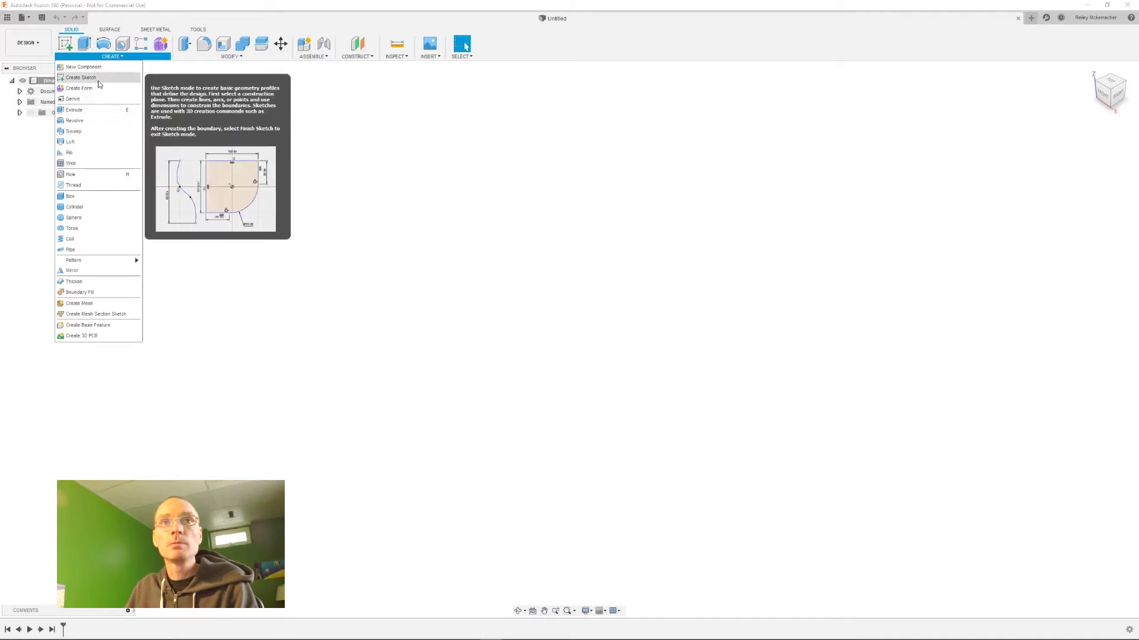
left_click(83, 78)
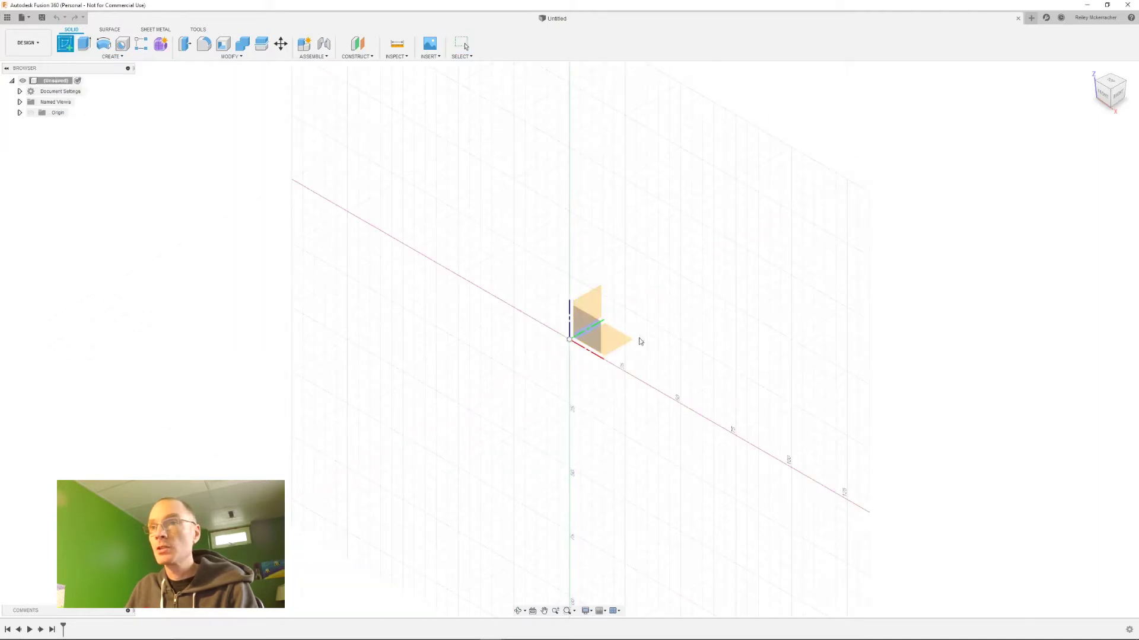
left_click(619, 344)
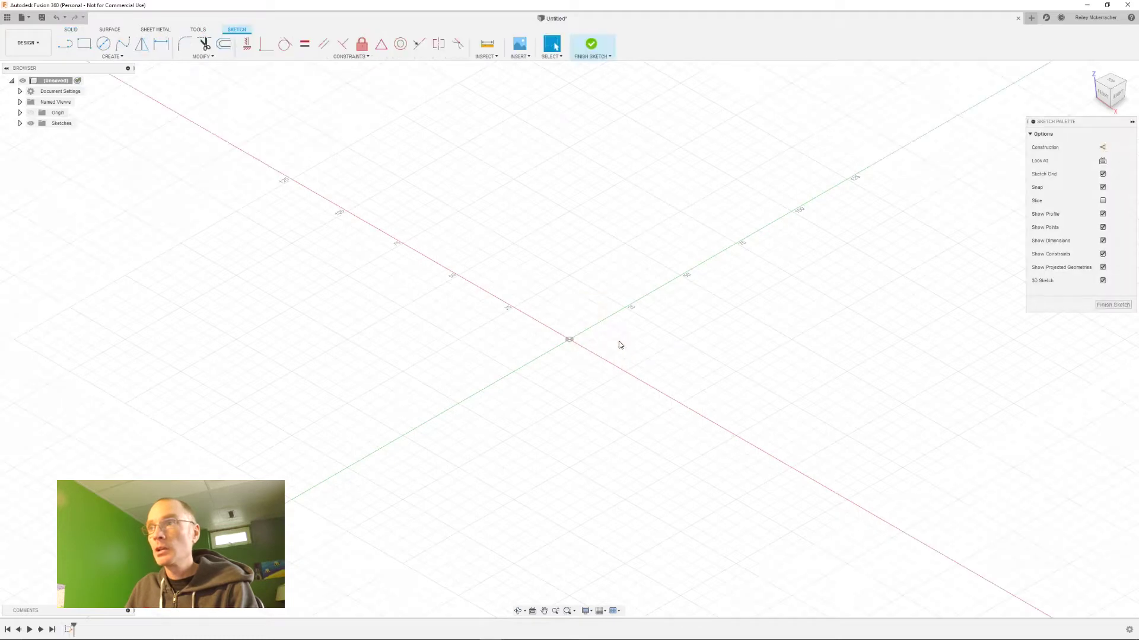
left_click(570, 341)
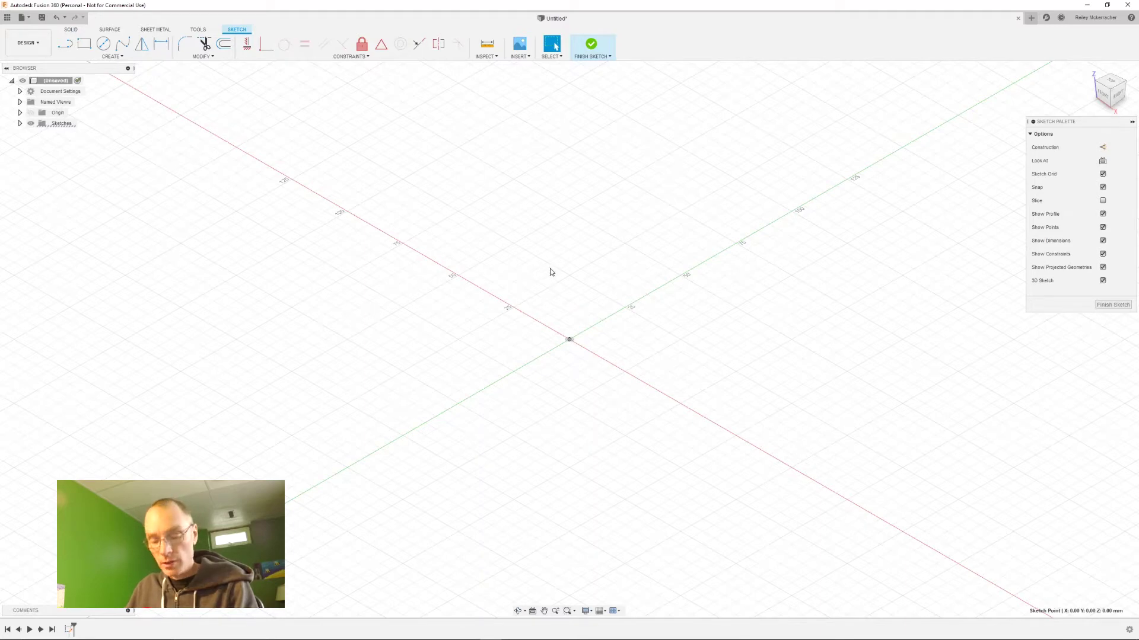
key("c")
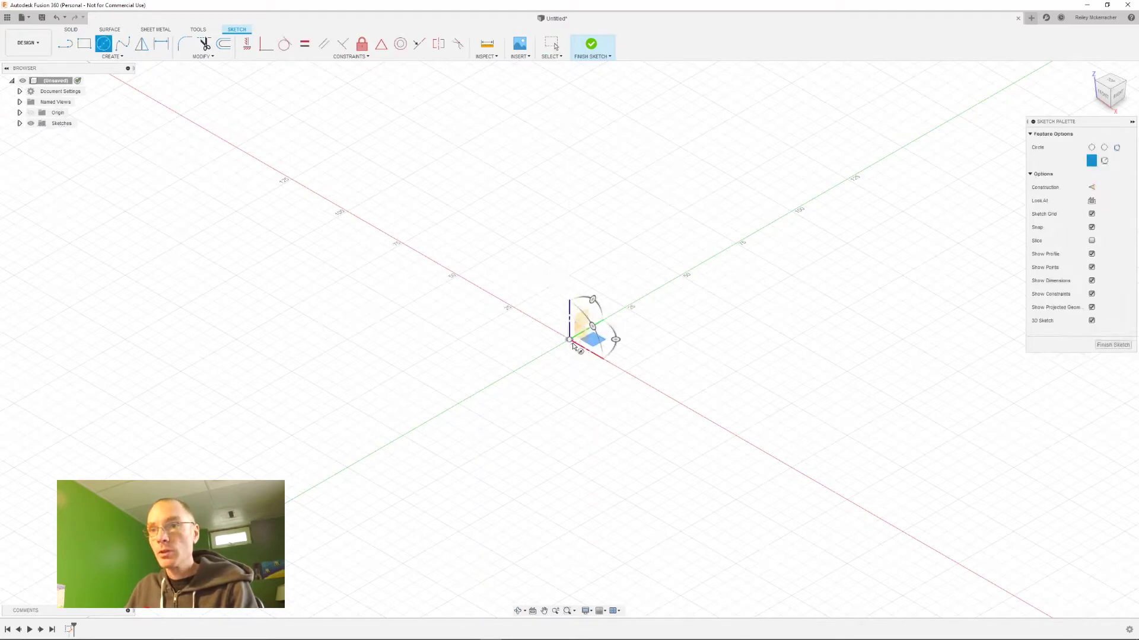
left_click(570, 342)
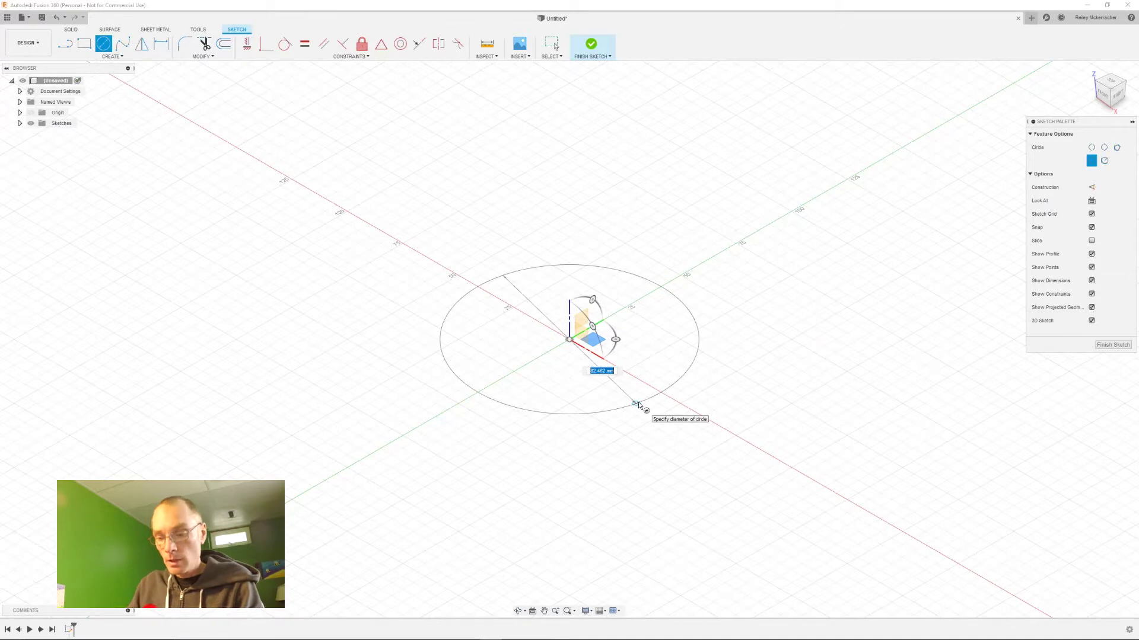
type("75")
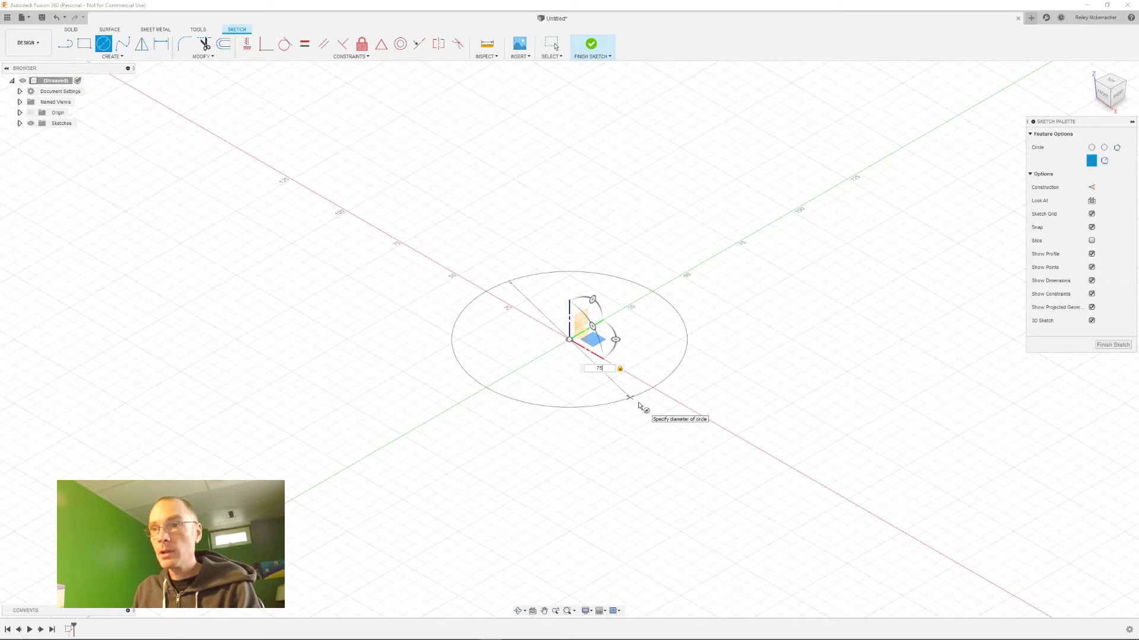
key("Return")
key("Escape")
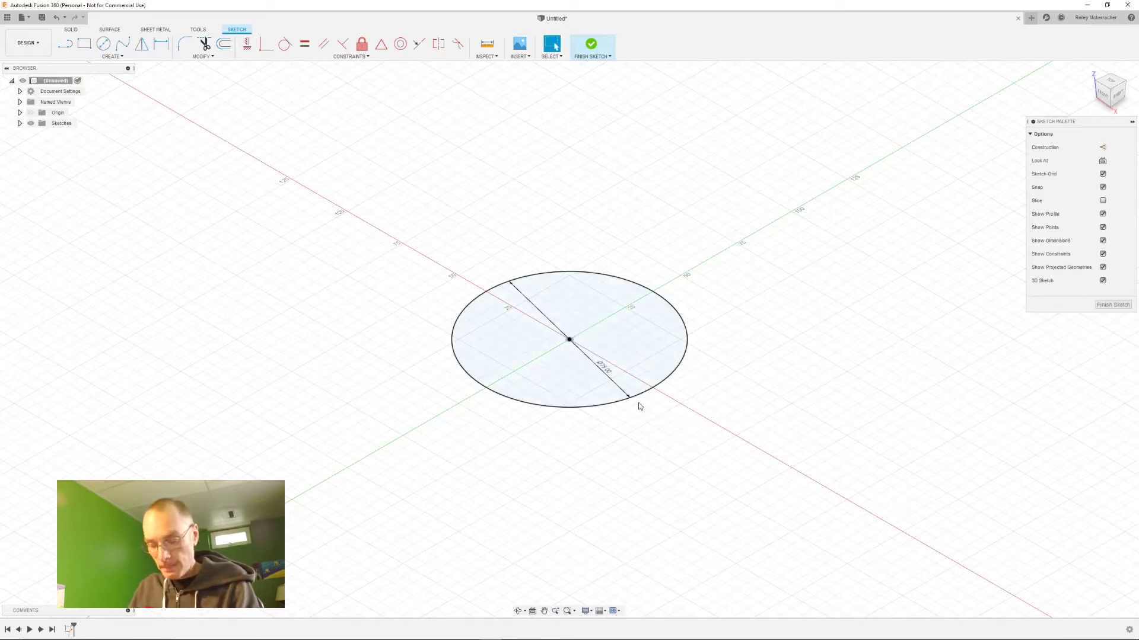
Draw a radius line from the circle's centre along the red axis to the circle's edge.
key("l")
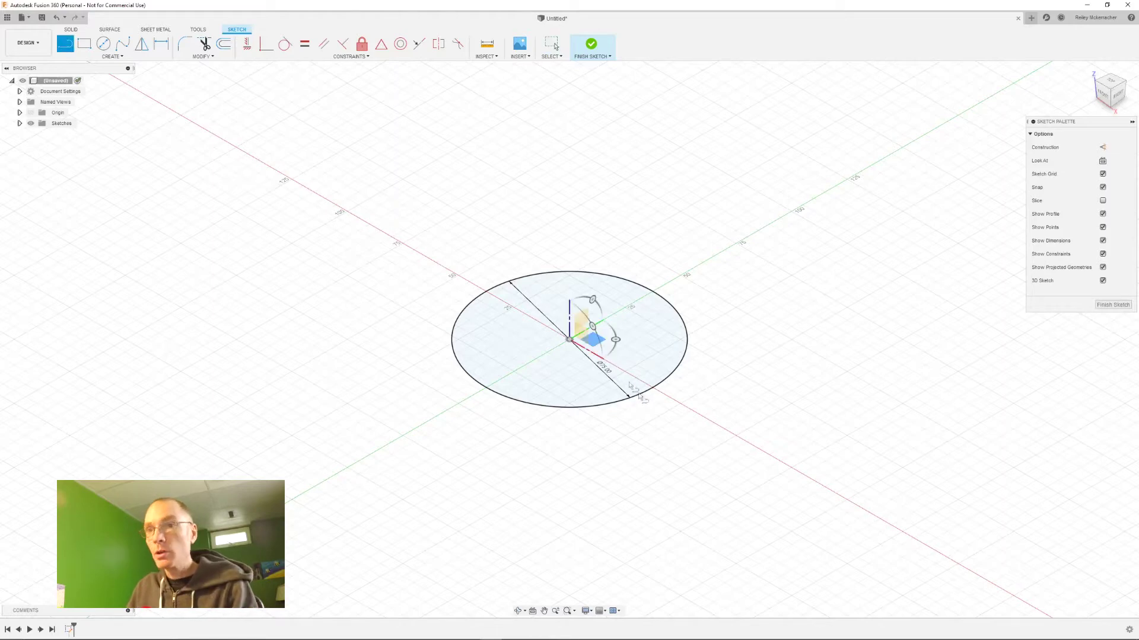
left_click(570, 341)
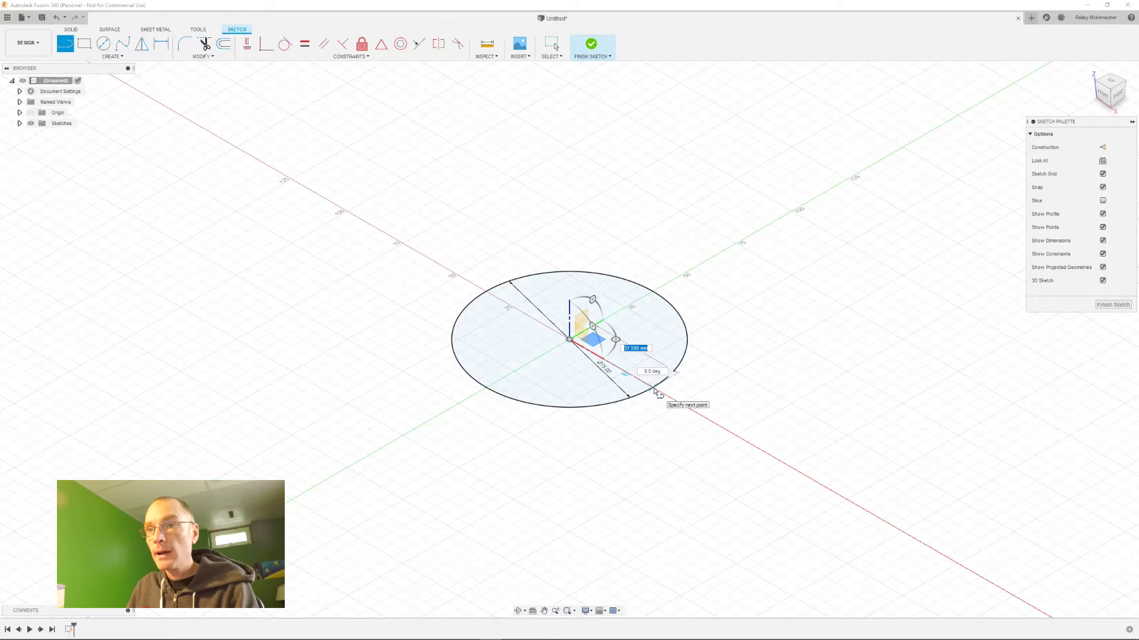
double_click(654, 390)
Draw a 0.5 mm line from the radius line's outer end, perpendicular to it along the circle's edge.
scroll(654, 390, "up", 4)
scroll(655, 390, "up", 5)
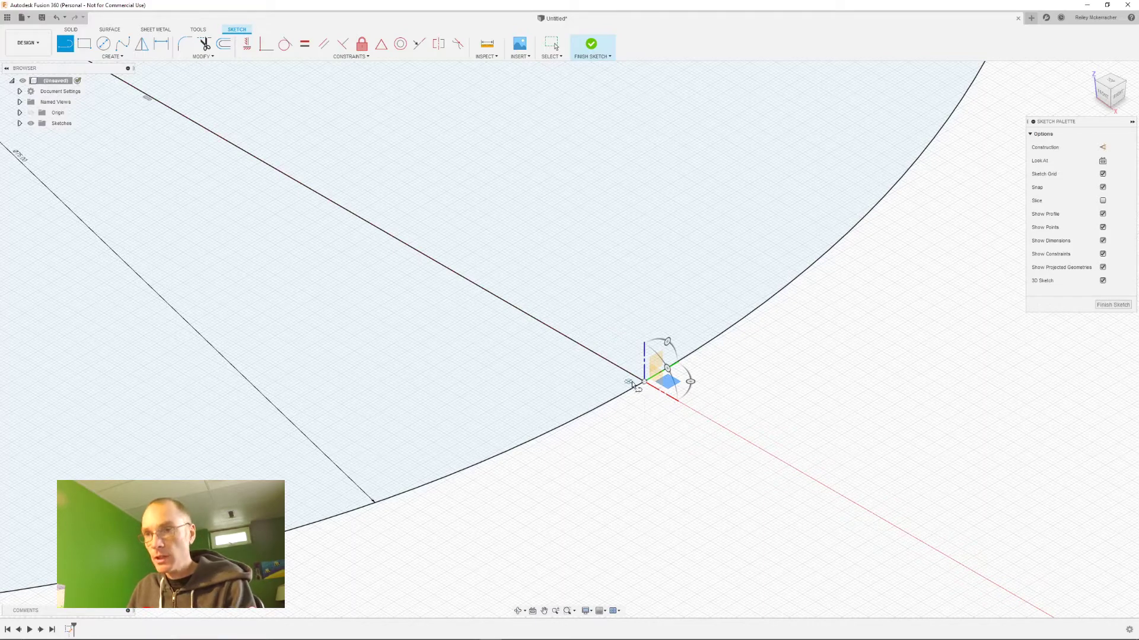
scroll(650, 376, "up", 3)
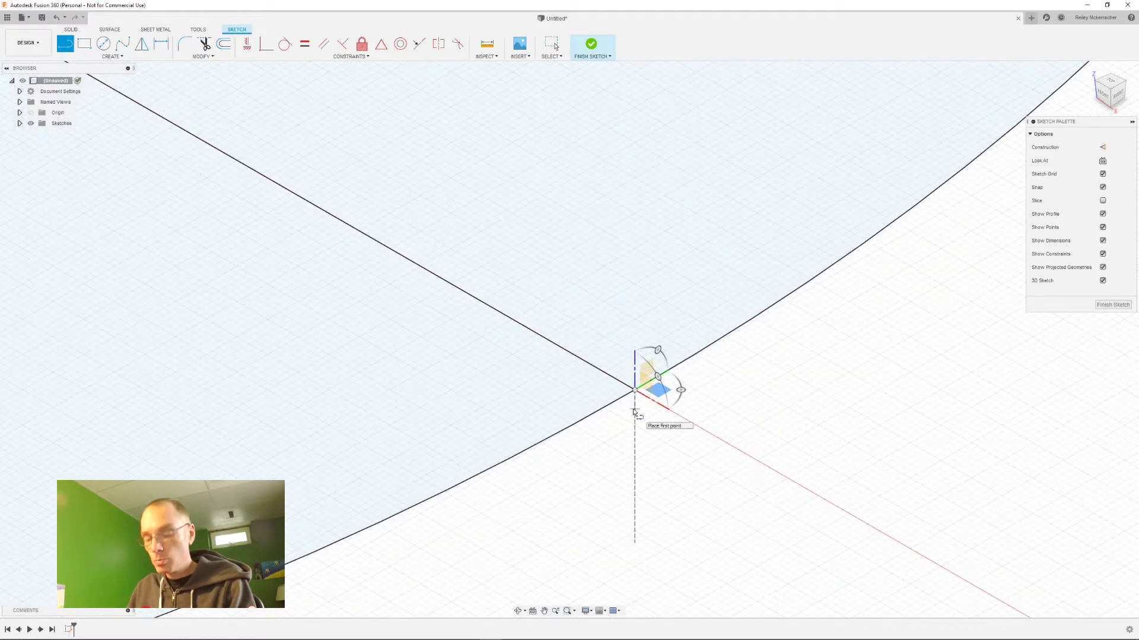
left_click(636, 392)
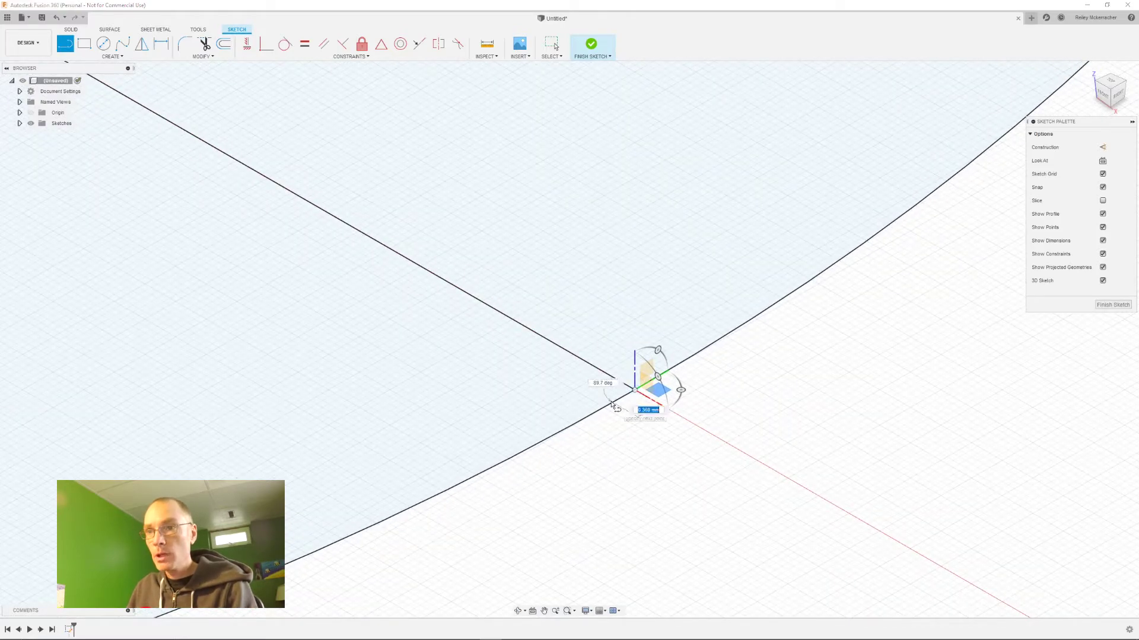
key("BackSpace")
type("5")
key("Tab")
key("Escape")
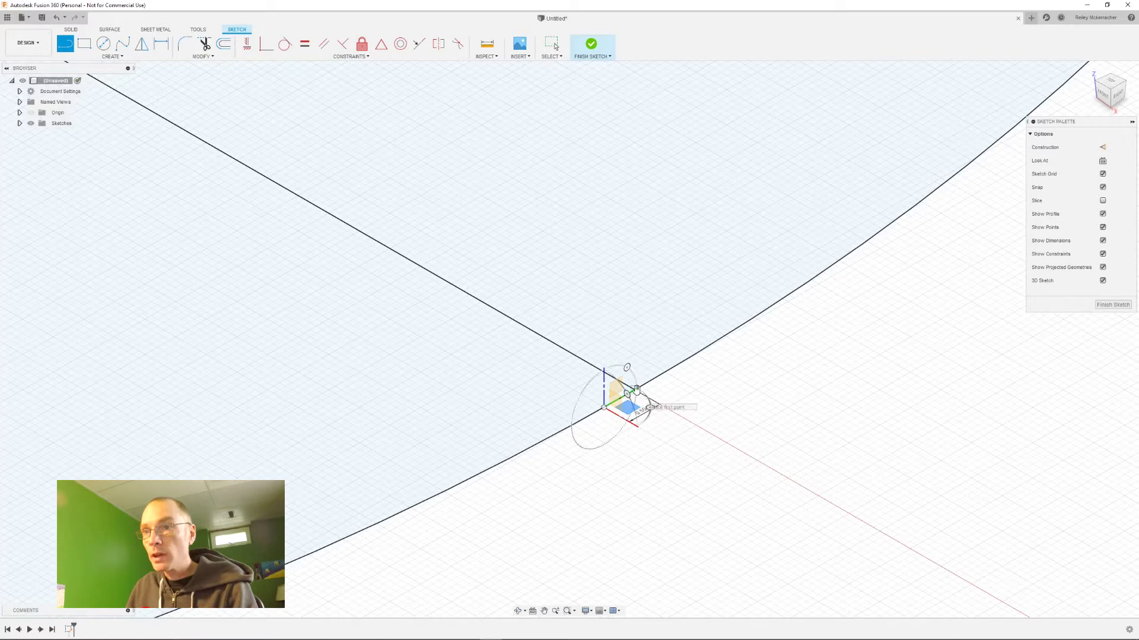
Draw a matching line of about 0.5 mm from the radius line's outer end in the opposite direction.
middle_click_drag(681, 397, 675, 404, "shift")
scroll(675, 405, "down", 3)
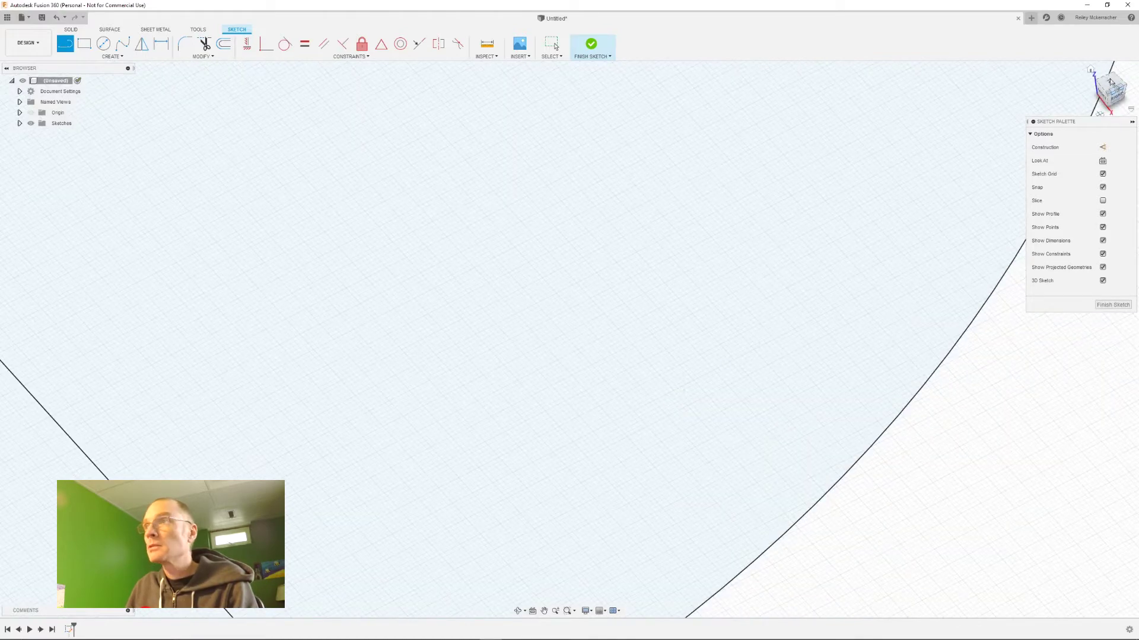
left_click(1090, 69)
middle_click_drag(856, 442, 740, 455, "shift")
scroll(360, 508, "down", 3)
scroll(377, 502, "up", 9)
scroll(363, 481, "up", 3)
middle_click_drag(402, 417, 509, 477)
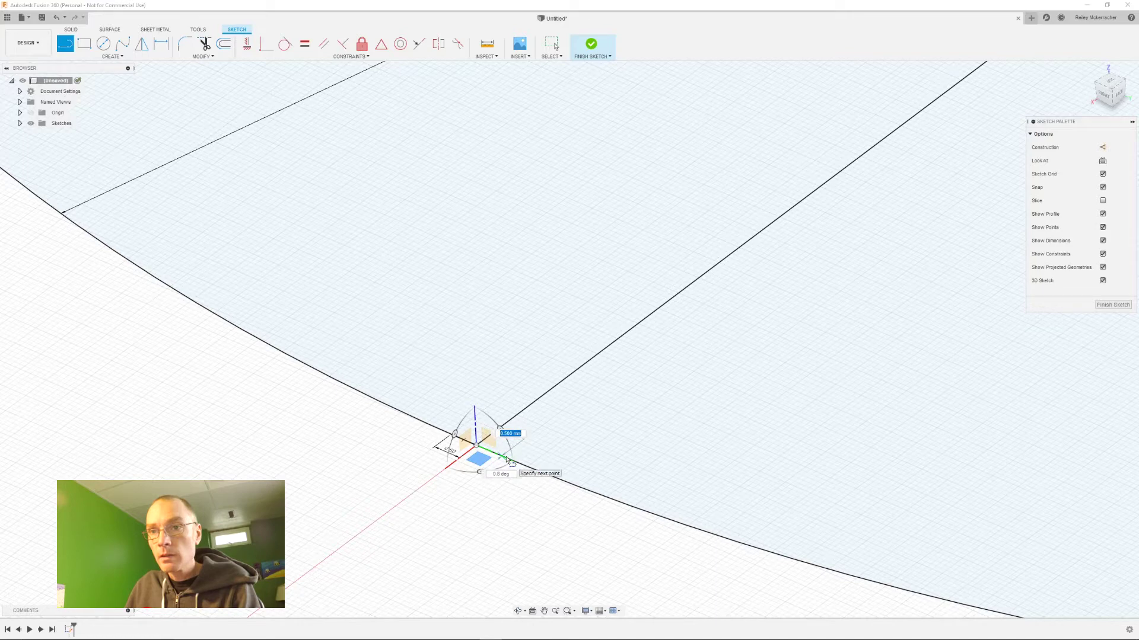
left_click(507, 458)
key("Escape")
scroll(688, 355, "down", 3)
scroll(688, 350, "up", 4)
scroll(680, 344, "down", 3)
mouse_move(680, 344)
middle_mouse_down()
mouse_move(683, 361)
mouse_move(514, 481)
middle_mouse_up()
scroll(640, 446, "down", 3)
scroll(632, 434, "down", 2)
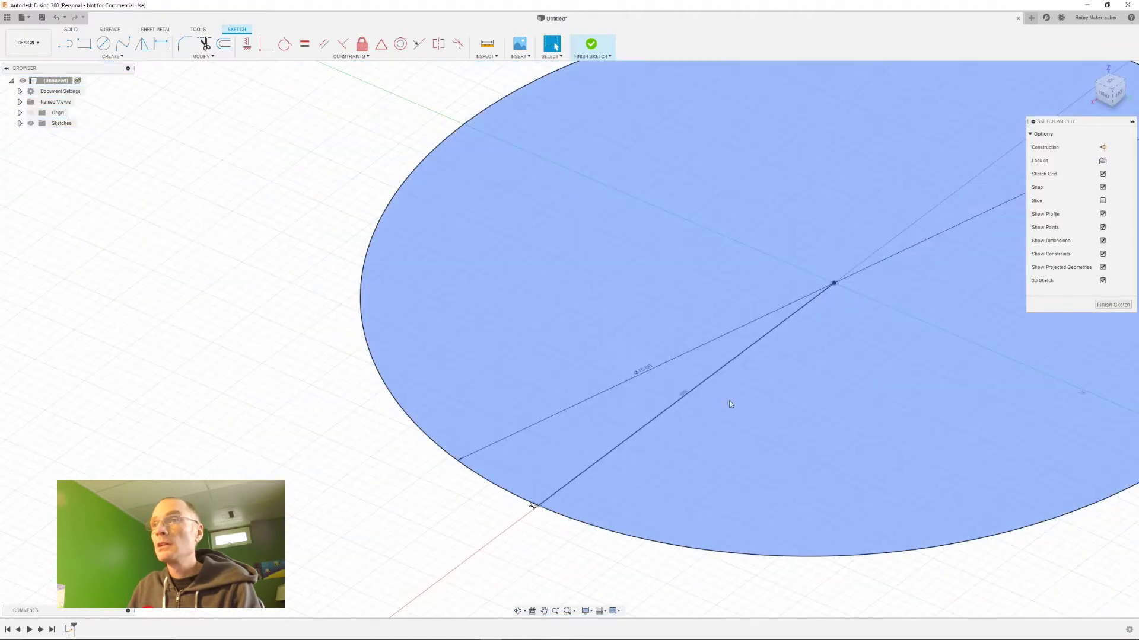
Draw two lines from the circle's centre to the free ends of the short edge lines, forming a narrow wedge.
key("l")
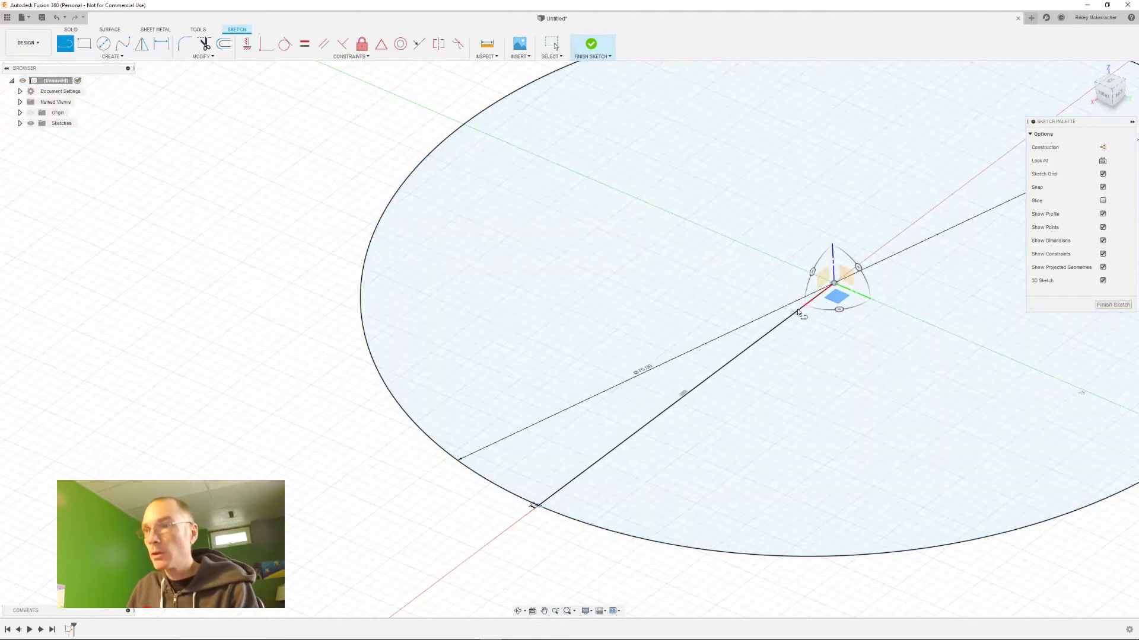
left_click(831, 286)
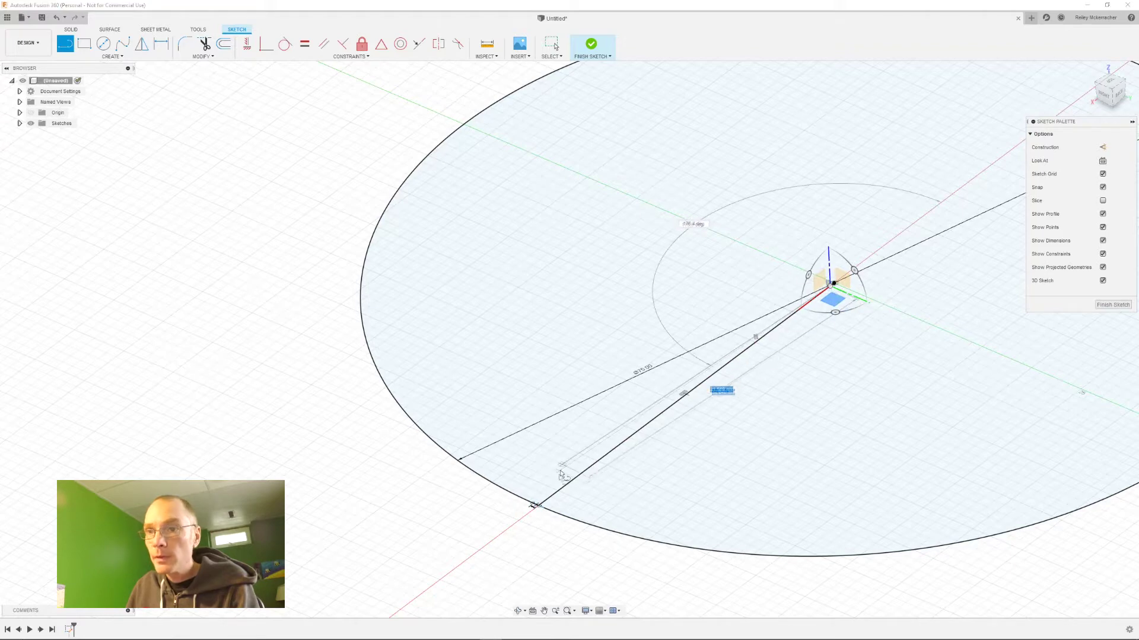
left_click(534, 504)
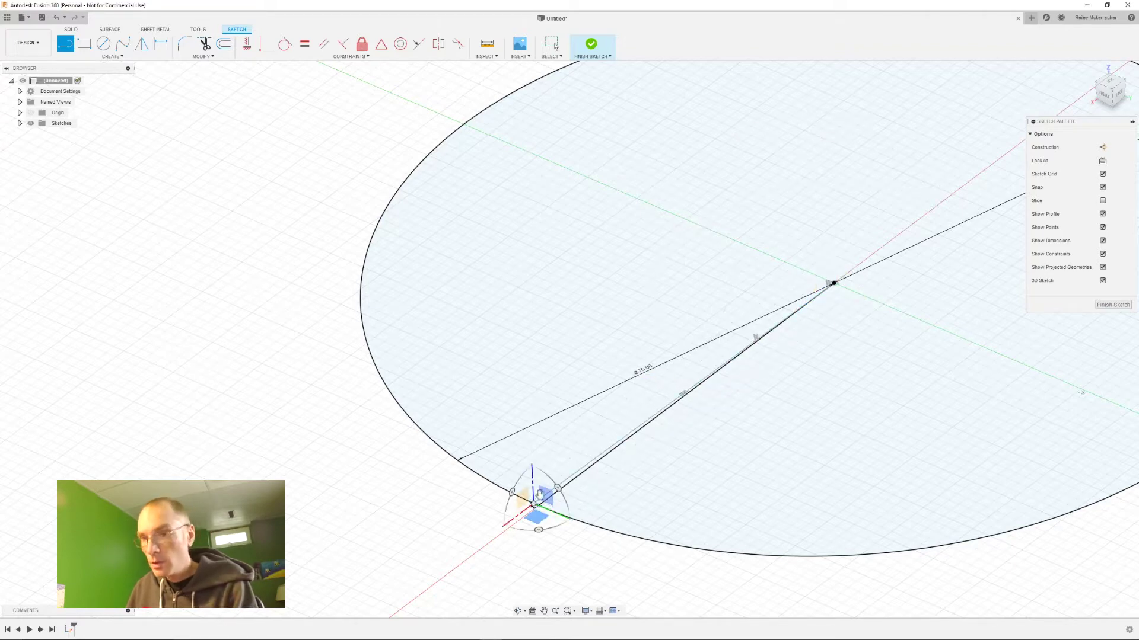
left_click(835, 285)
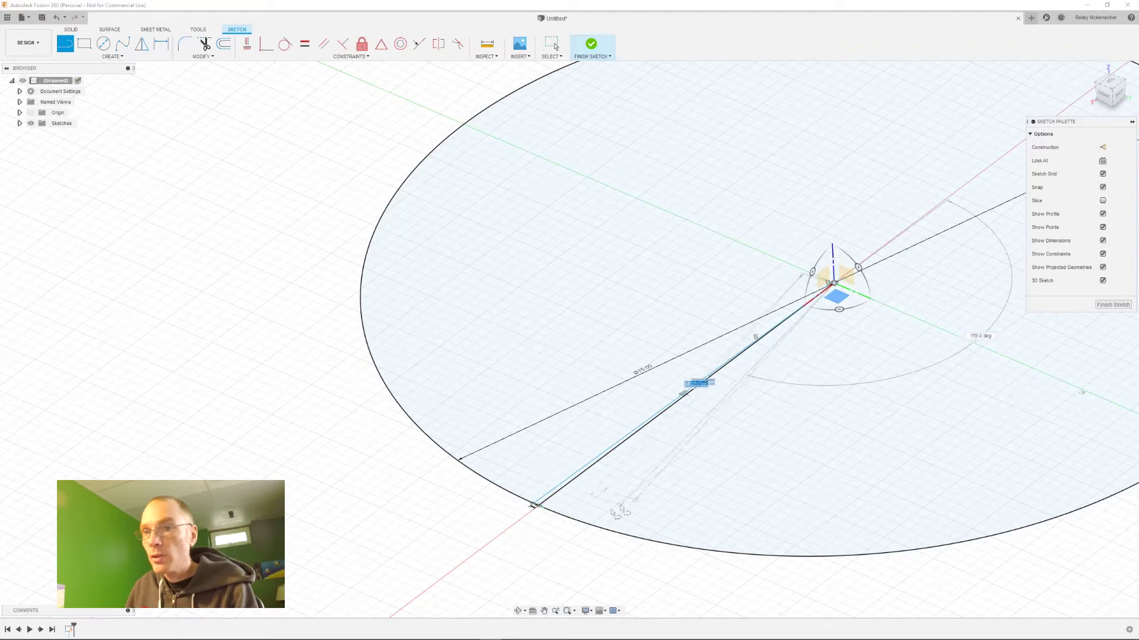
left_click(544, 509)
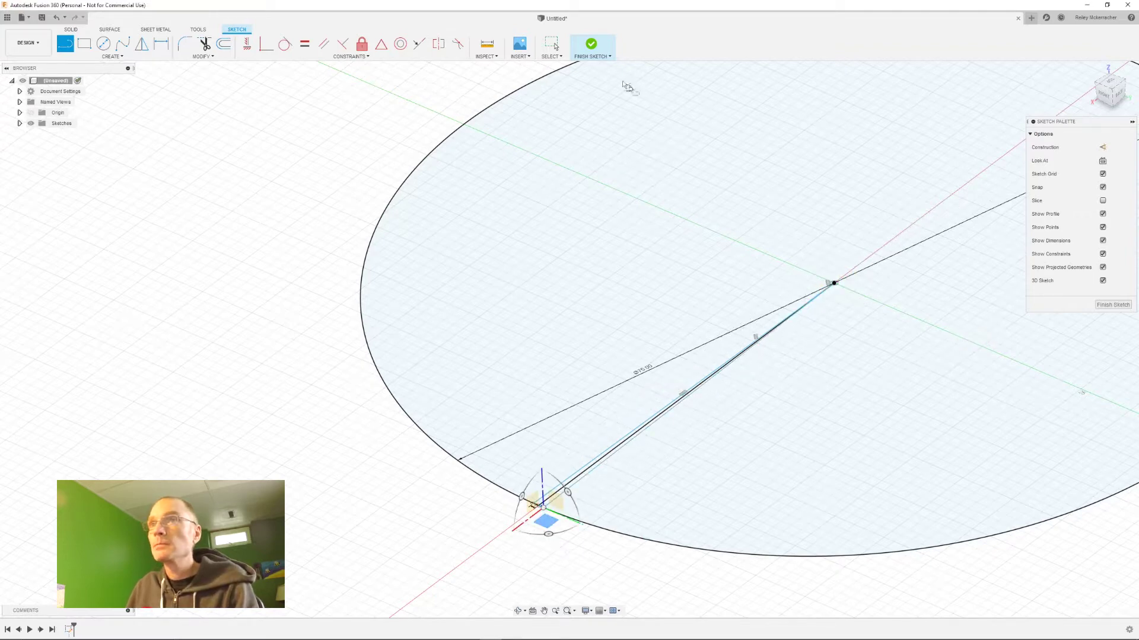
Trim away the short edge segments between the two wedge lines so the circle is open at the slit.
scroll(448, 507, "down", 2)
middle_click_drag(448, 507, 564, 507, "shift")
key("l")
scroll(534, 505, "up", 6)
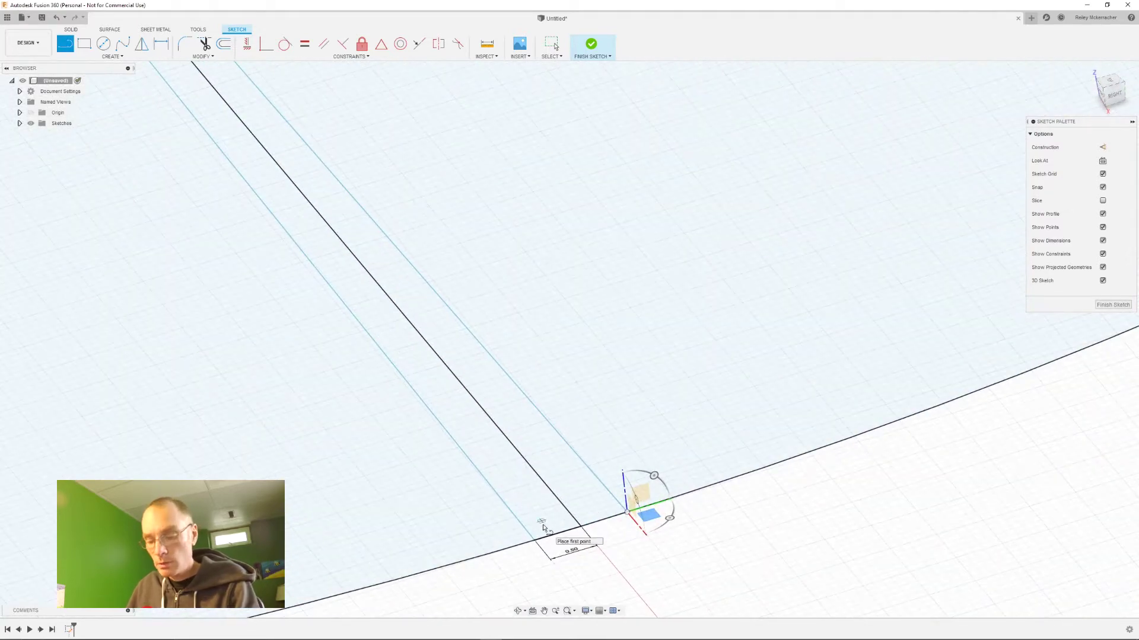
key("t")
left_click(602, 521)
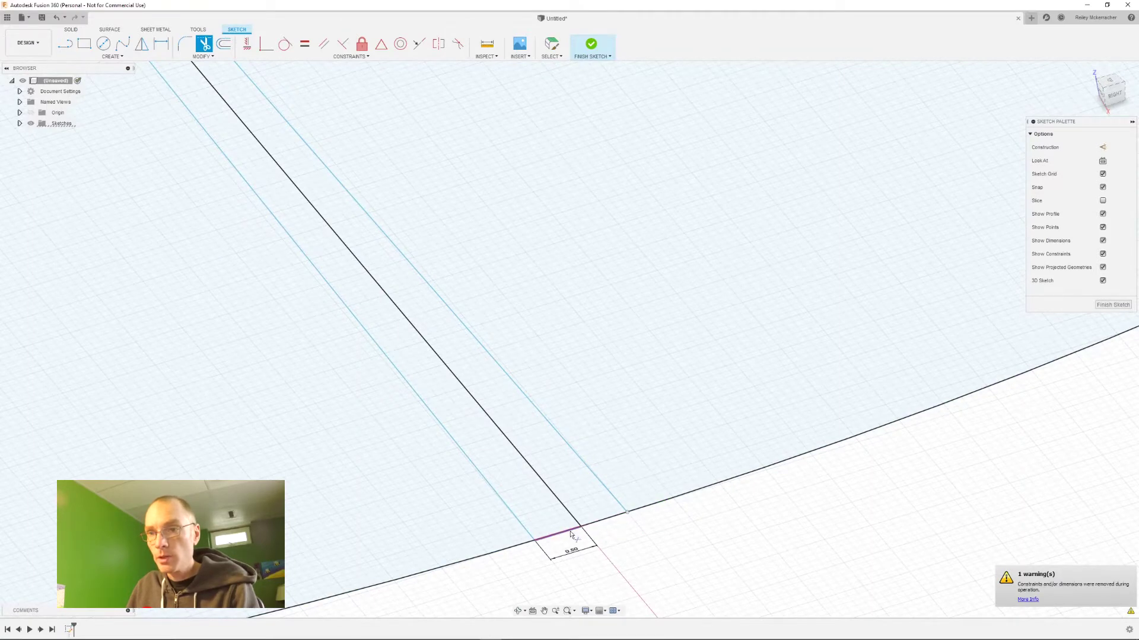
left_click(603, 523)
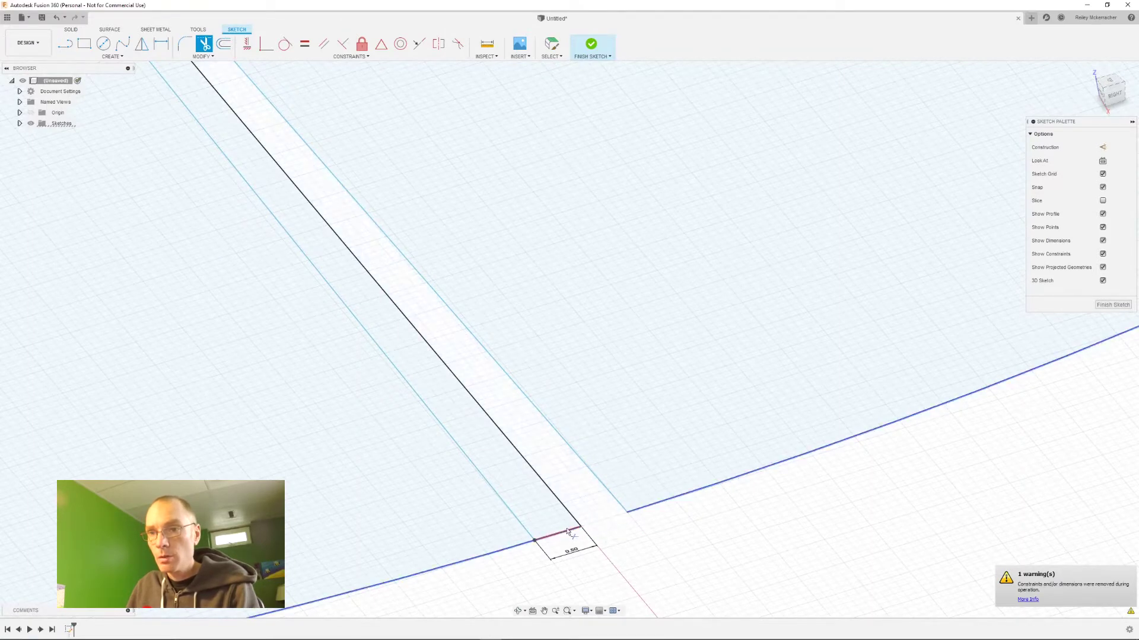
left_click(564, 533)
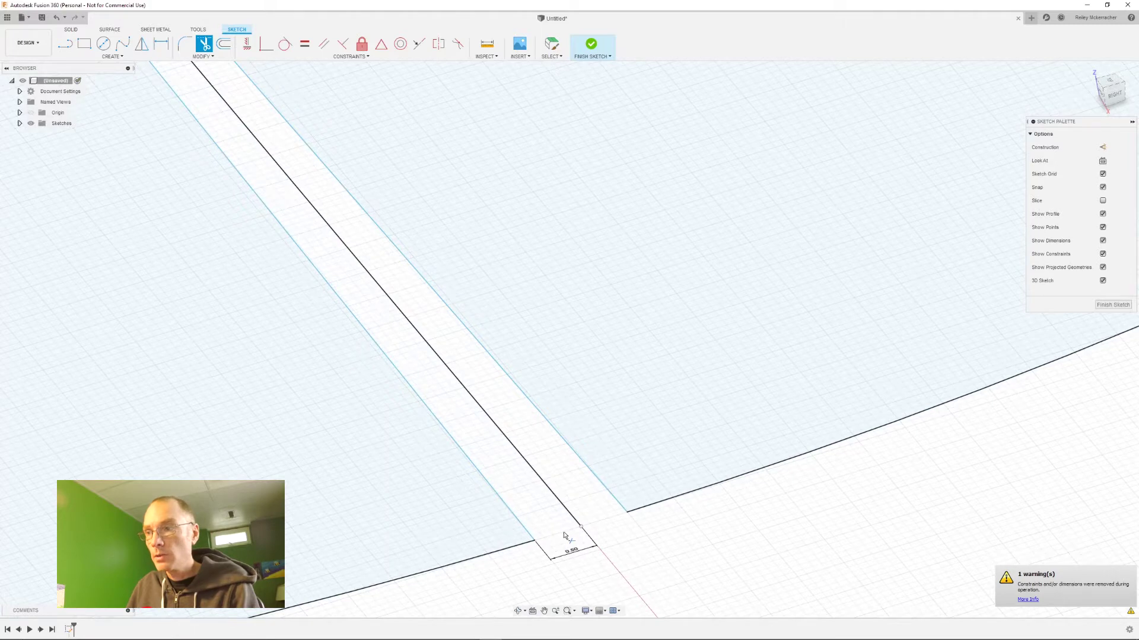
key("Escape")
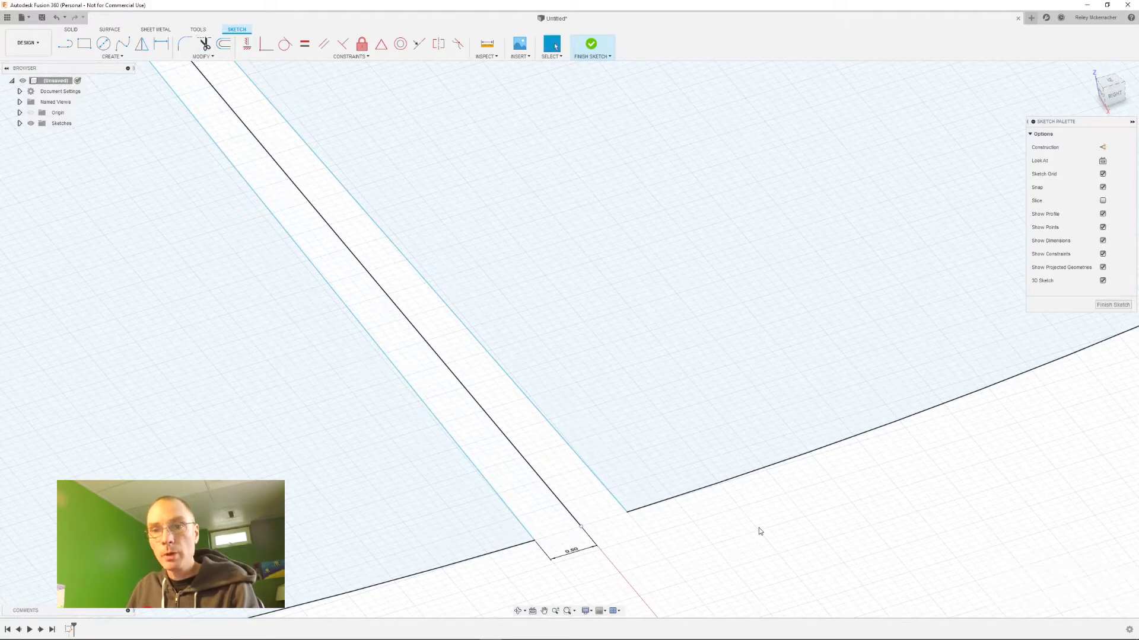
Start a sheet metal flange from the open circle's arc with chaining turned off.
scroll(759, 528, "down", 10)
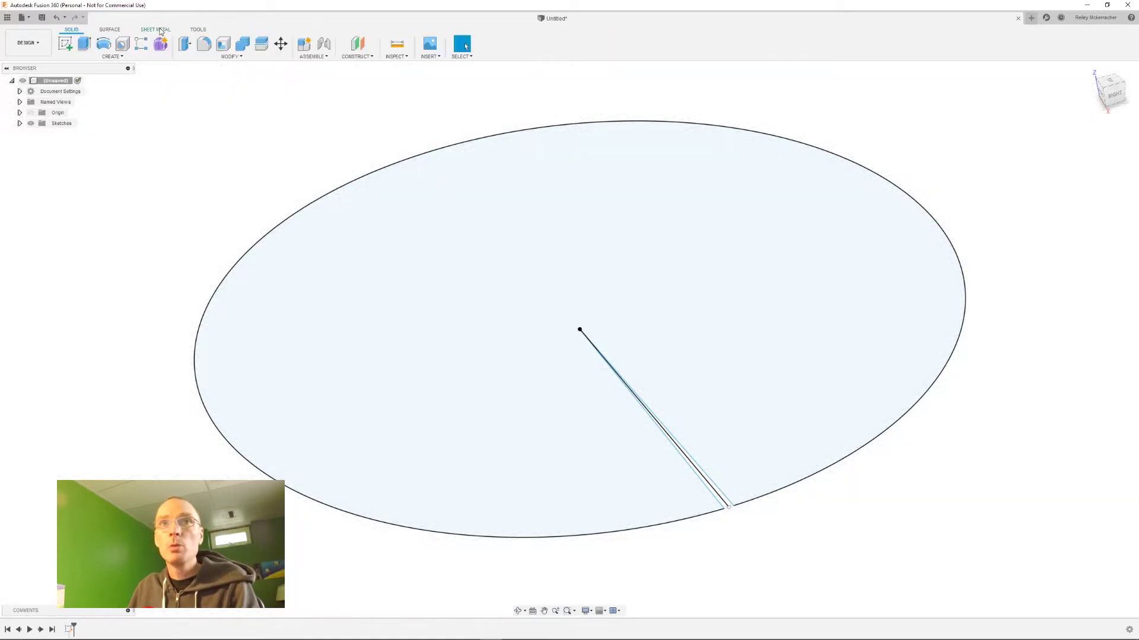
left_click(156, 29)
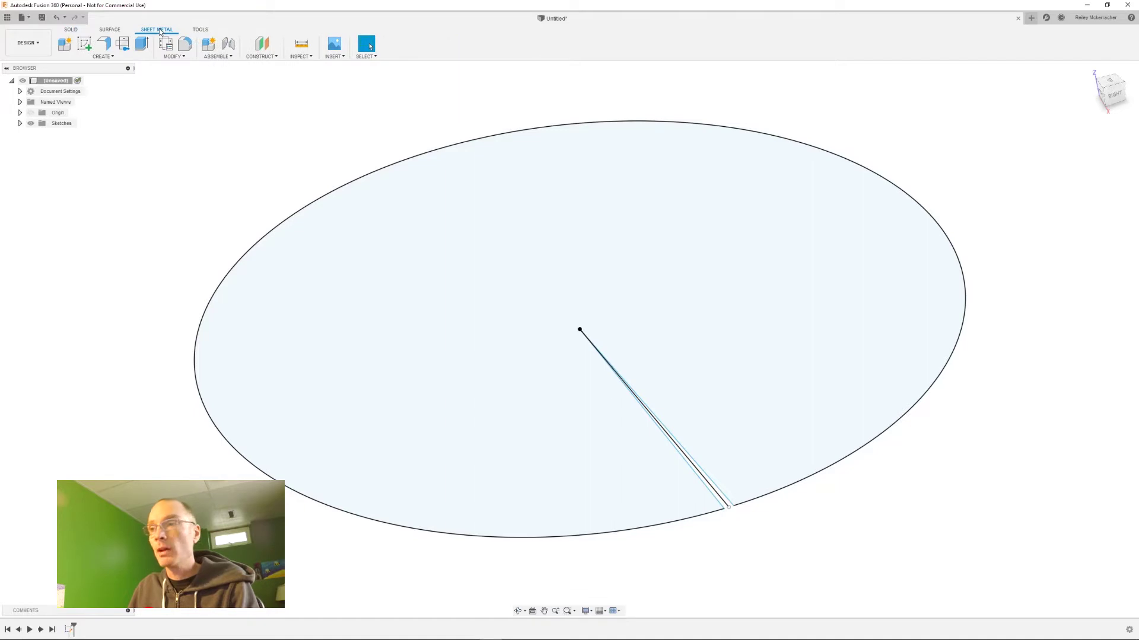
left_click(105, 55)
left_click(96, 89)
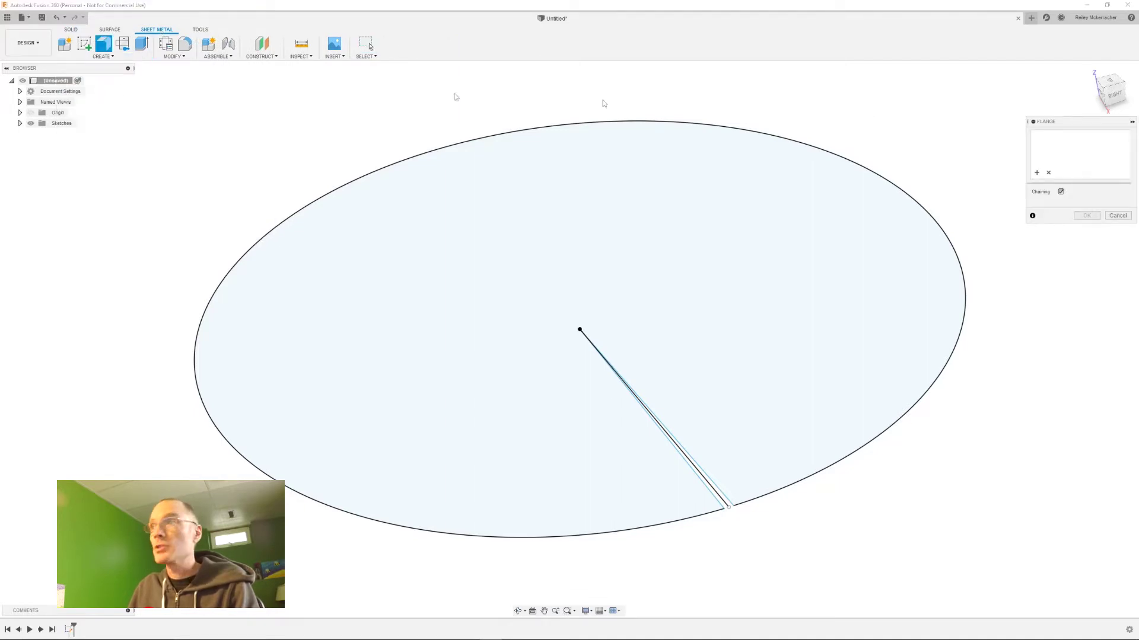
left_click(1061, 192)
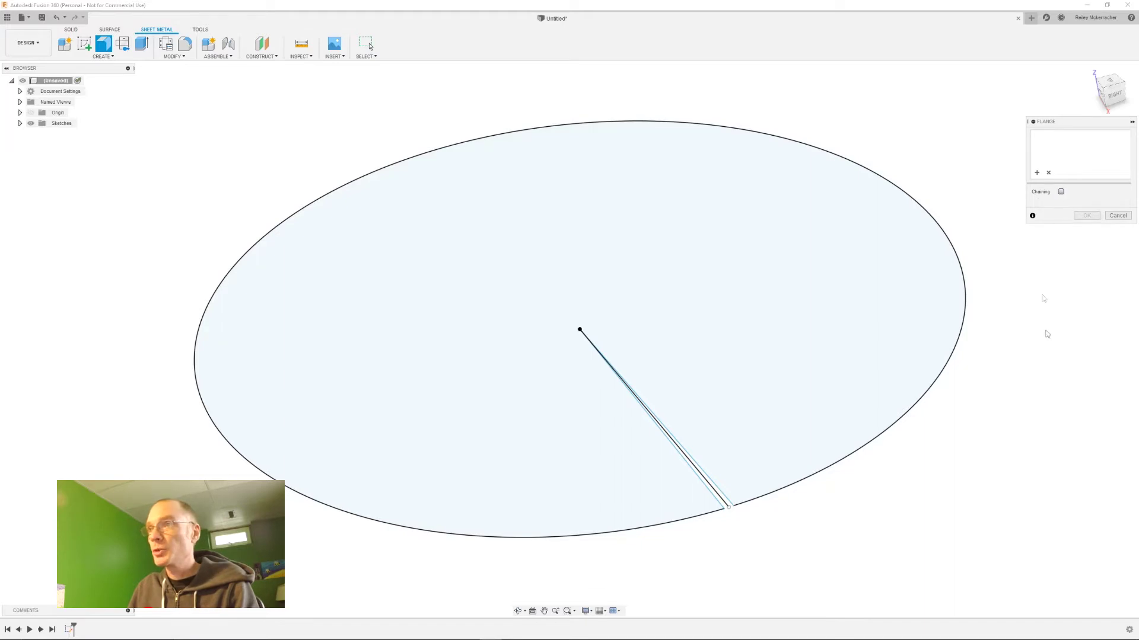
left_click(942, 377)
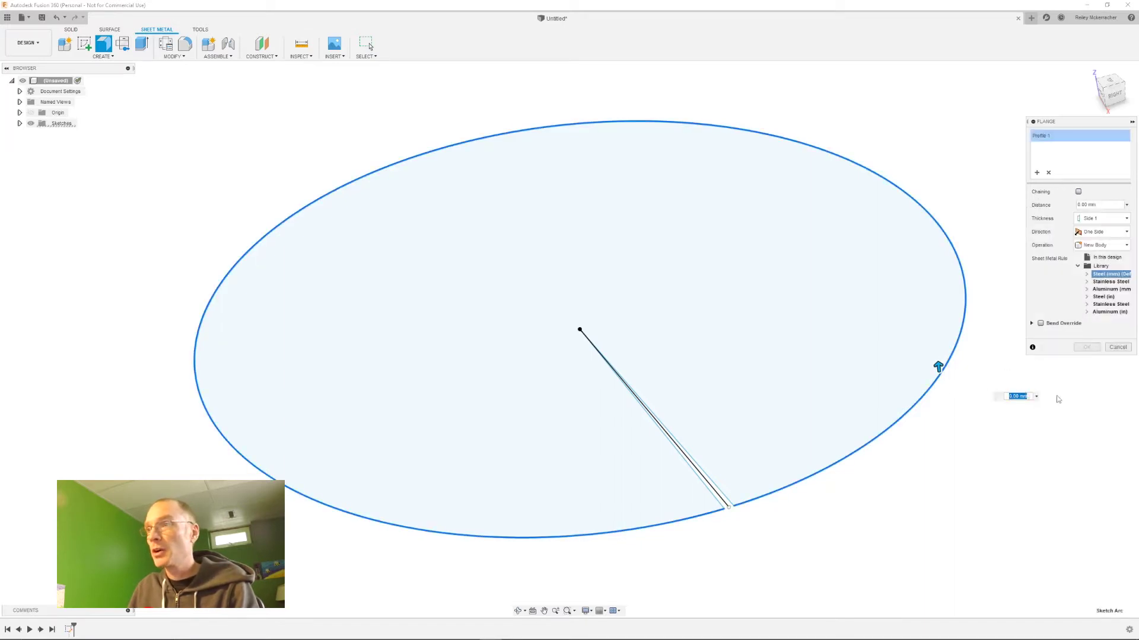
Set the flange distance to 80 mm with the thickness on Side 2 and create the slit cylinder.
left_click(1107, 207)
double_click(1107, 207)
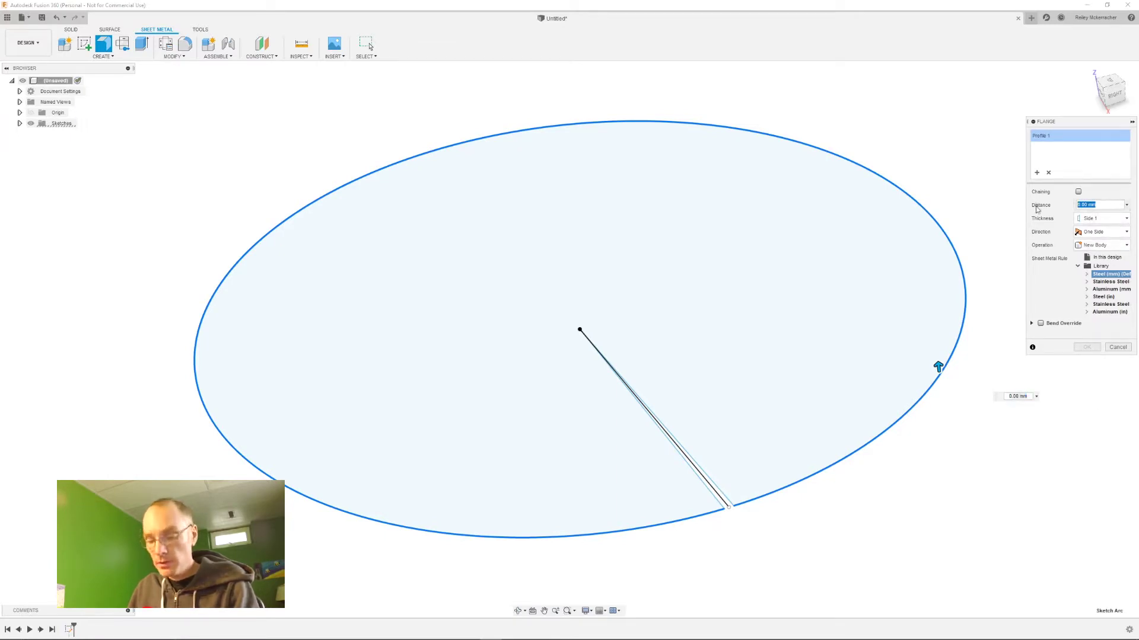
type("80")
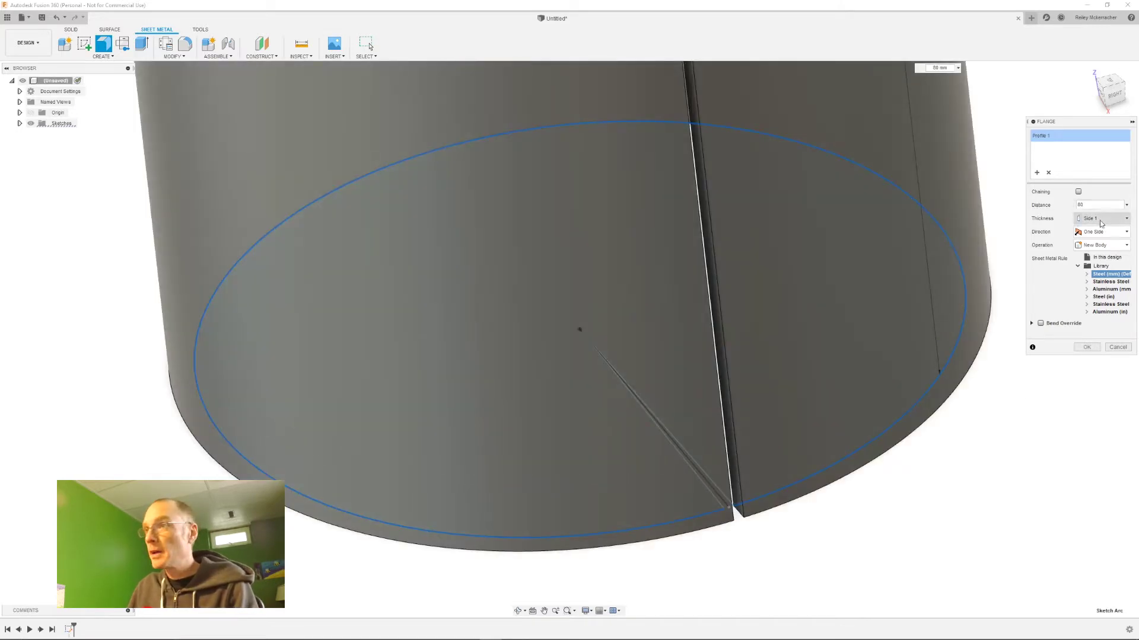
left_click(1126, 220)
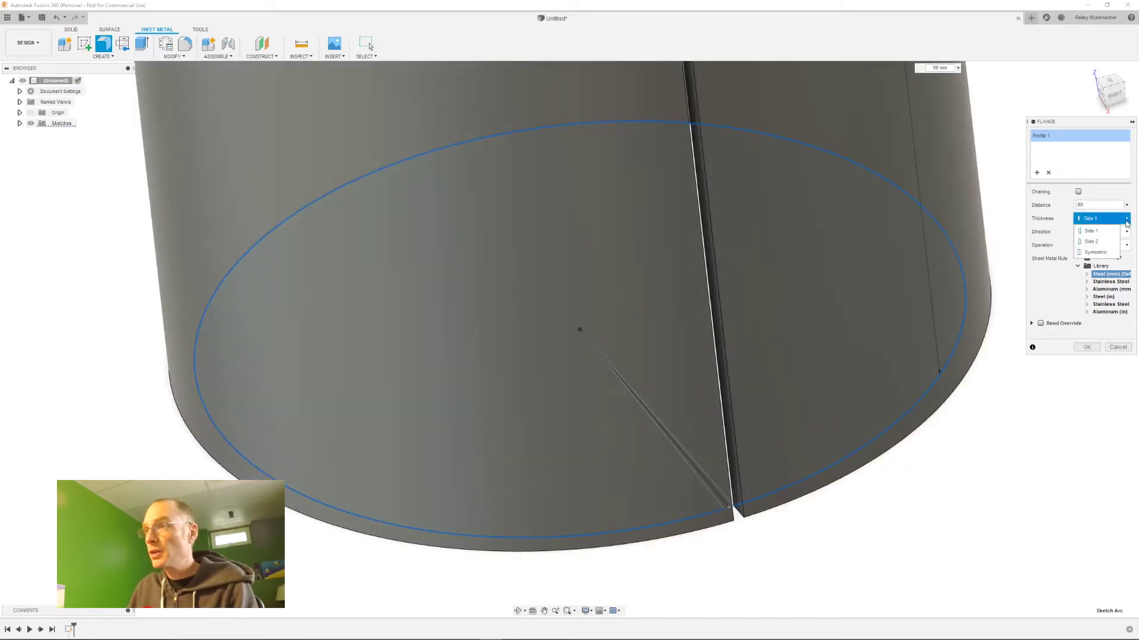
left_click(1102, 242)
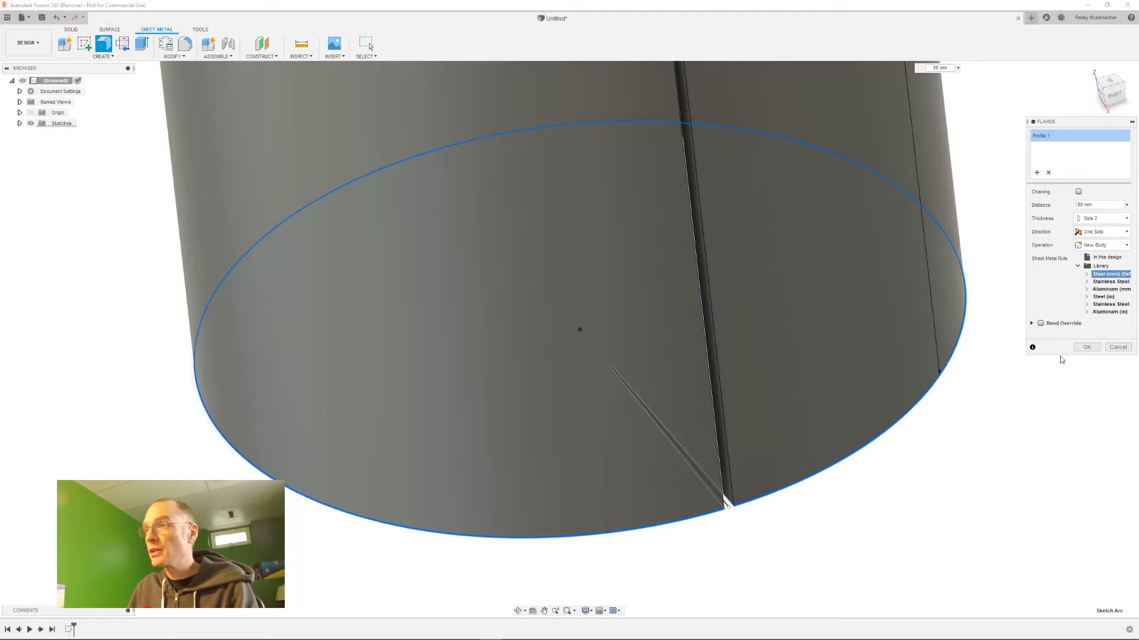
left_click(1086, 349)
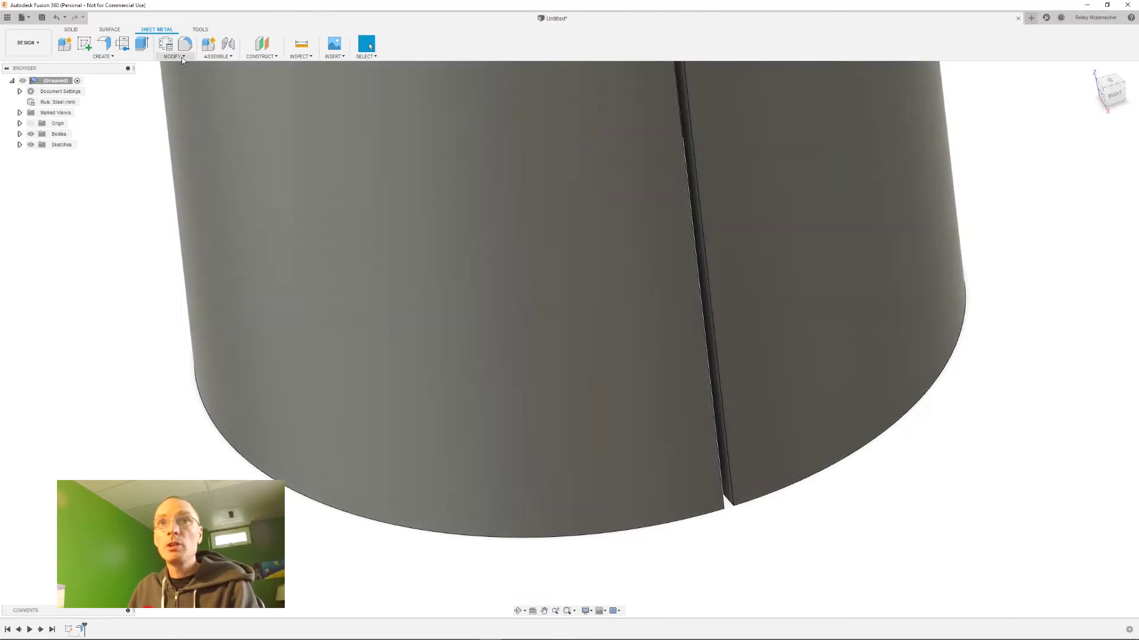
Examine the thickness, K factor and gap settings of the design's Steel (mm) sheet metal rule without changing them.
left_click(182, 57)
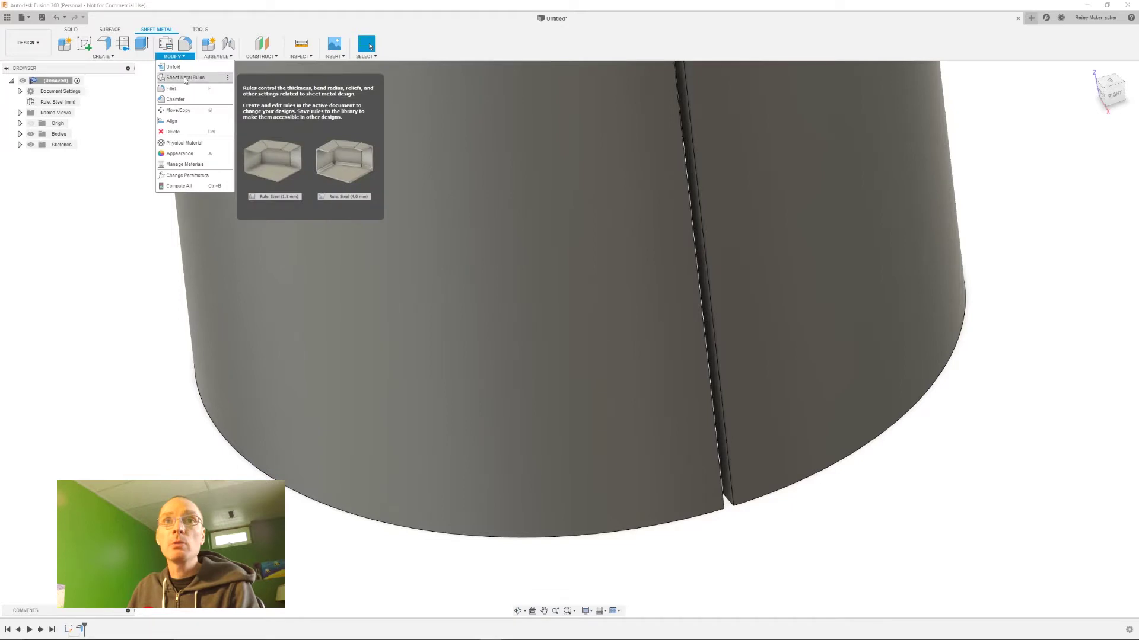
left_click(185, 81)
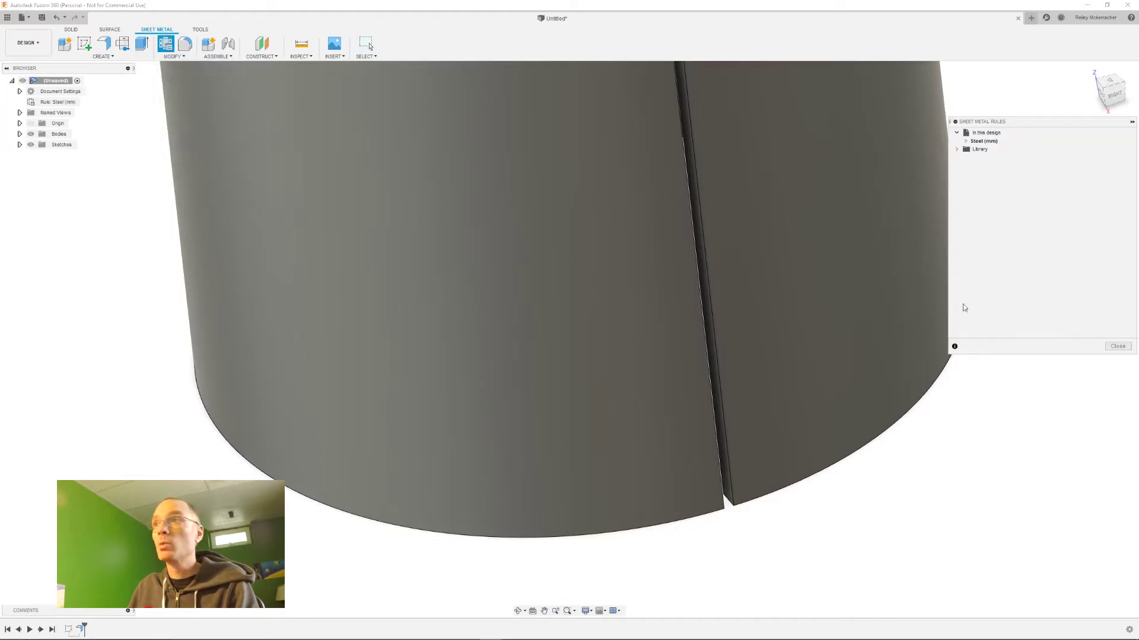
left_click(966, 141)
mouse_move(967, 144)
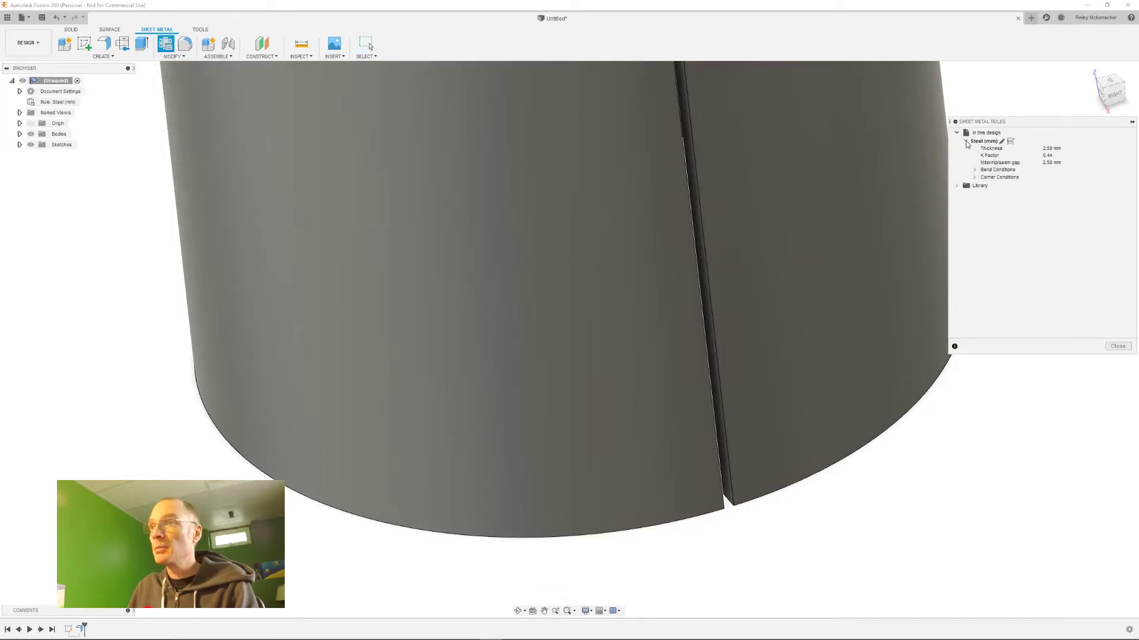
left_click(1002, 141)
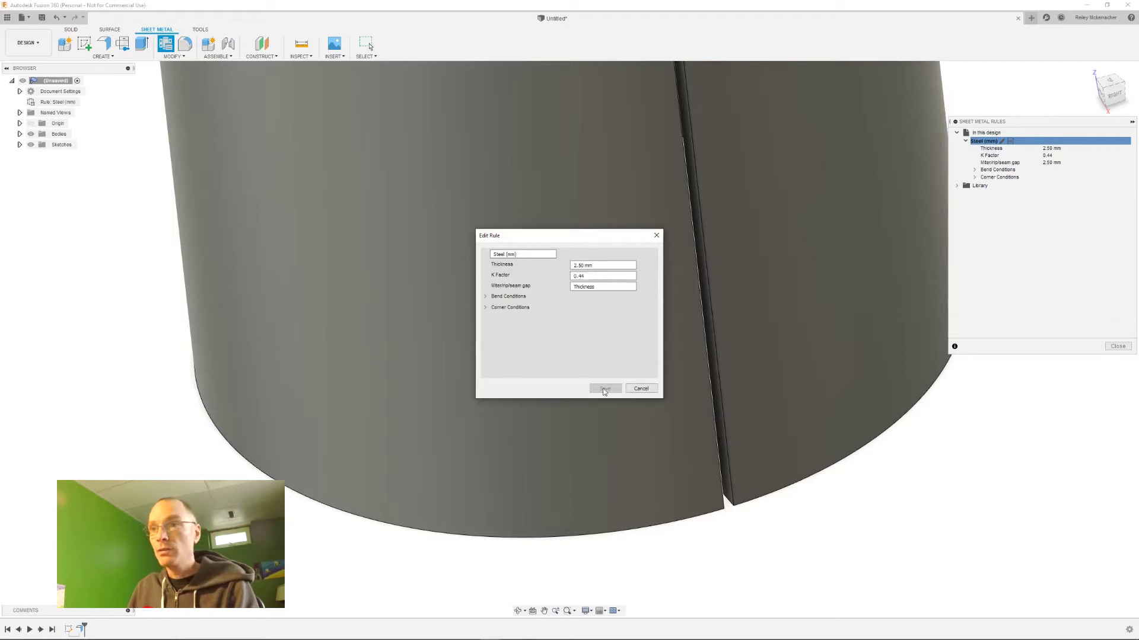
left_click(641, 389)
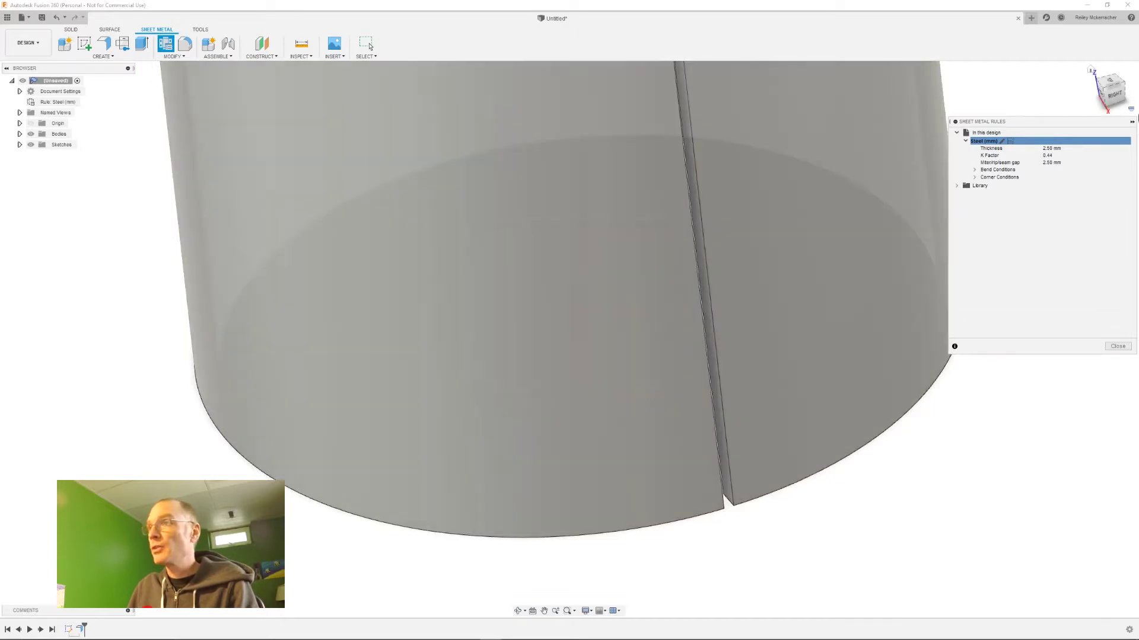
left_click(1117, 346)
Extrude one end face of the cylinder's slit by 0.5 mm into the gap, joined to the body.
scroll(712, 276, "down", 5)
middle_click_drag(689, 229, 645, 374)
scroll(645, 278, "up", 1)
scroll(645, 280, "up", 5)
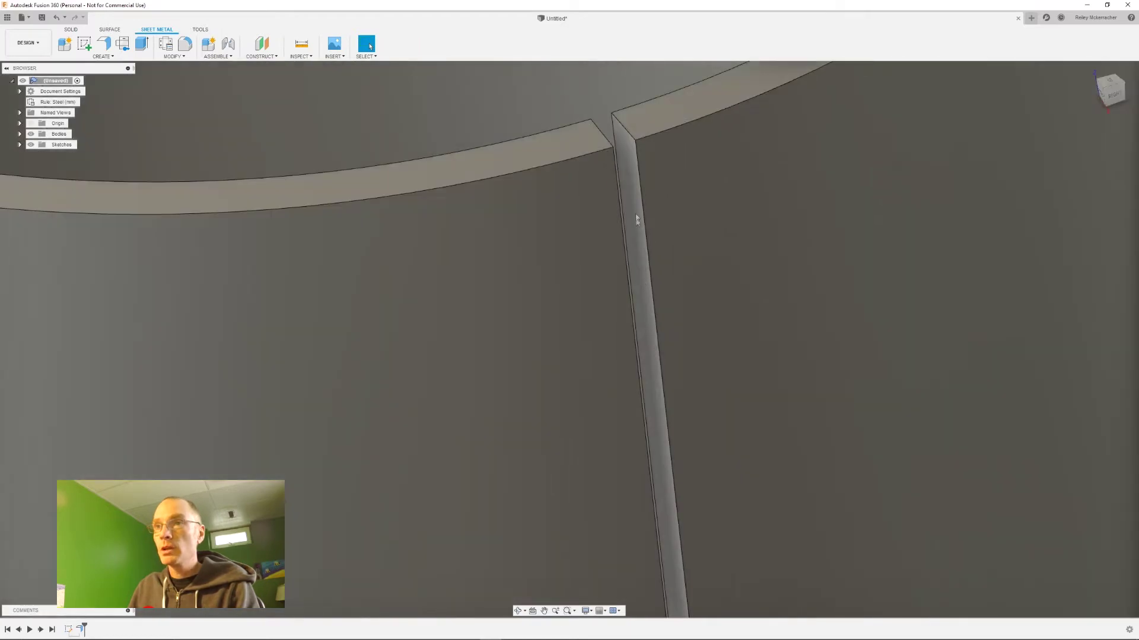
left_click(635, 212)
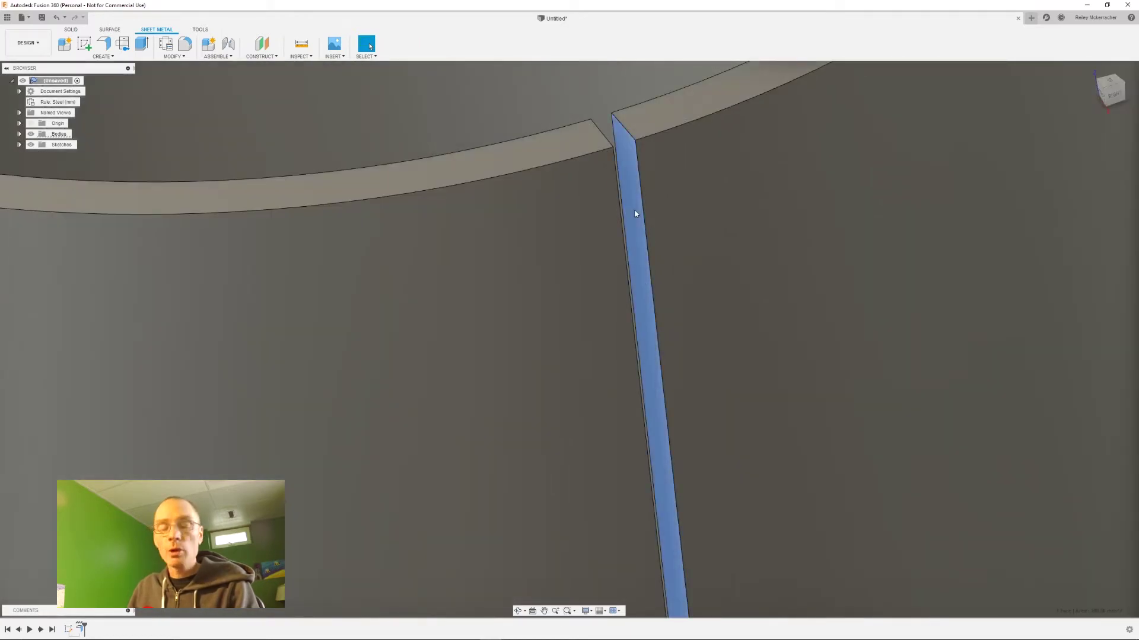
key("e")
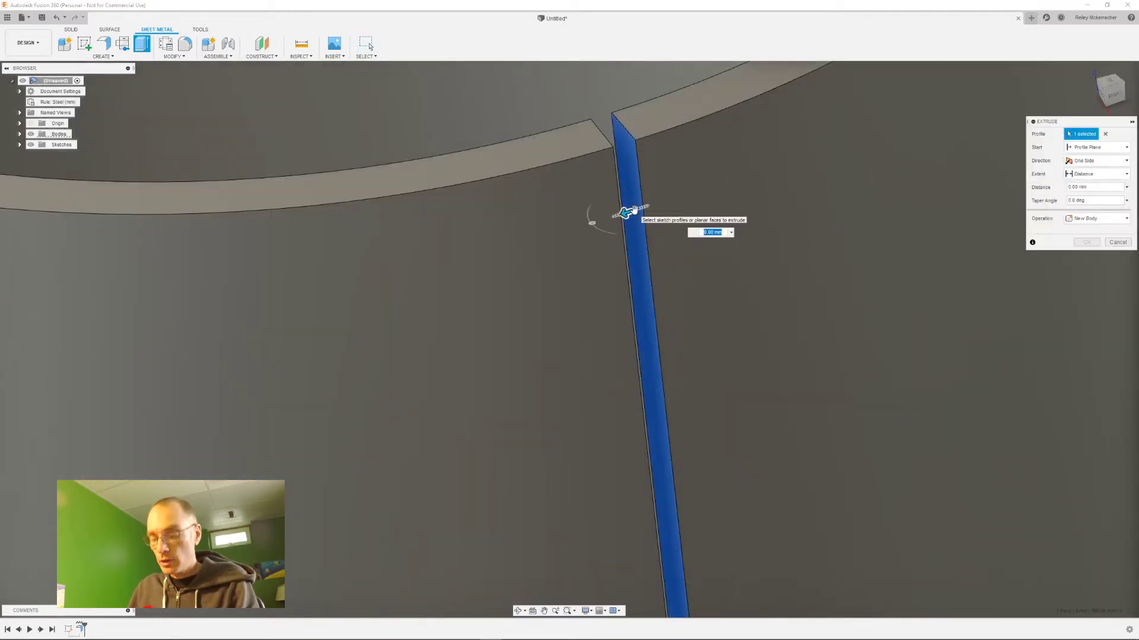
type(".5")
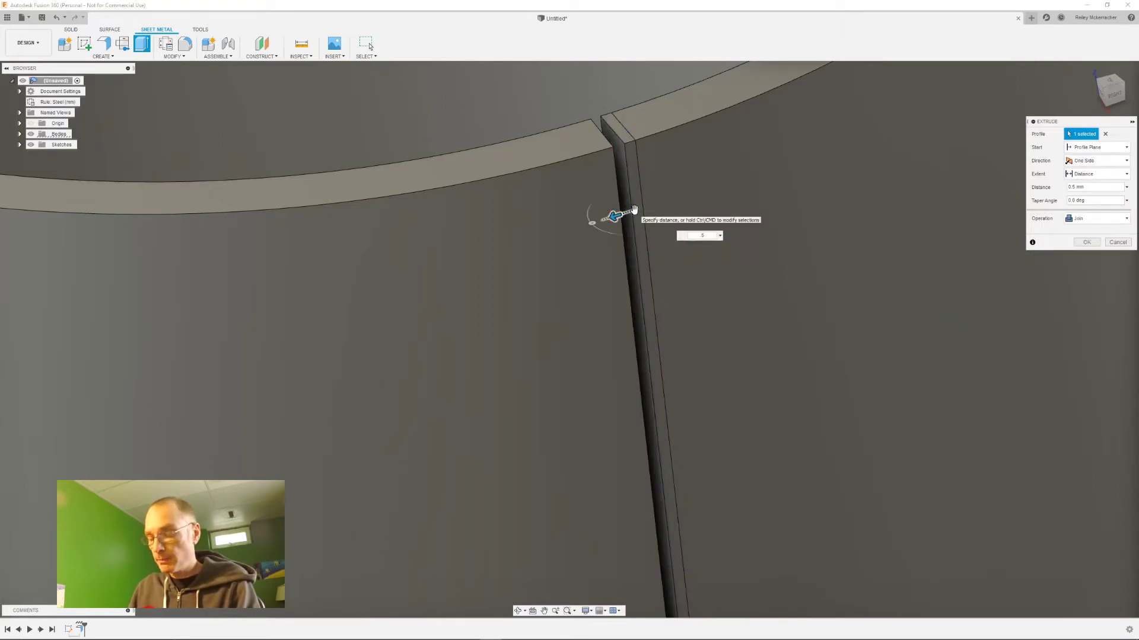
key("Return")
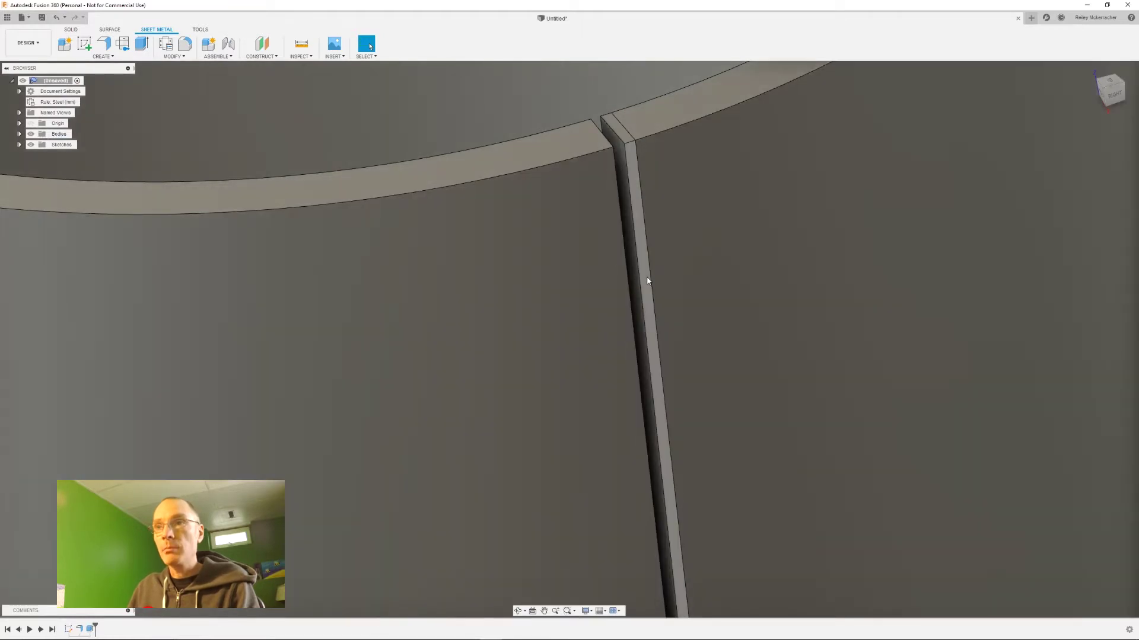
Unfold the cylinder, using the narrow outer face of the 0.5 mm extrusion as stationary entity and the curved outer face as bend.
left_click(652, 276)
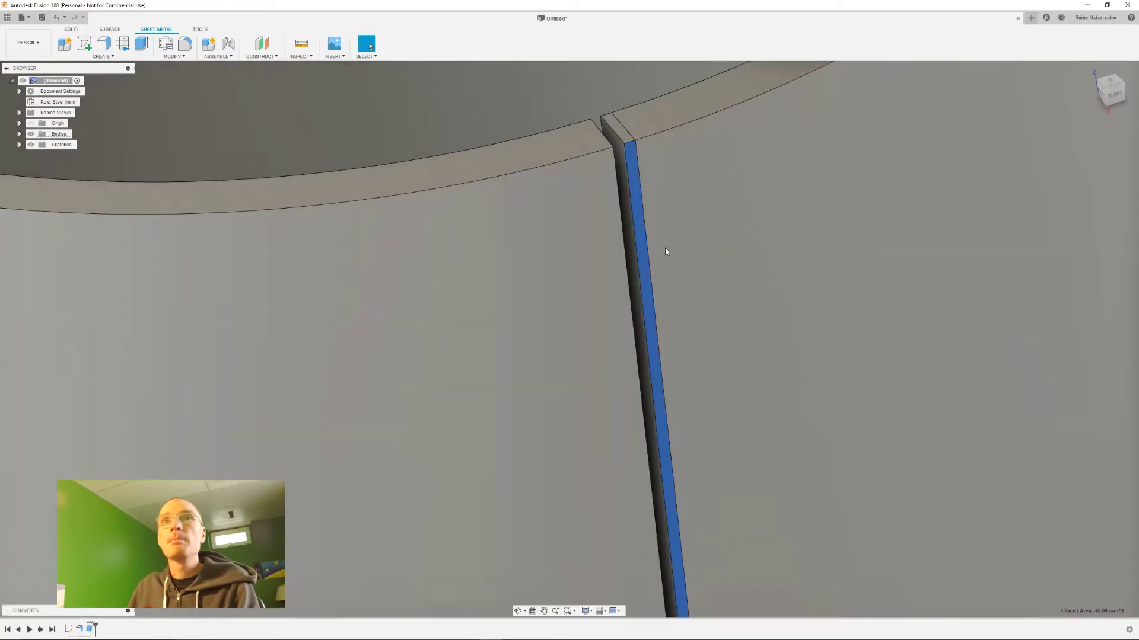
left_click(173, 56)
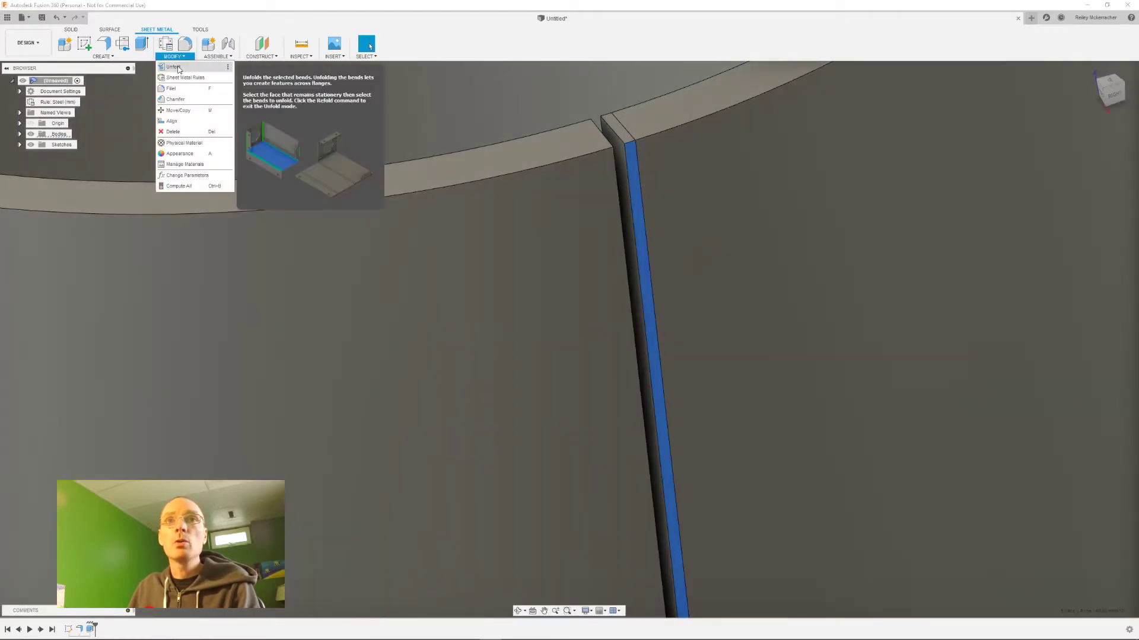
left_click(173, 67)
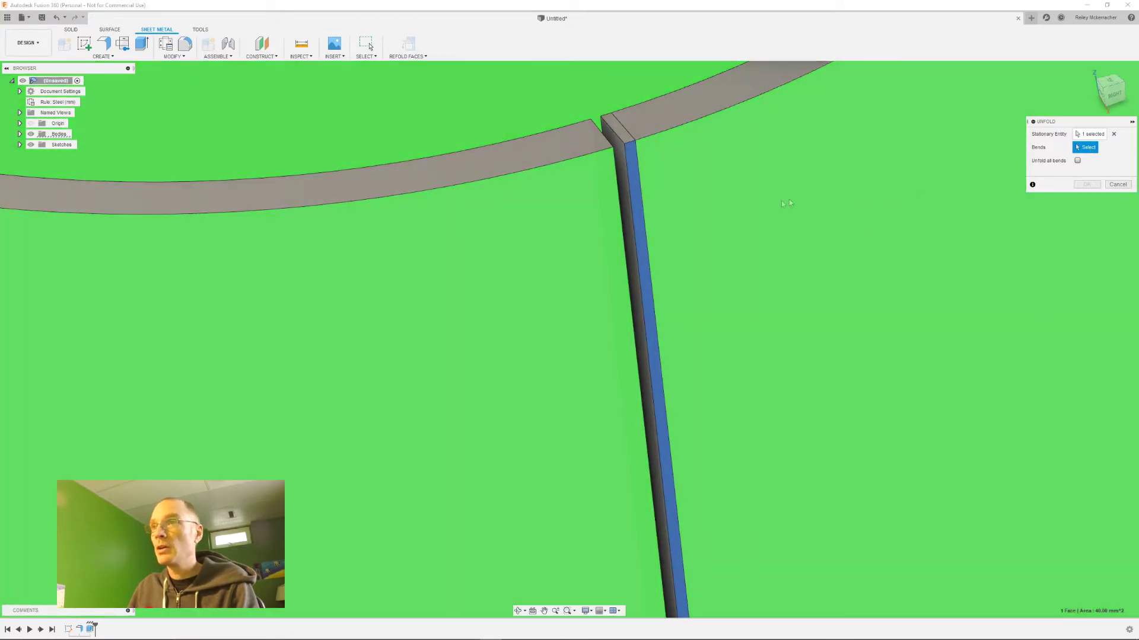
left_click(777, 203)
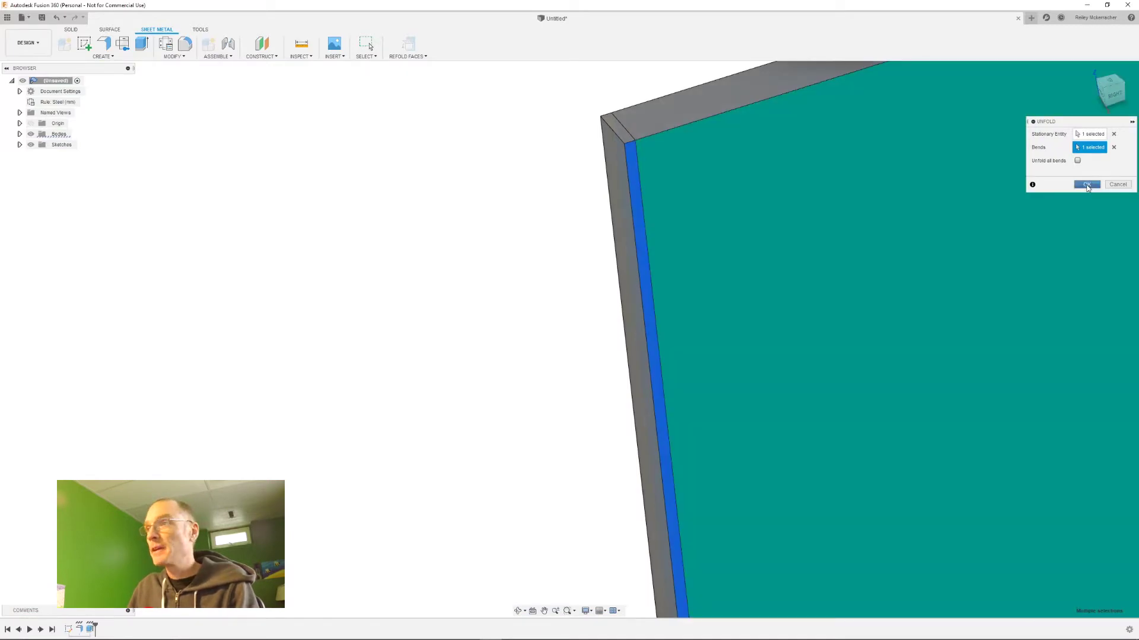
left_click(1086, 185)
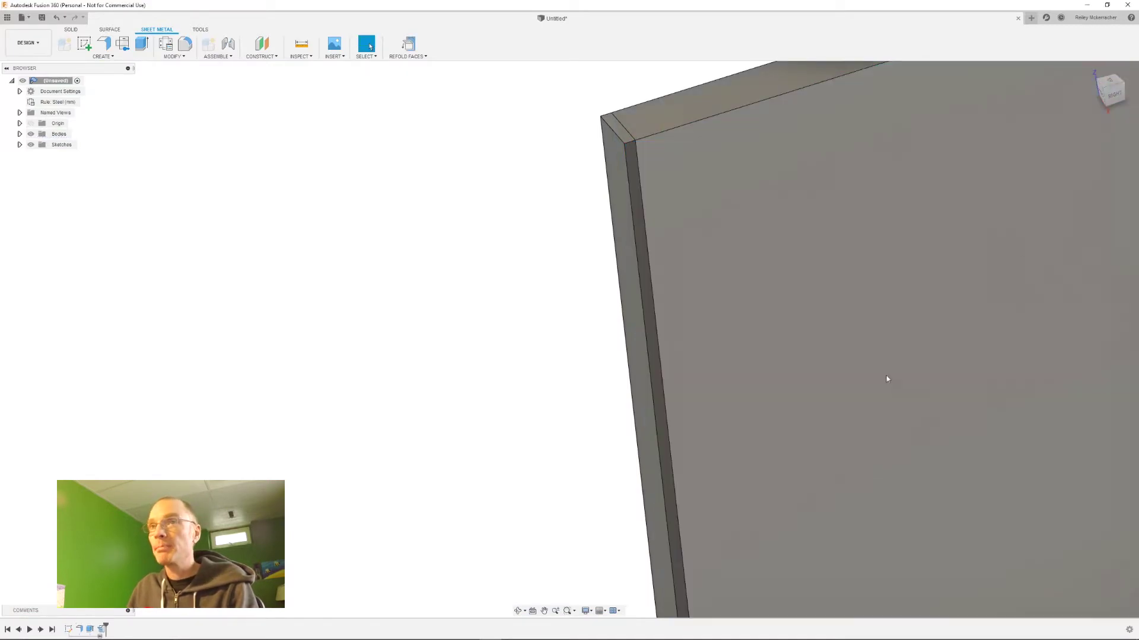
Create a sketch on the large outer face of the unfolded sheet, viewed straight on from the right.
left_click(1088, 77)
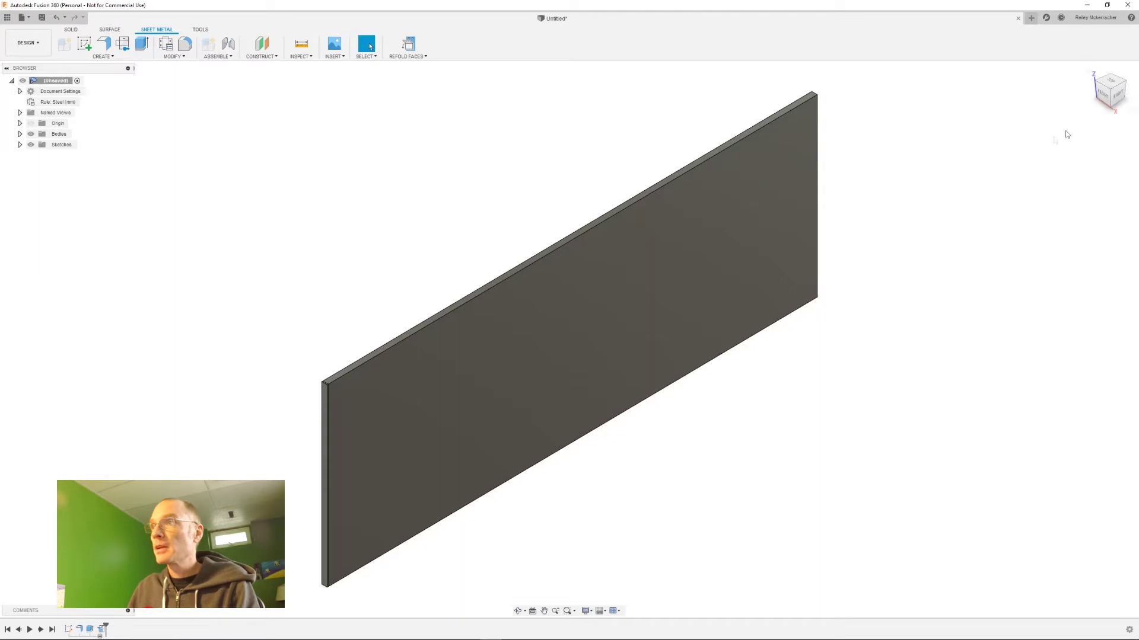
left_click(1117, 94)
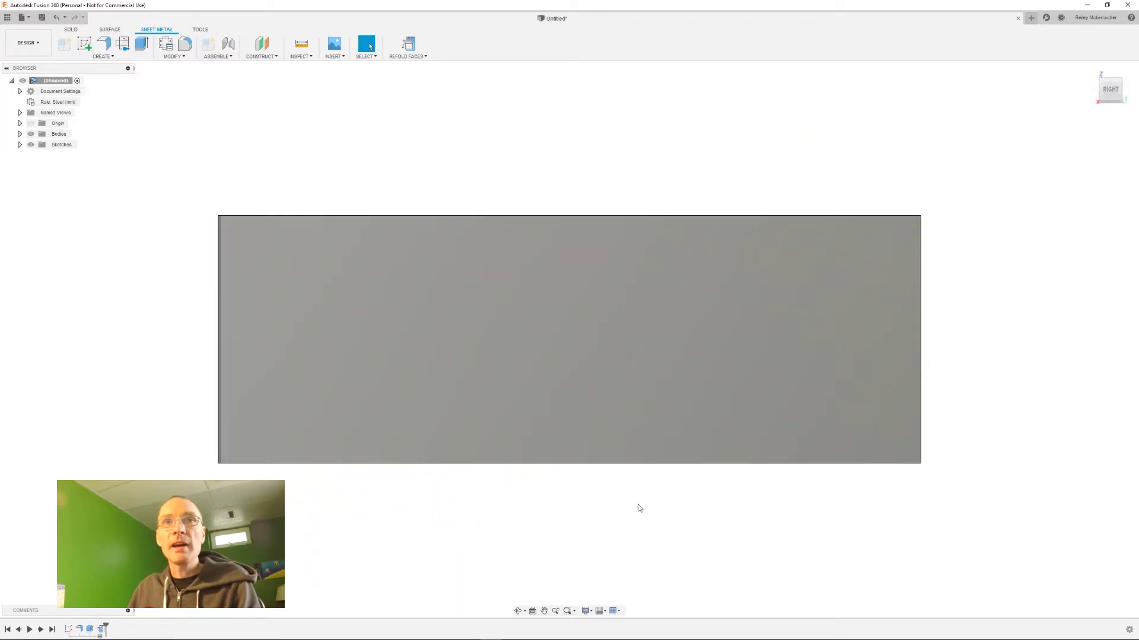
left_click(104, 57)
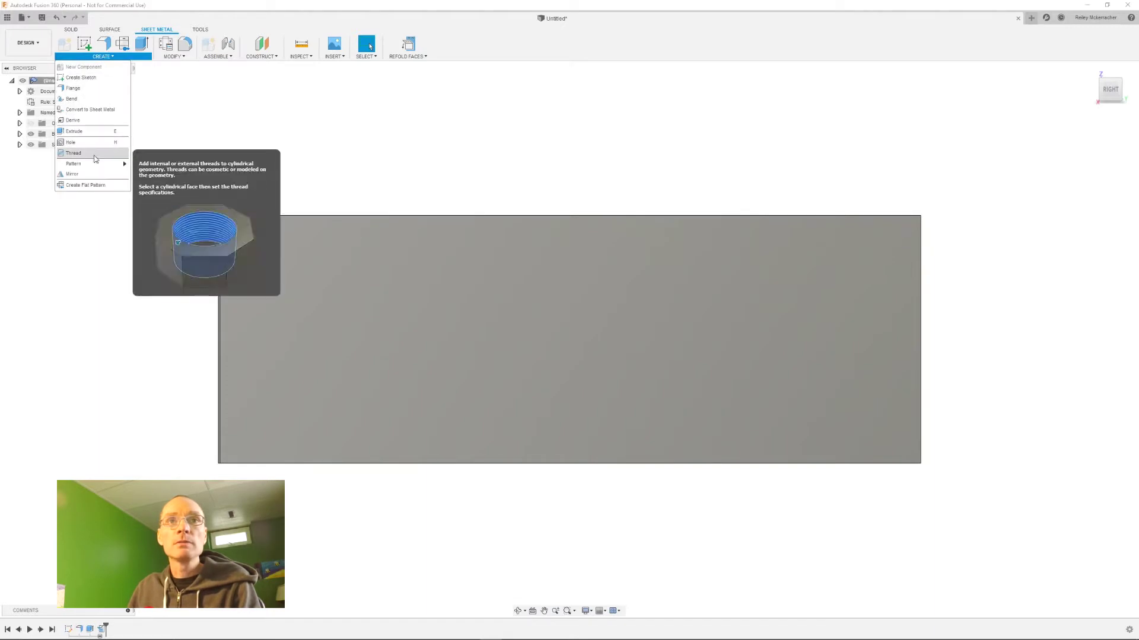
mouse_move(93, 165)
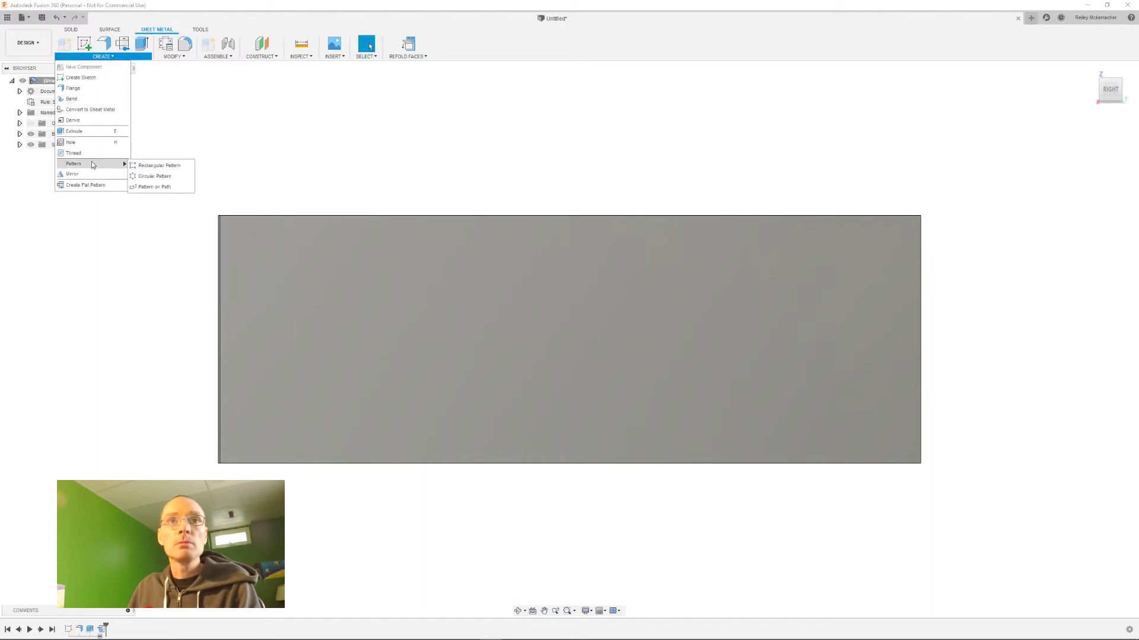
left_click(81, 47)
left_click(242, 437)
left_click(103, 57)
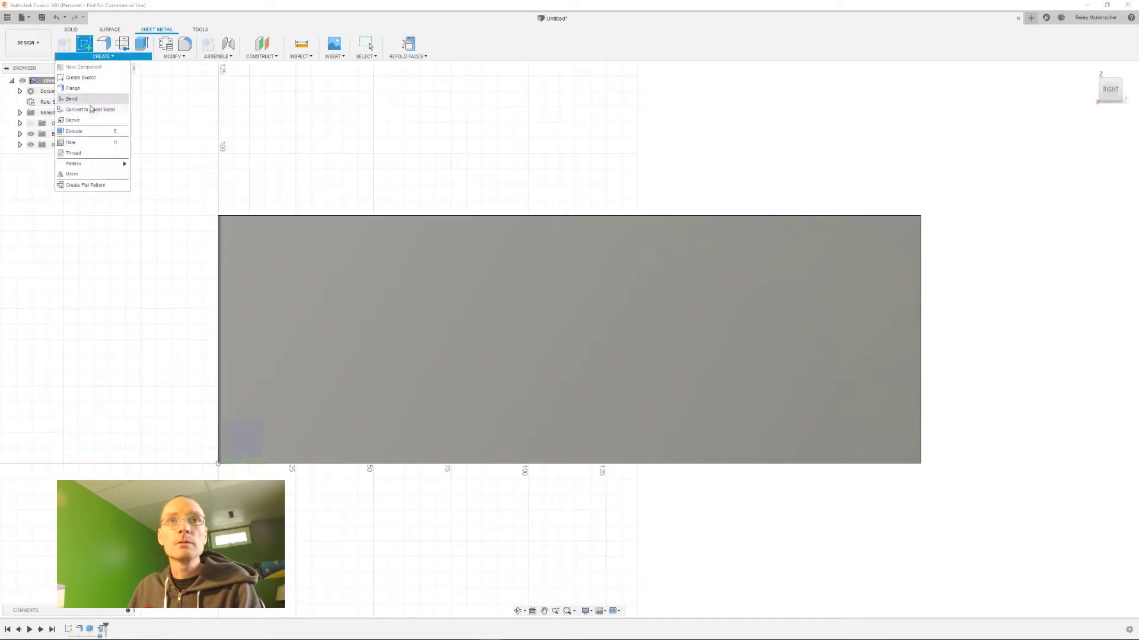
mouse_move(91, 163)
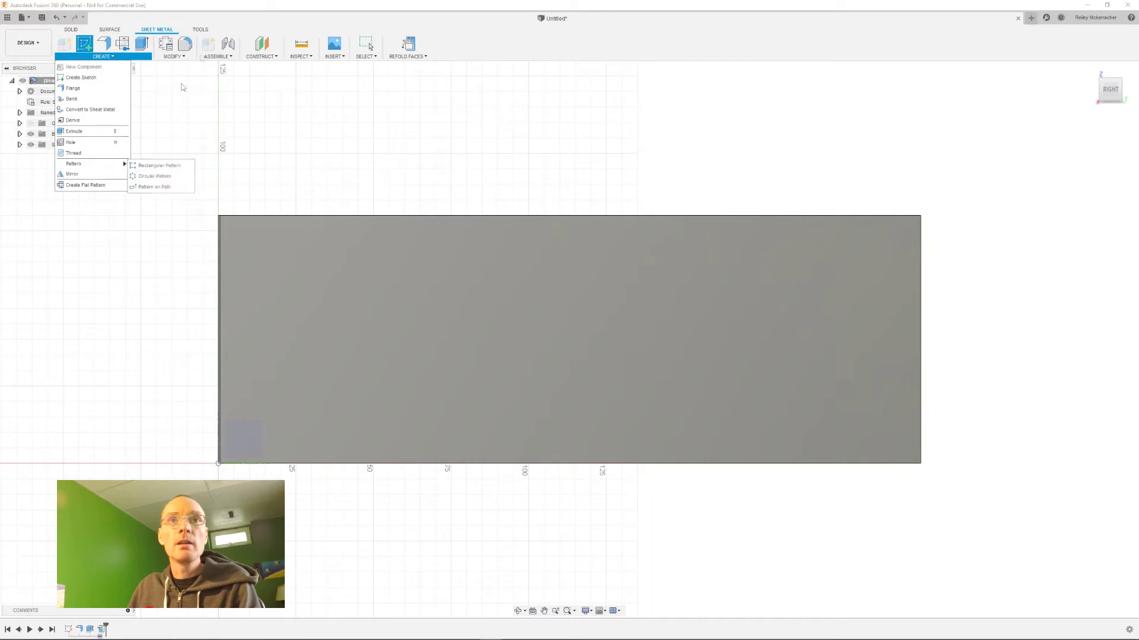
left_click(231, 10)
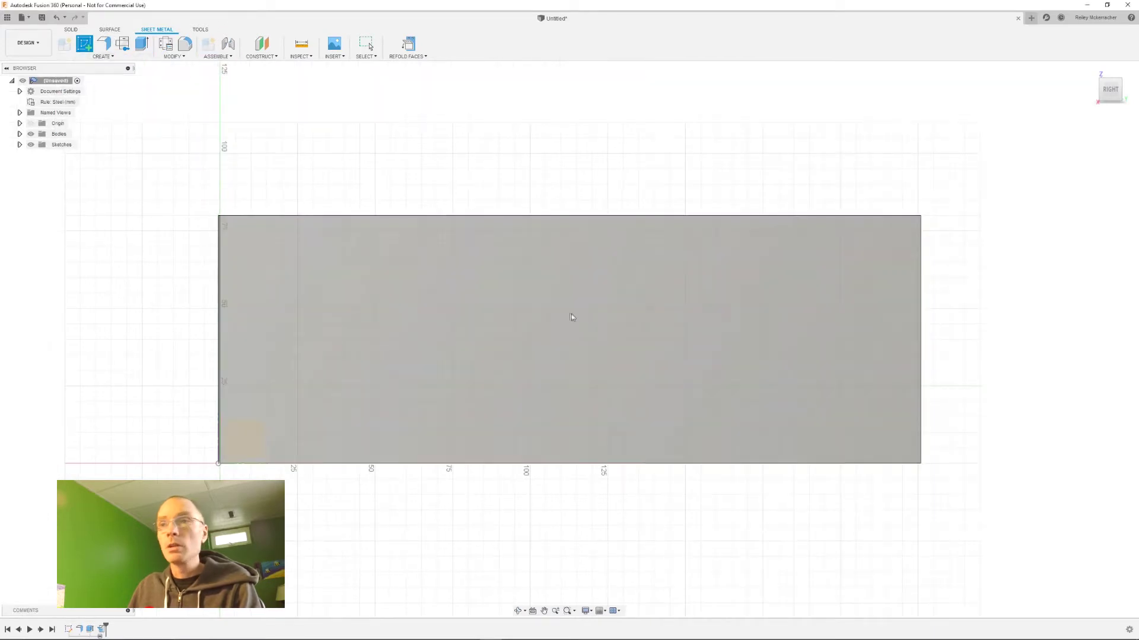
left_click(569, 315)
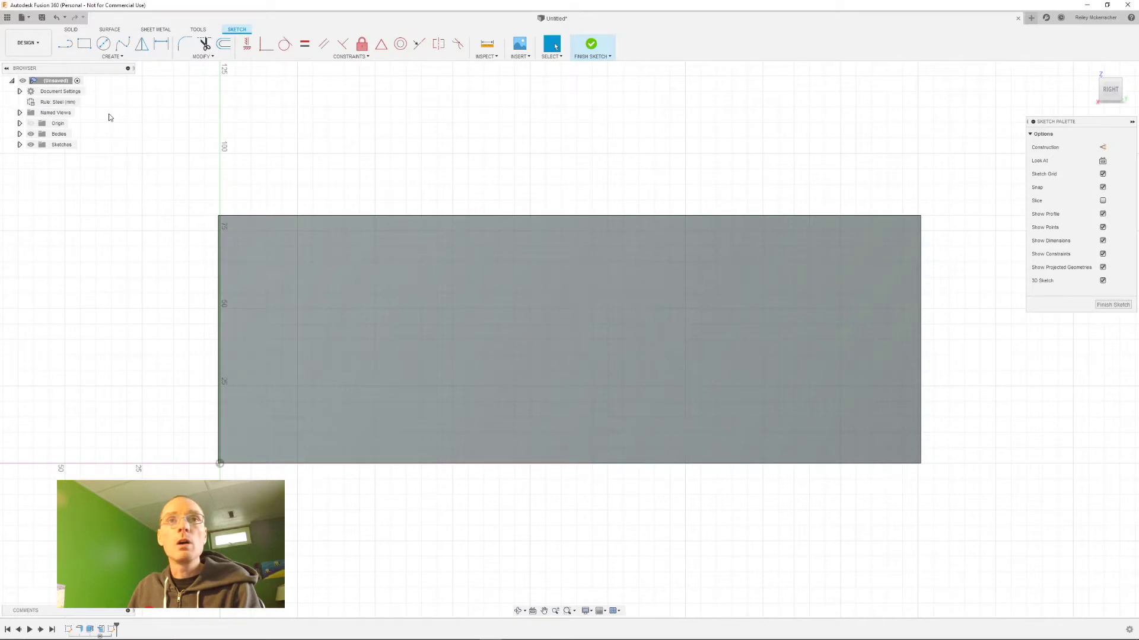
Place a sketch text on the unfolded sheet and set its font to Saira Stencil One.
left_click(112, 56)
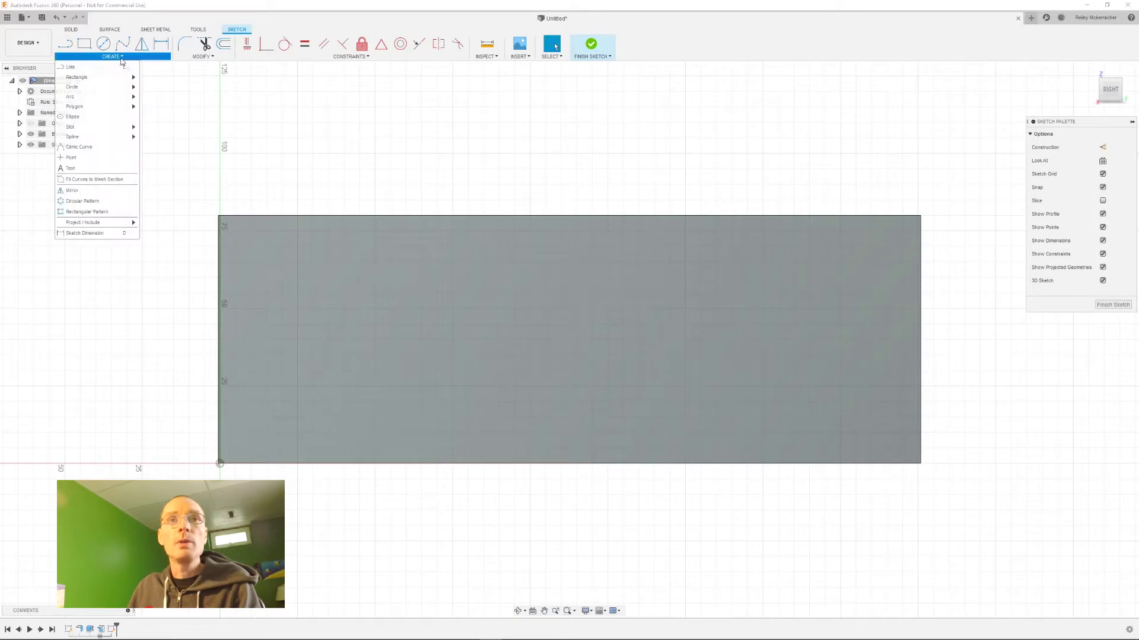
left_click(96, 169)
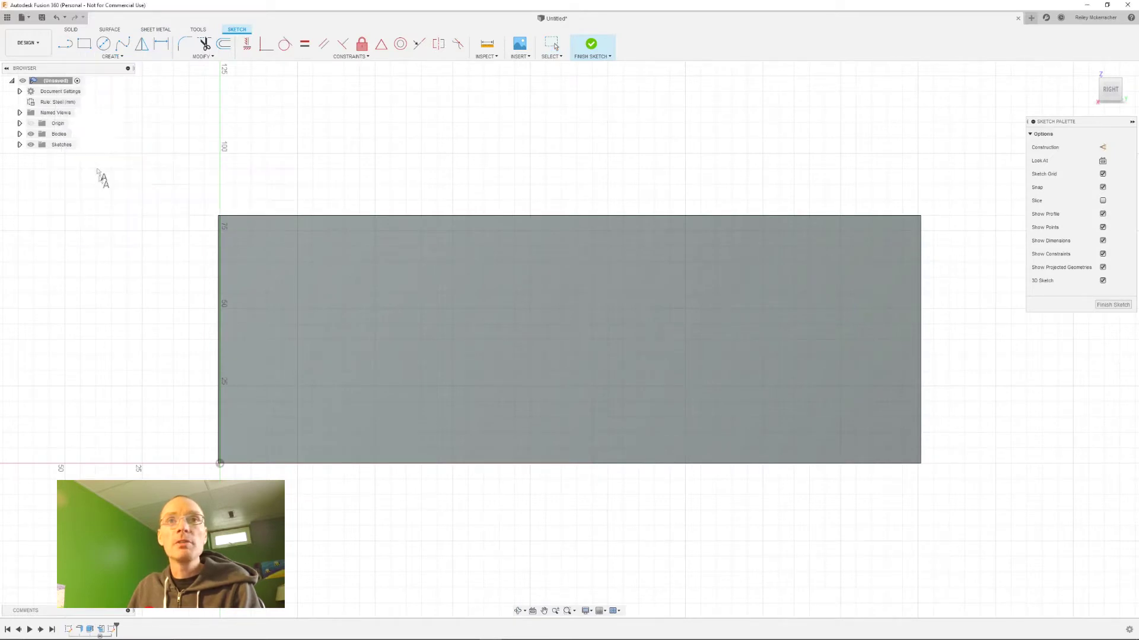
left_click(360, 402)
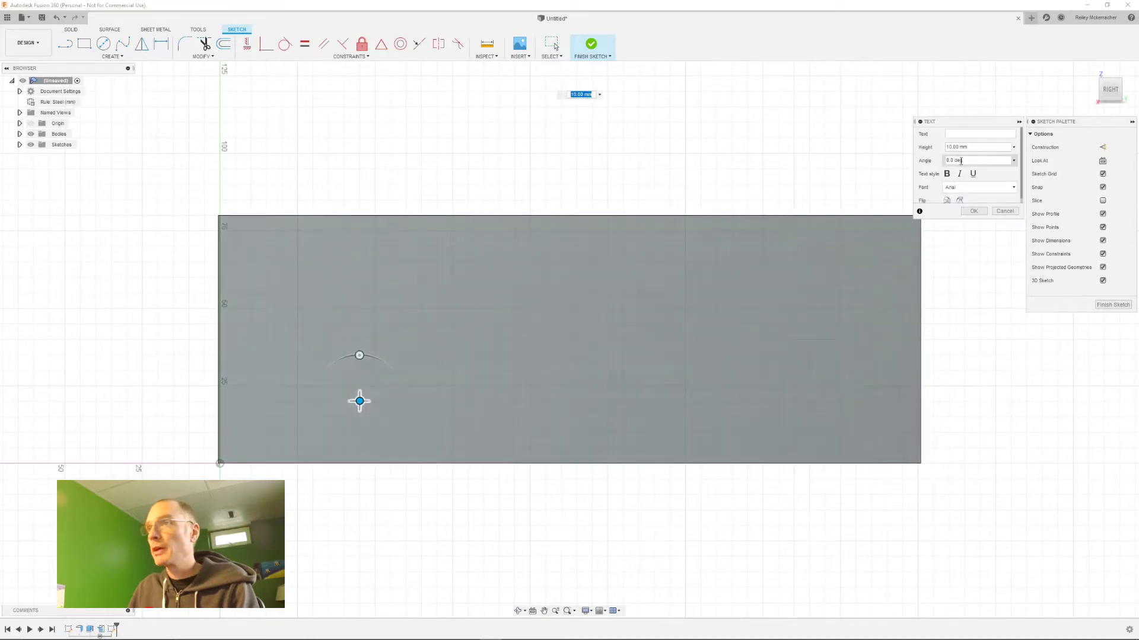
left_click(994, 189)
scroll(989, 255, "down", 4)
scroll(989, 255, "down", 15)
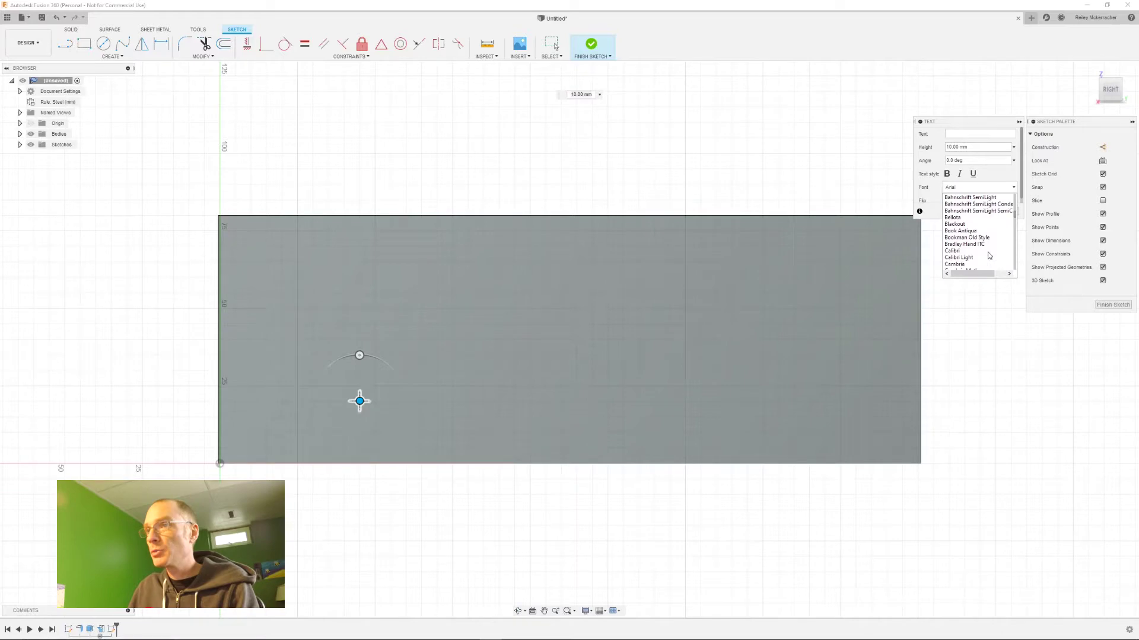
scroll(989, 254, "down", 10)
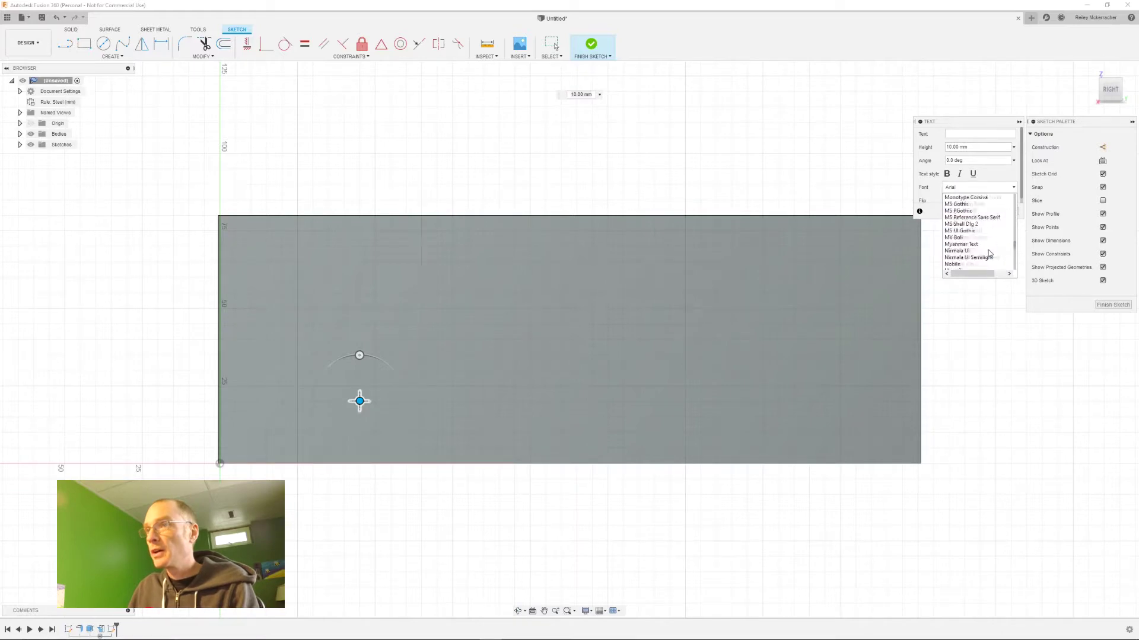
left_click(987, 251)
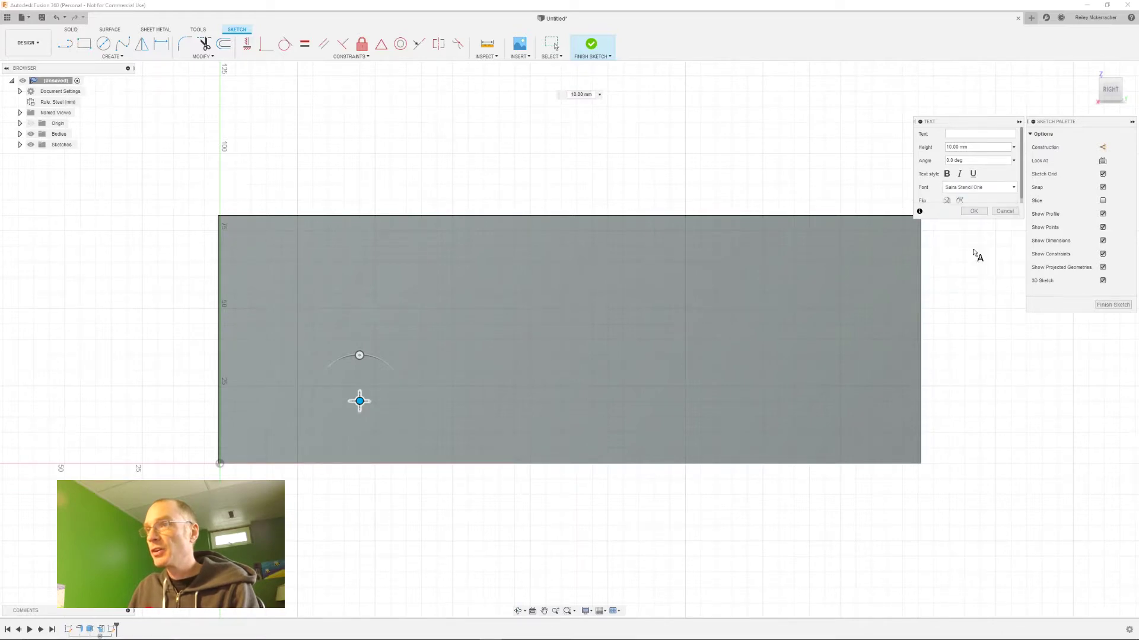
Enter the person's first name as a 40 mm high sketch text and position it around the middle of the sheet.
left_click(970, 134)
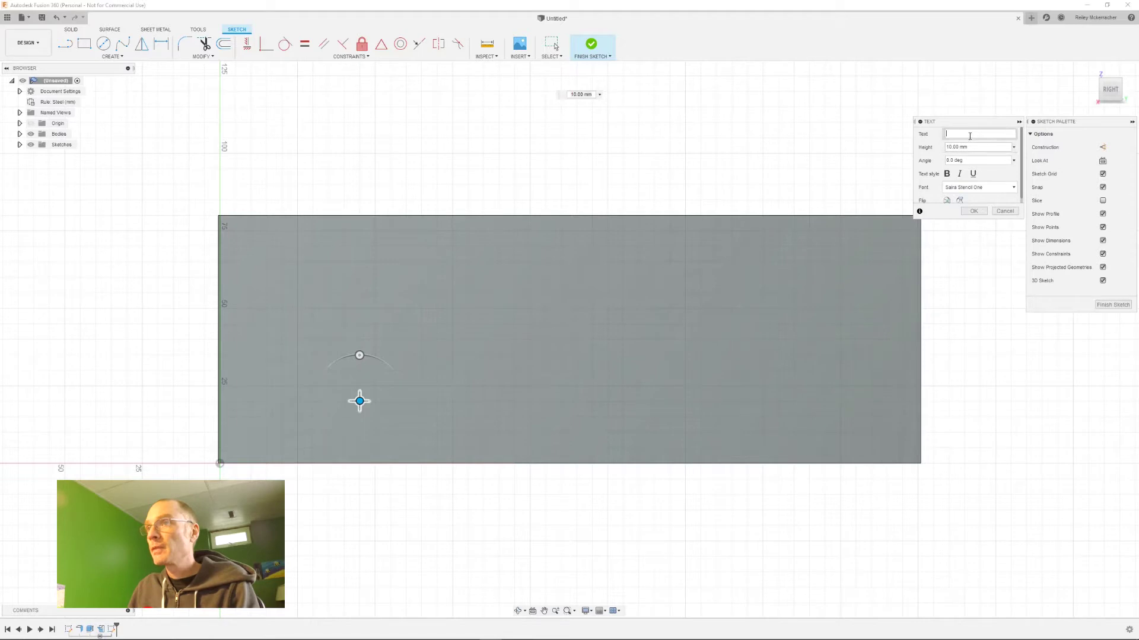
type("Cassie")
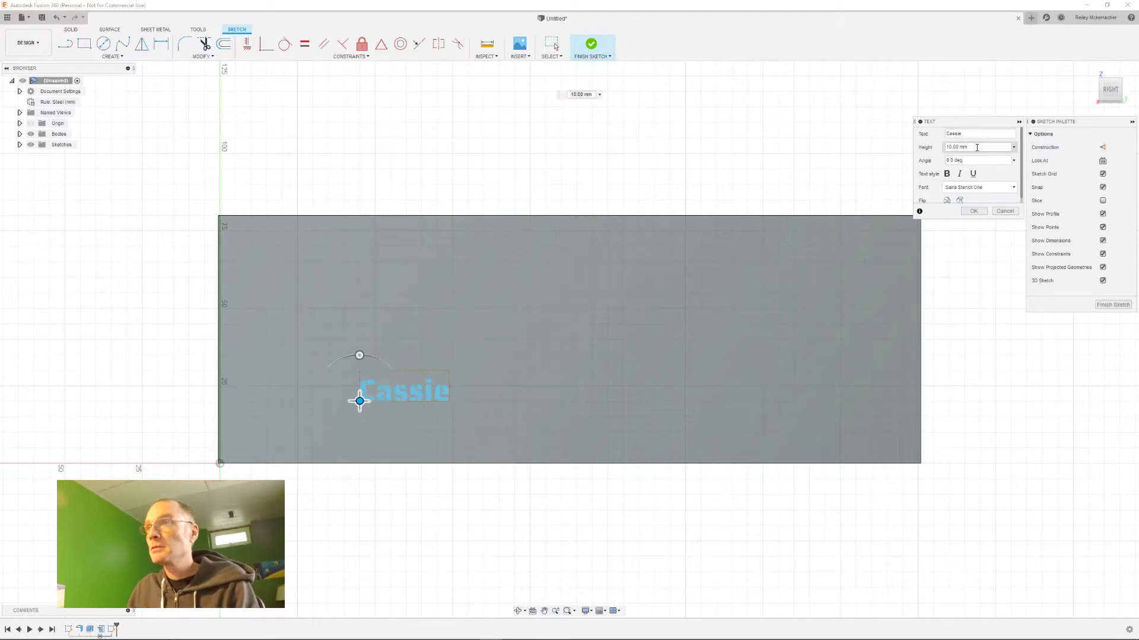
triple_click(977, 148)
type("40")
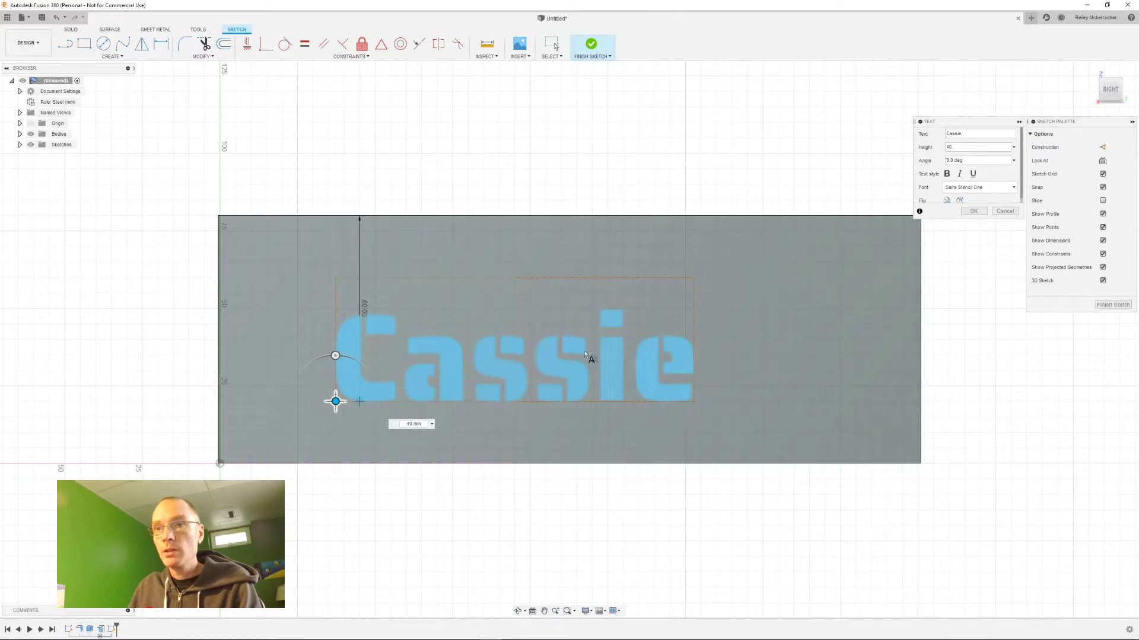
left_click_drag(335, 401, 411, 387)
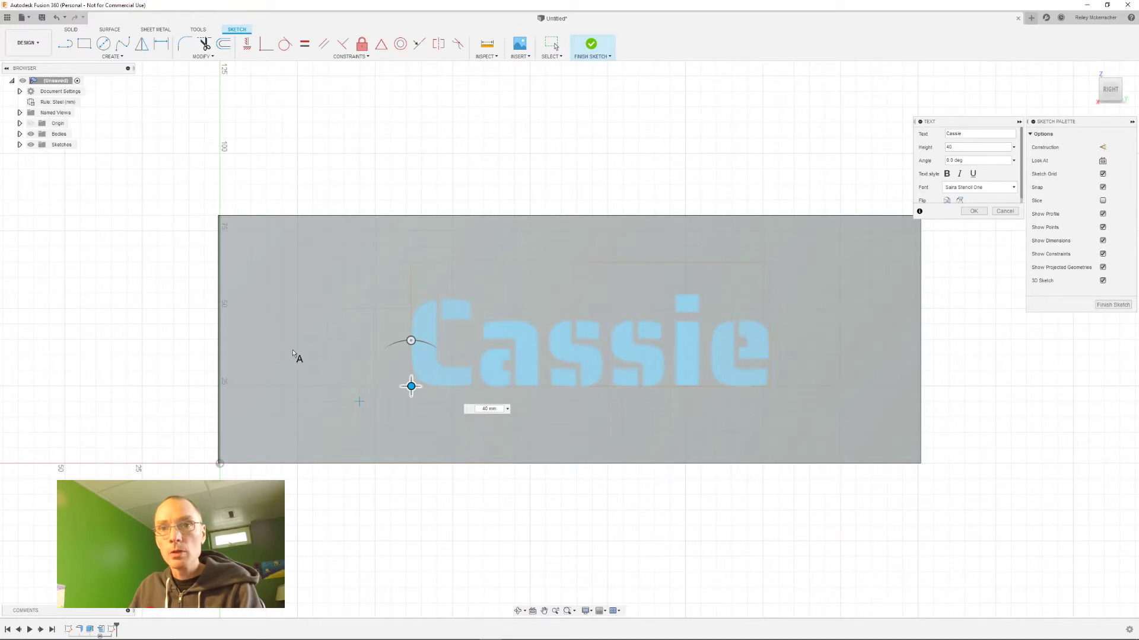
left_click_drag(411, 386, 392, 390)
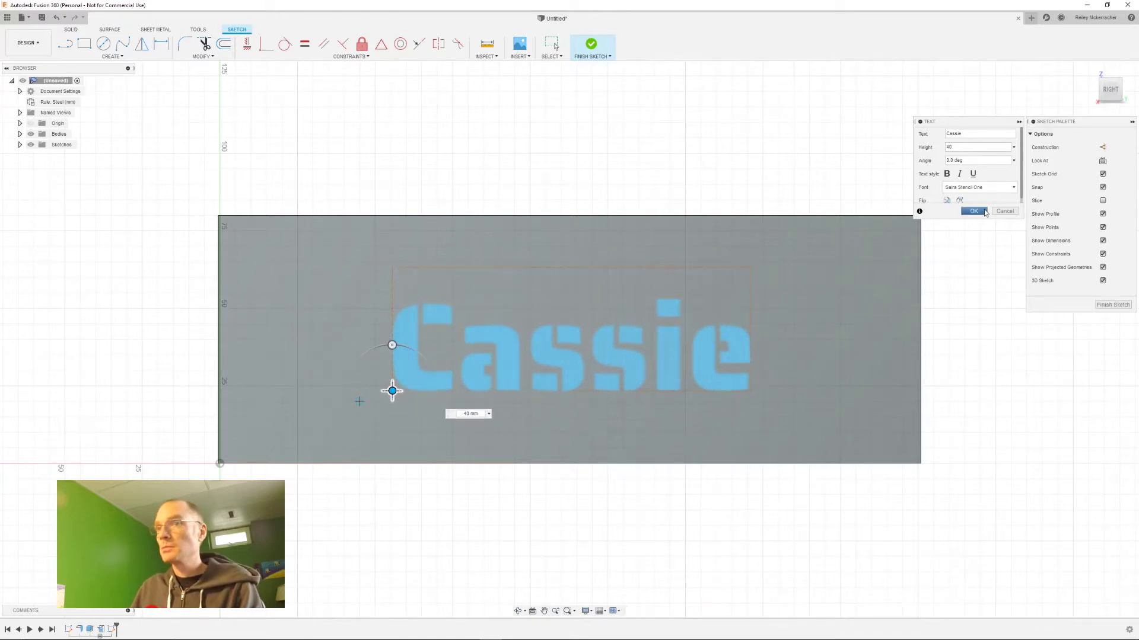
left_click(976, 212)
Extrude the stencil text by -10 mm to cut it through the sheet.
left_click(405, 362)
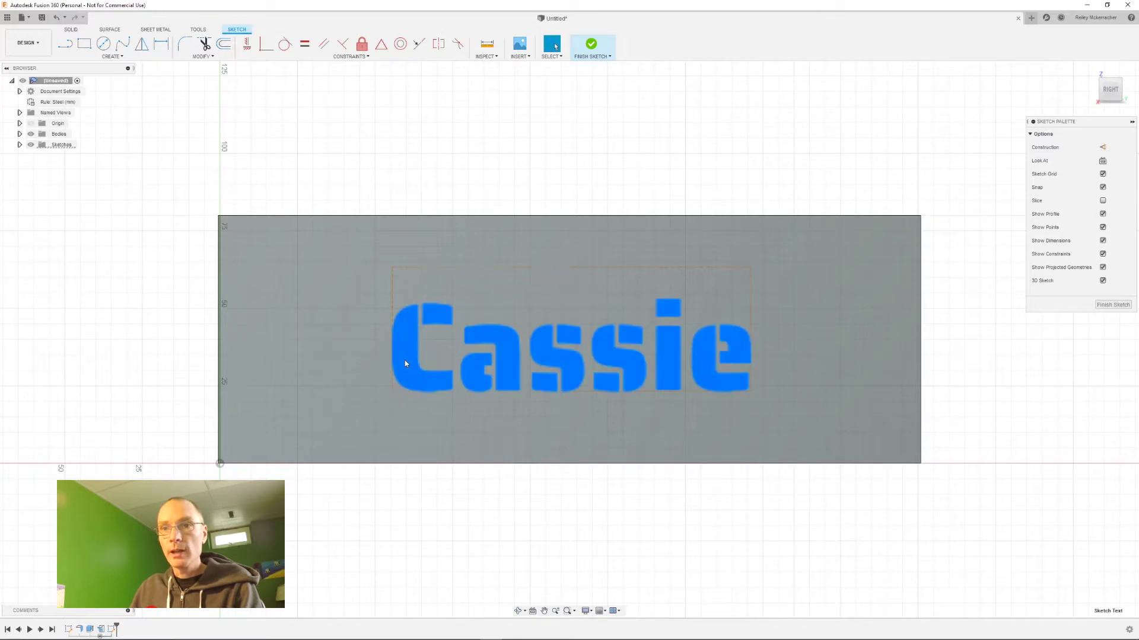
key("e")
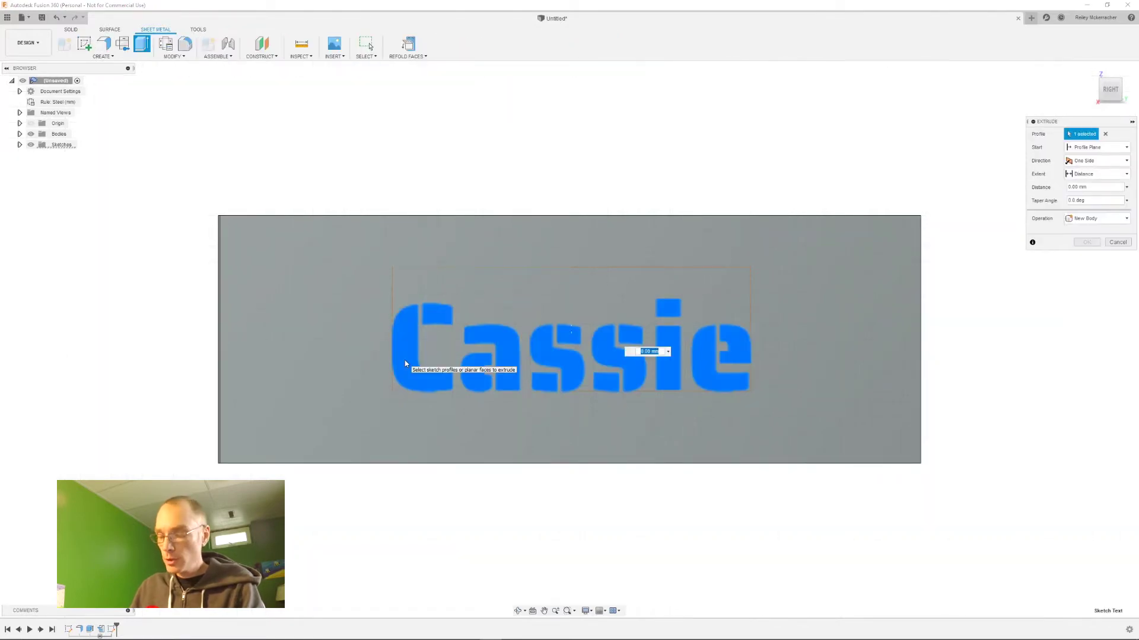
key("BackSpace")
type("-10")
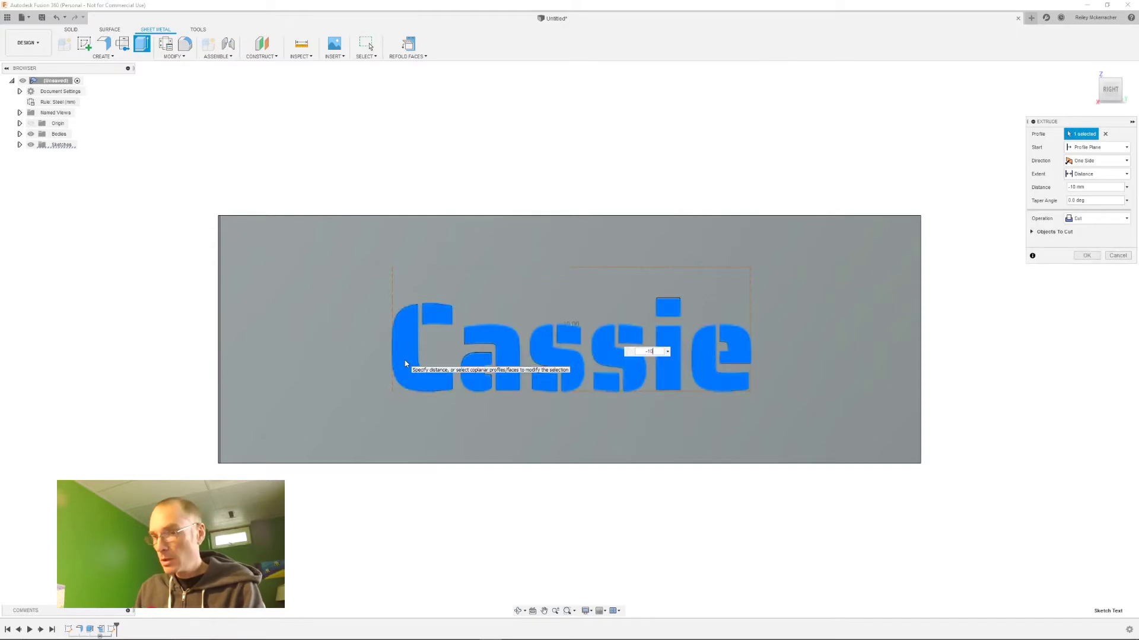
key("Return")
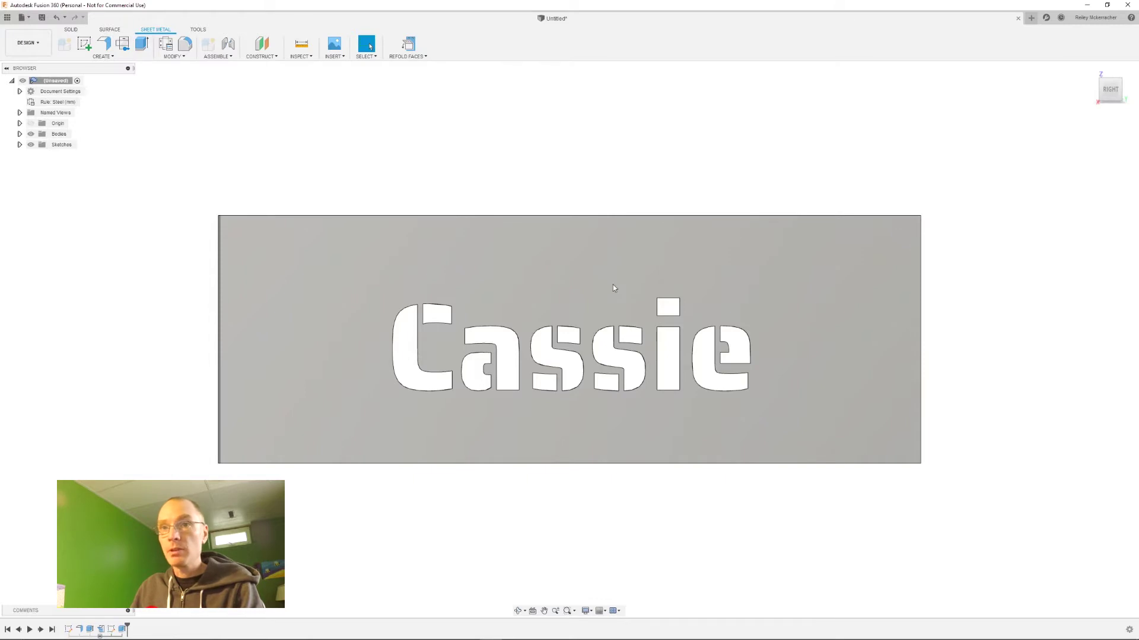
Refold the unfolded sheet back into the cylinder.
left_click(409, 46)
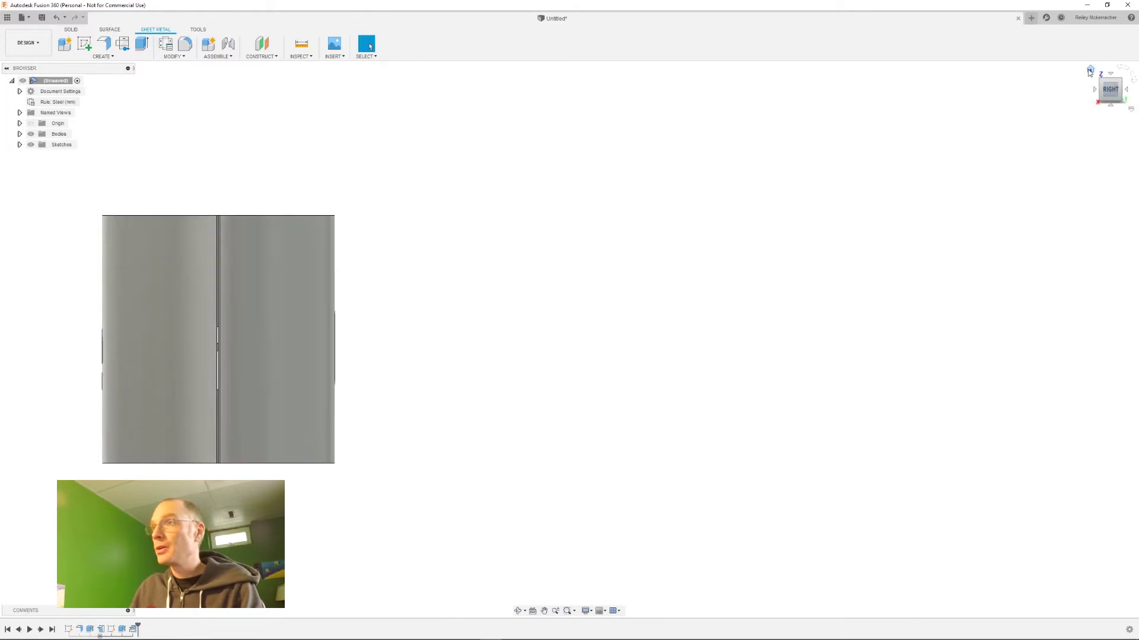
left_click(1090, 71)
left_click(518, 611)
mouse_move(605, 480)
left_mouse_down()
mouse_move(704, 437)
mouse_move(666, 427)
mouse_move(682, 432)
mouse_move(592, 470)
left_mouse_up()
key("Escape")
Cut away the thin extruded strip at the slit by extruding its end face back into the body.
scroll(632, 378, "up", 5)
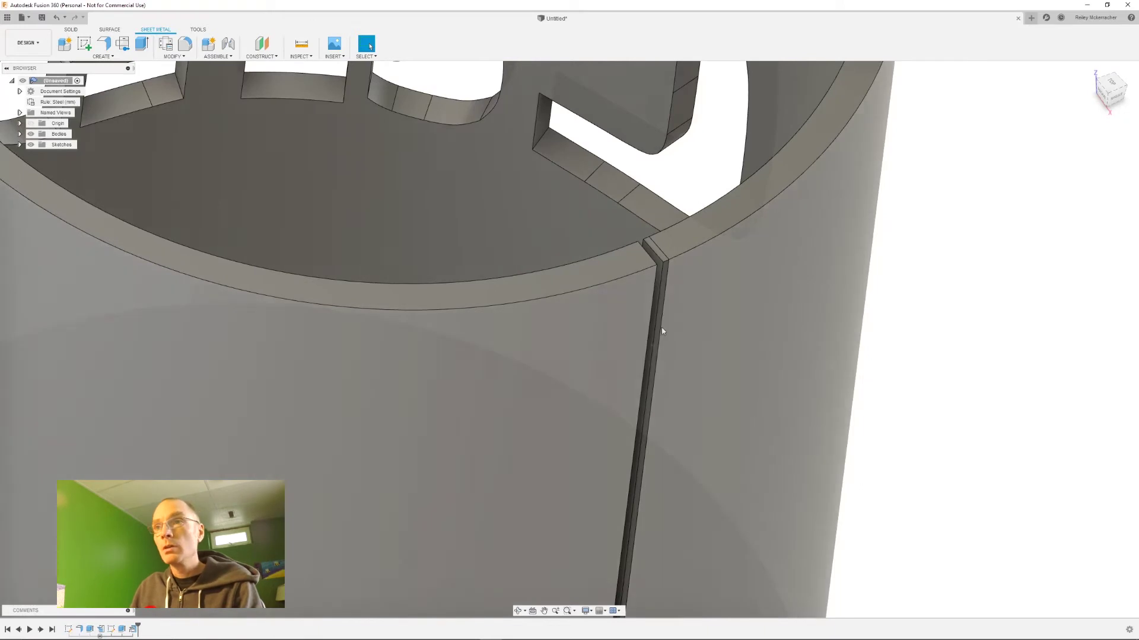
mouse_move(658, 326)
middle_mouse_down("shift")
mouse_move(630, 361)
mouse_move(644, 332)
middle_mouse_up("shift")
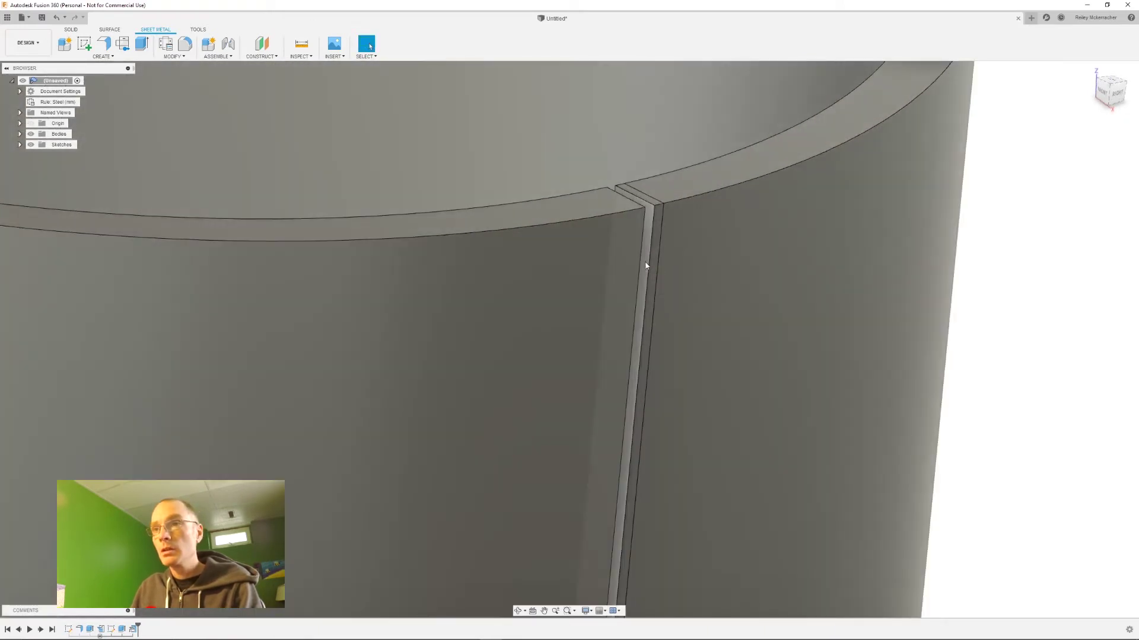
left_click(646, 265)
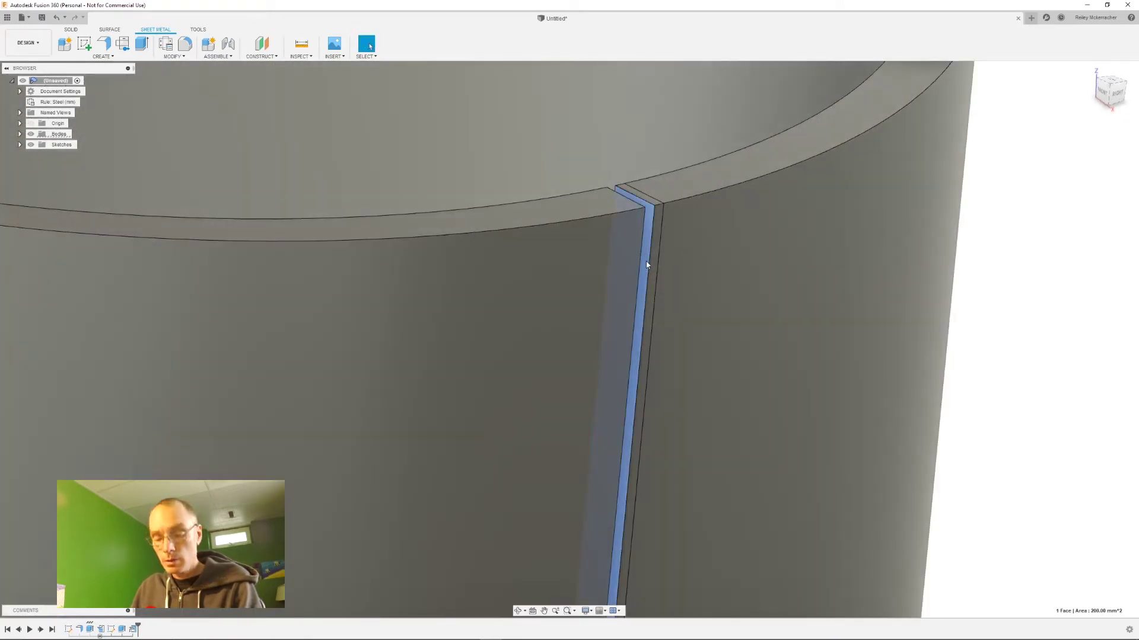
key("e")
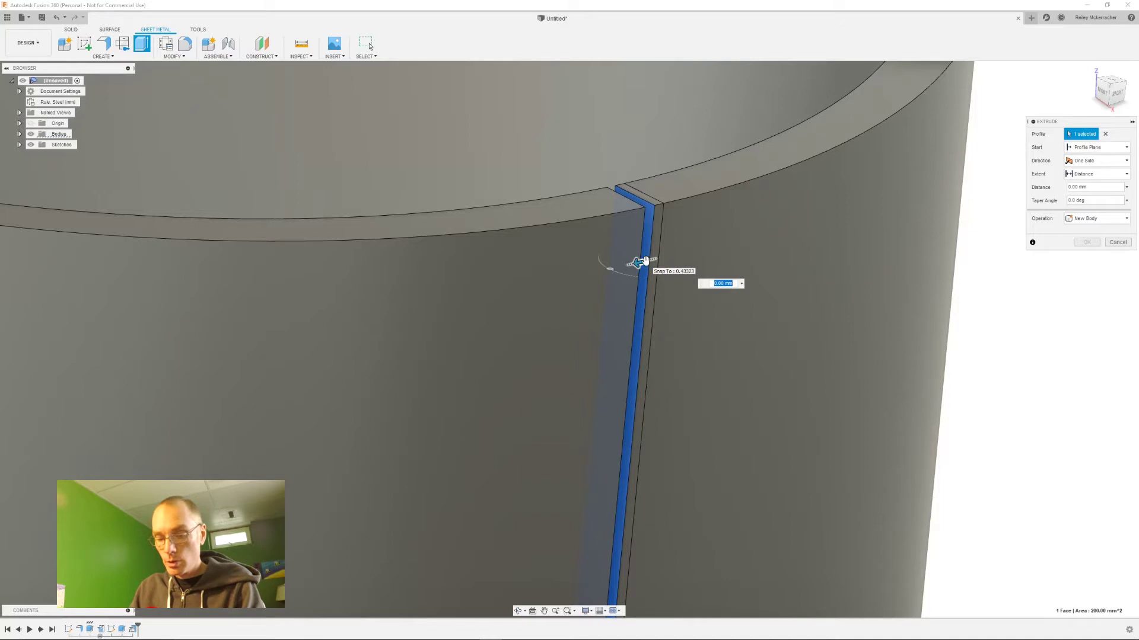
key("BackSpace")
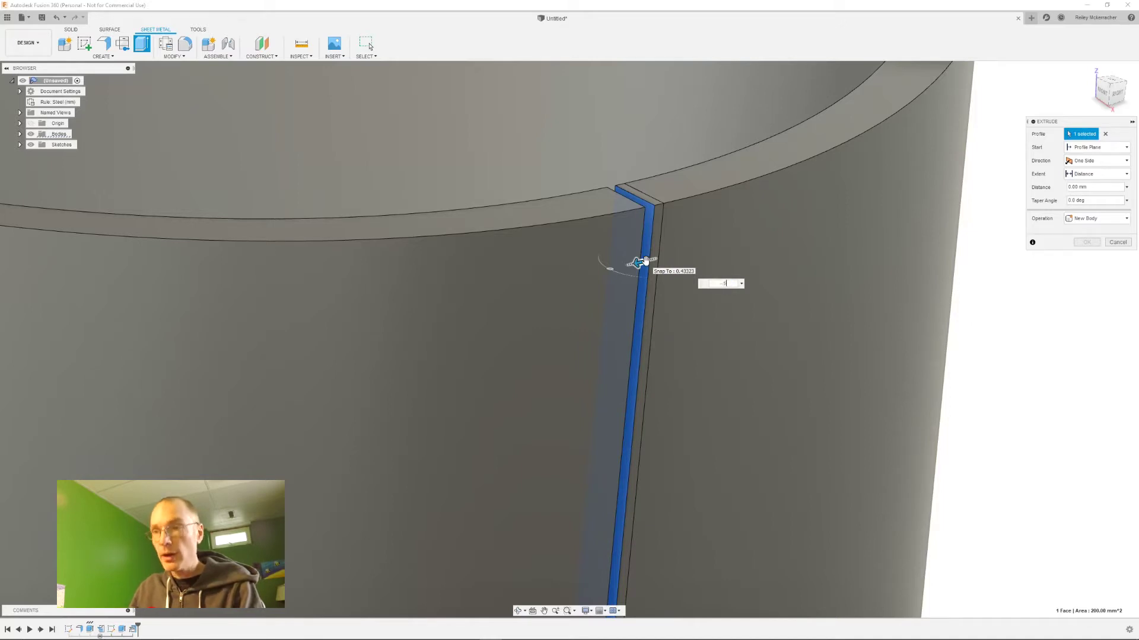
key("Return")
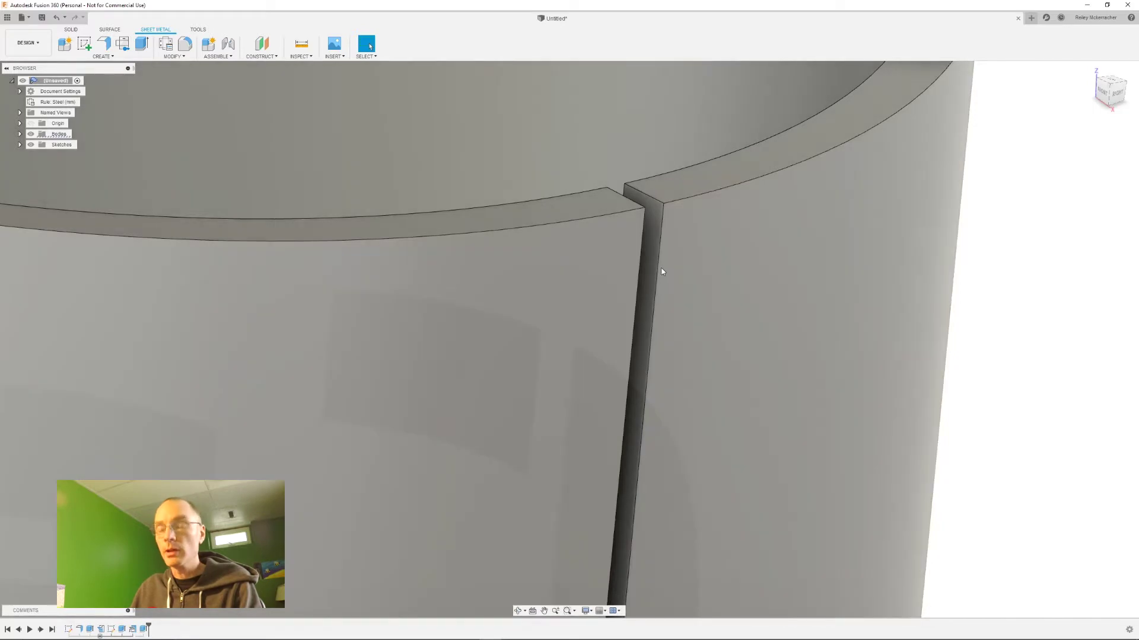
Start a sketch on the cylinder's top rim and draw a circle from the origin out to the inner wall edge.
key("i")
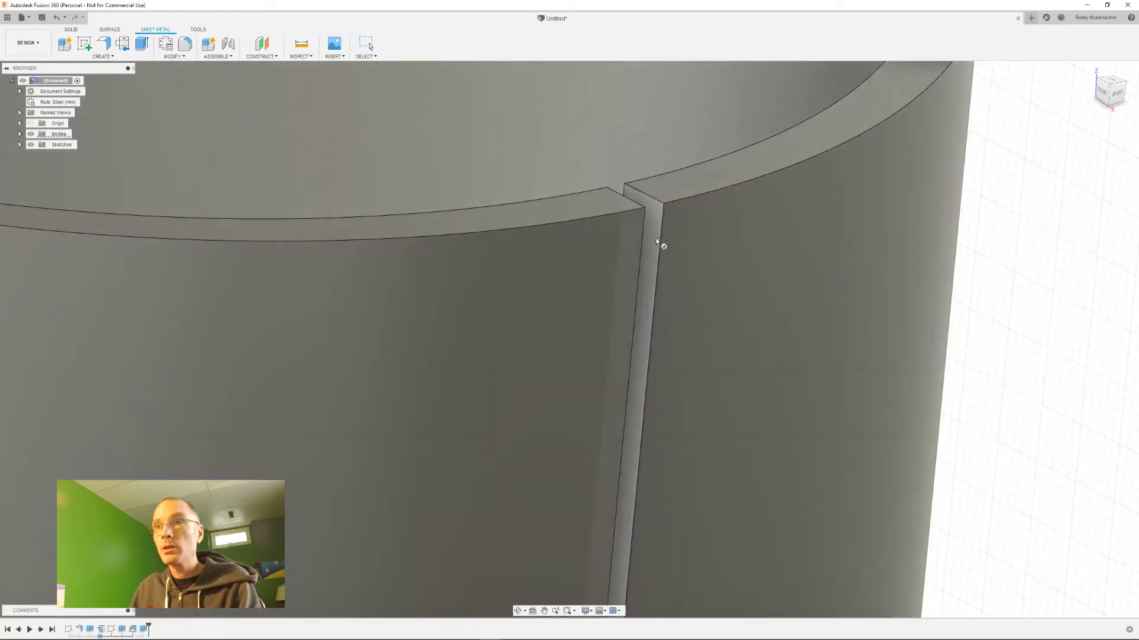
left_click(592, 204)
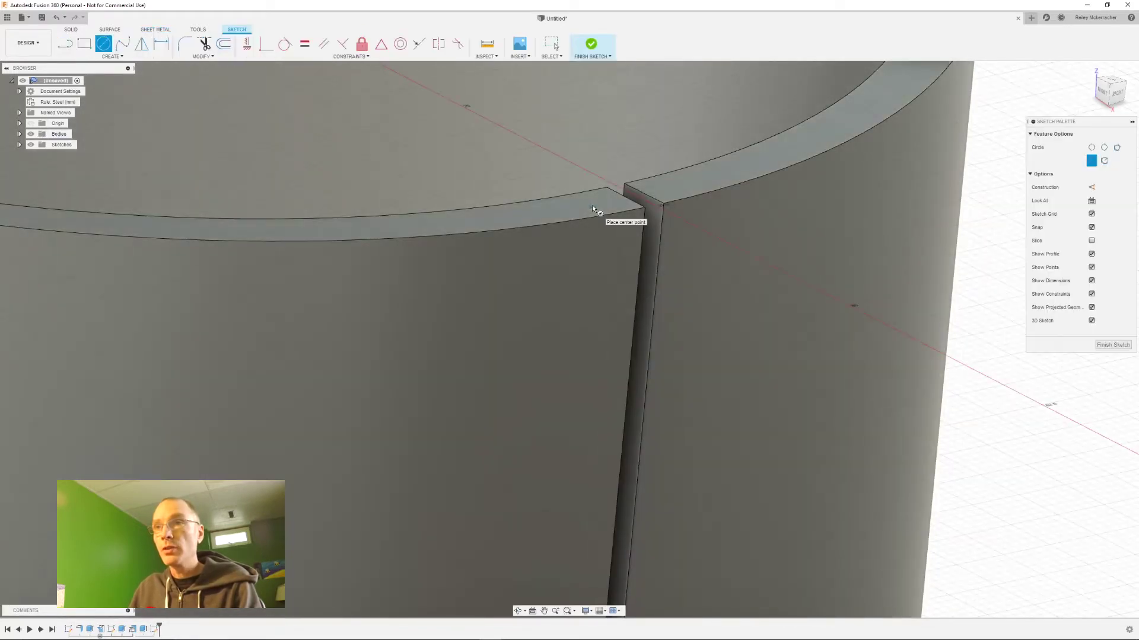
scroll(866, 262, "down", 3)
scroll(439, 279, "down", 3)
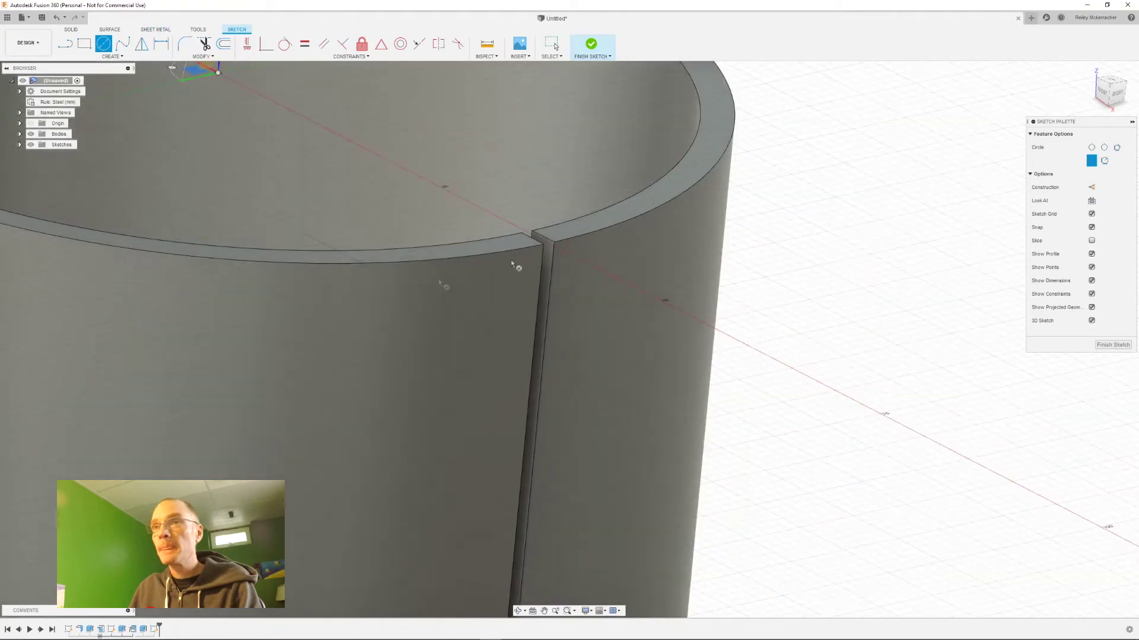
left_click(1112, 83)
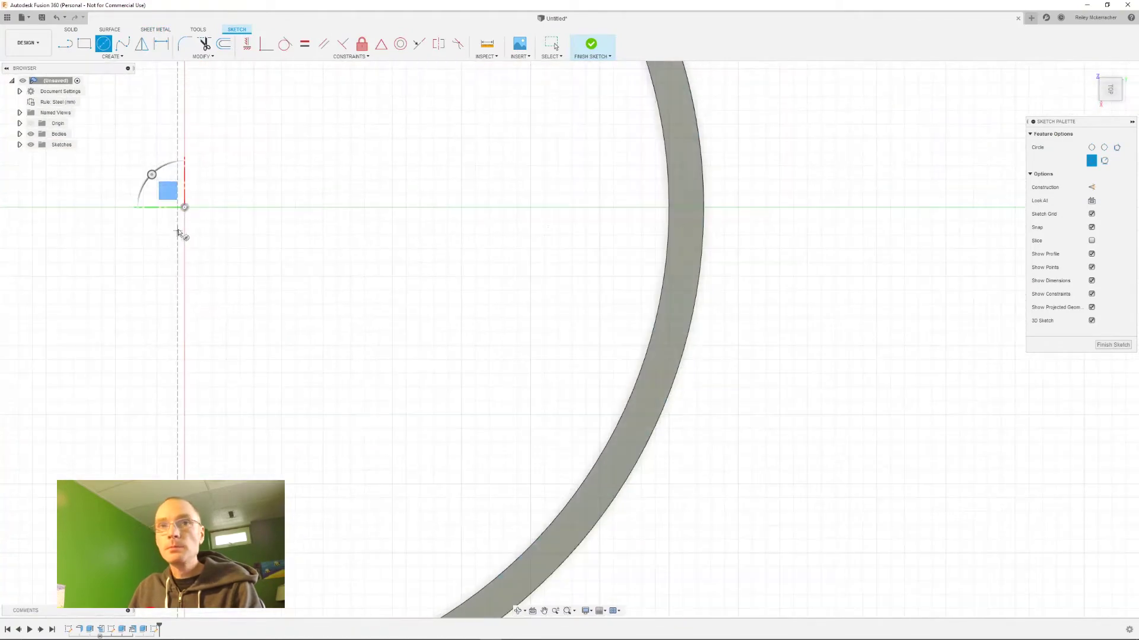
left_click(185, 208)
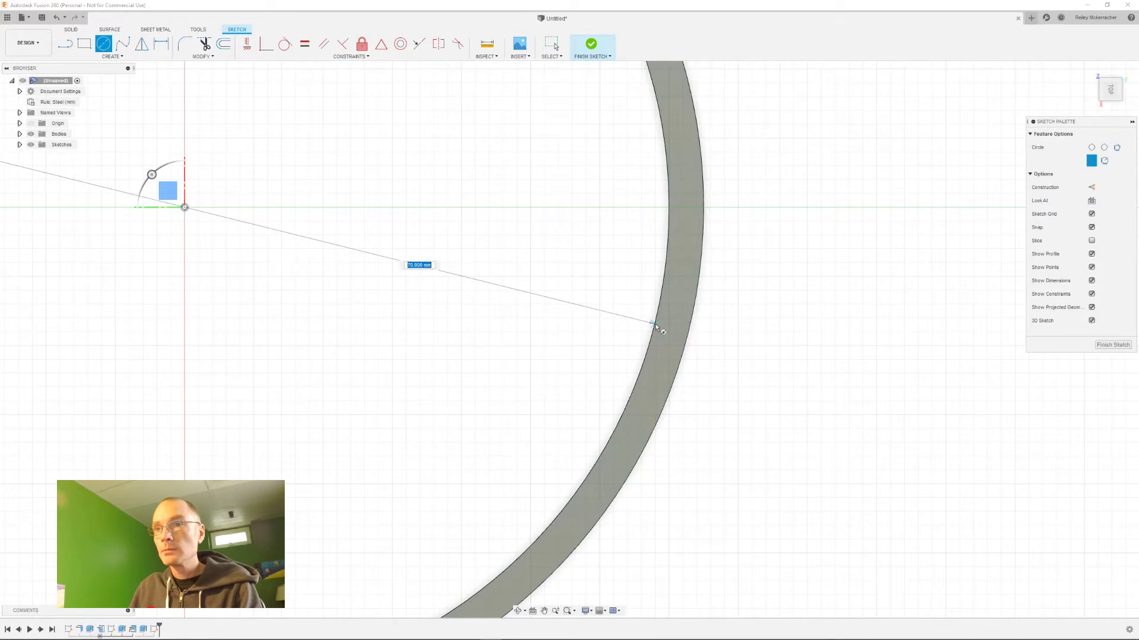
left_click(656, 323)
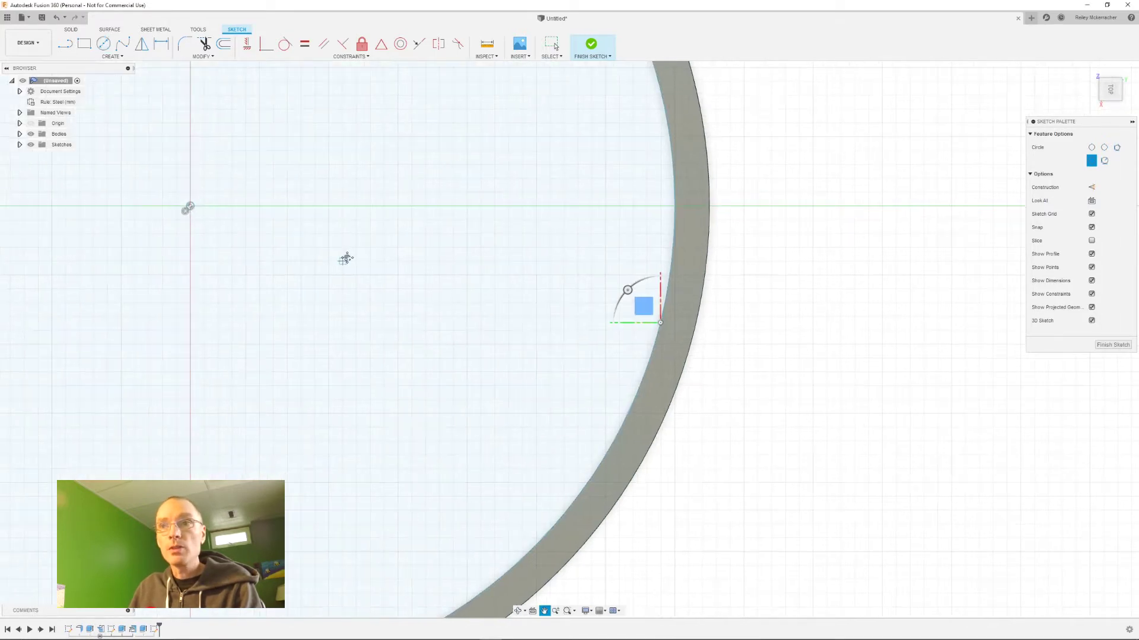
Draw a second circle from the centre out to the cylinder's outer edge and finish the sketch.
middle_click_drag(340, 259, 584, 216)
left_click(448, 168)
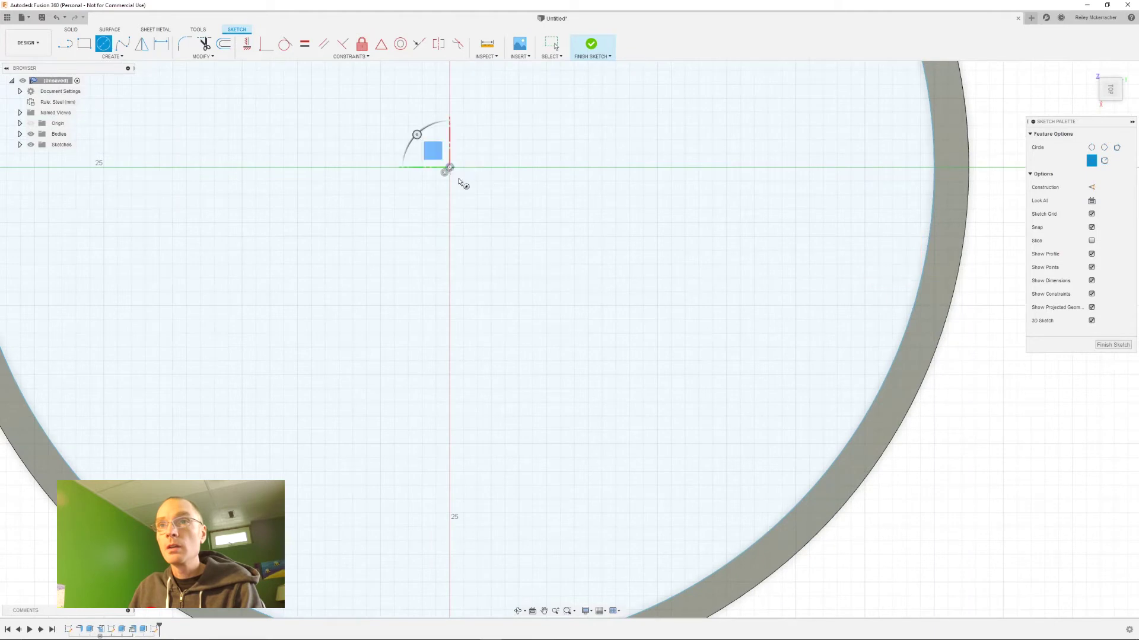
key("Escape")
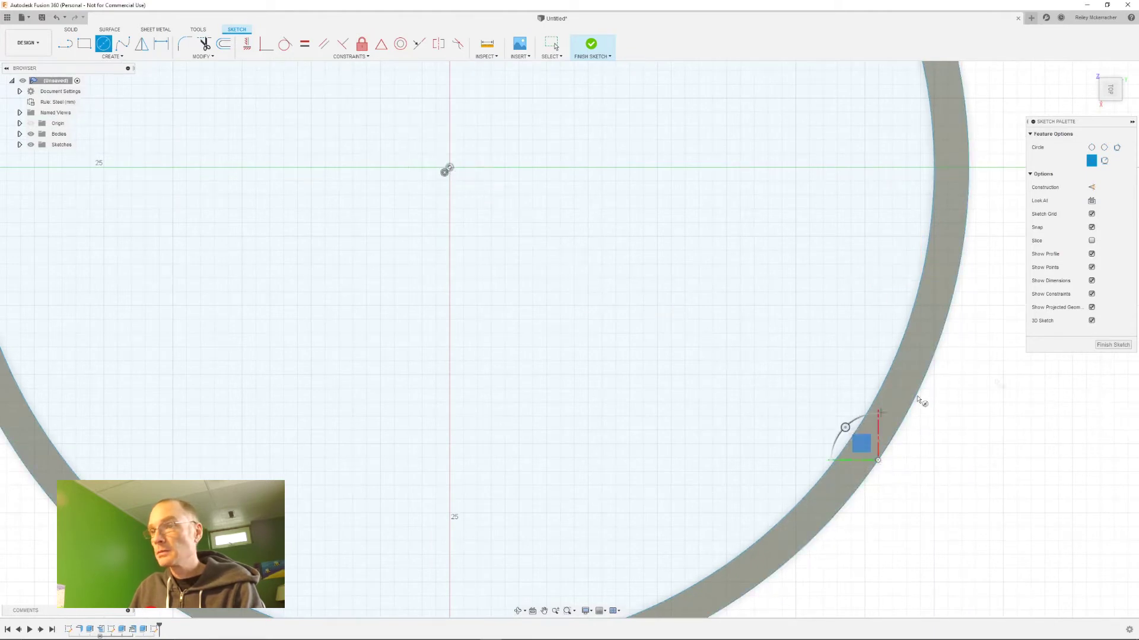
left_click(1114, 345)
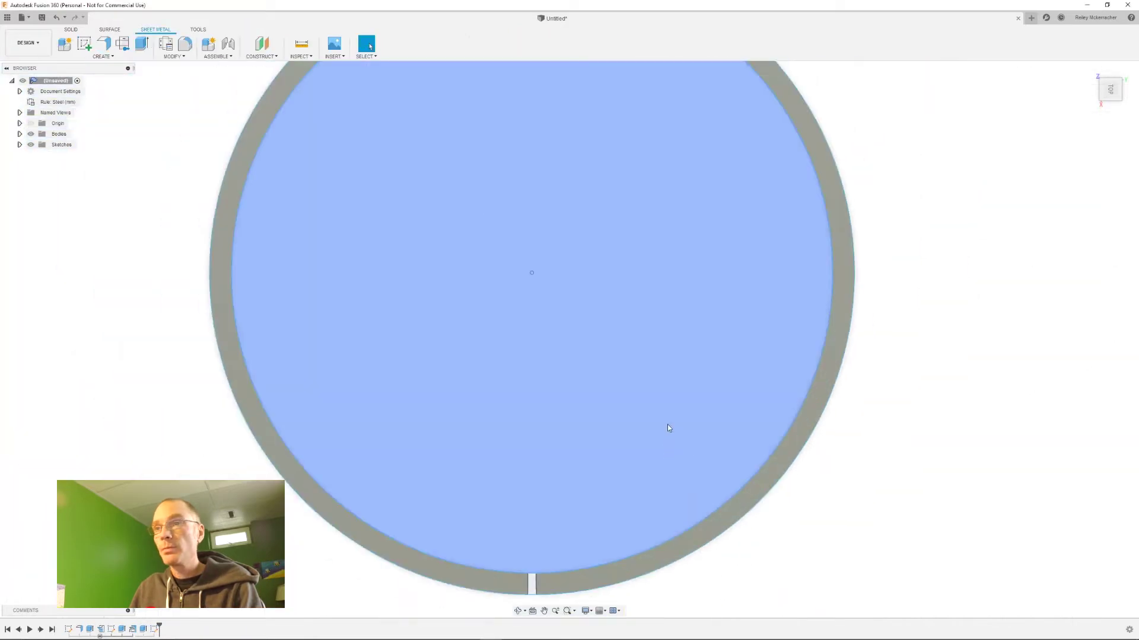
Extrude the small sketch profile inside the slit to the cylinder's opposite end face, joining it to the body.
scroll(593, 530, "up", 10)
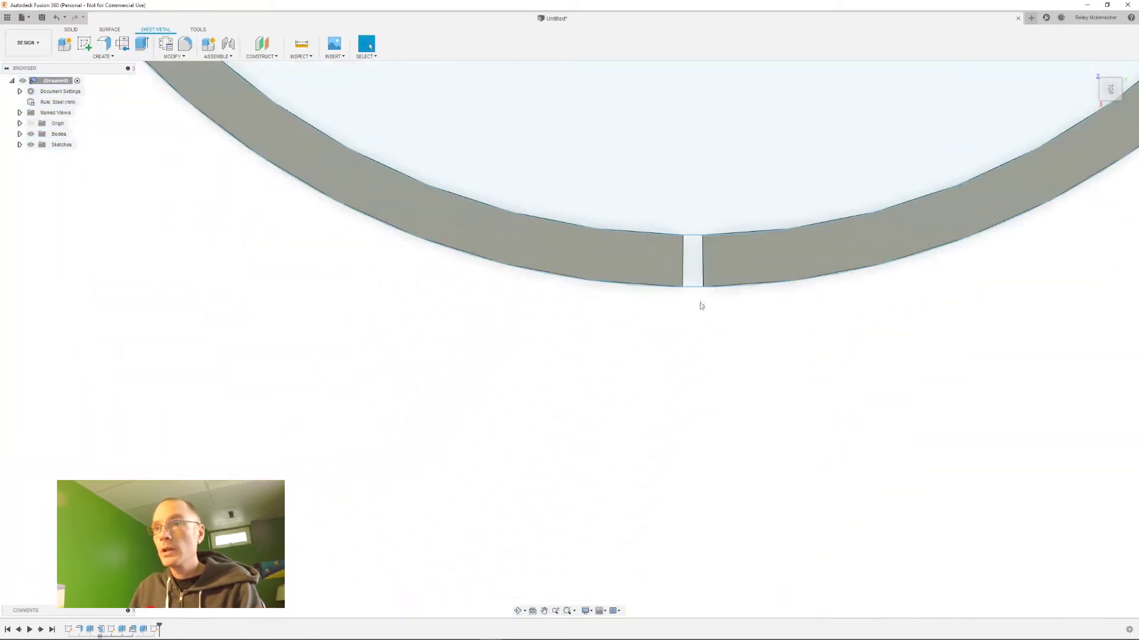
middle_click_drag(717, 361, 716, 326, "shift")
key("e")
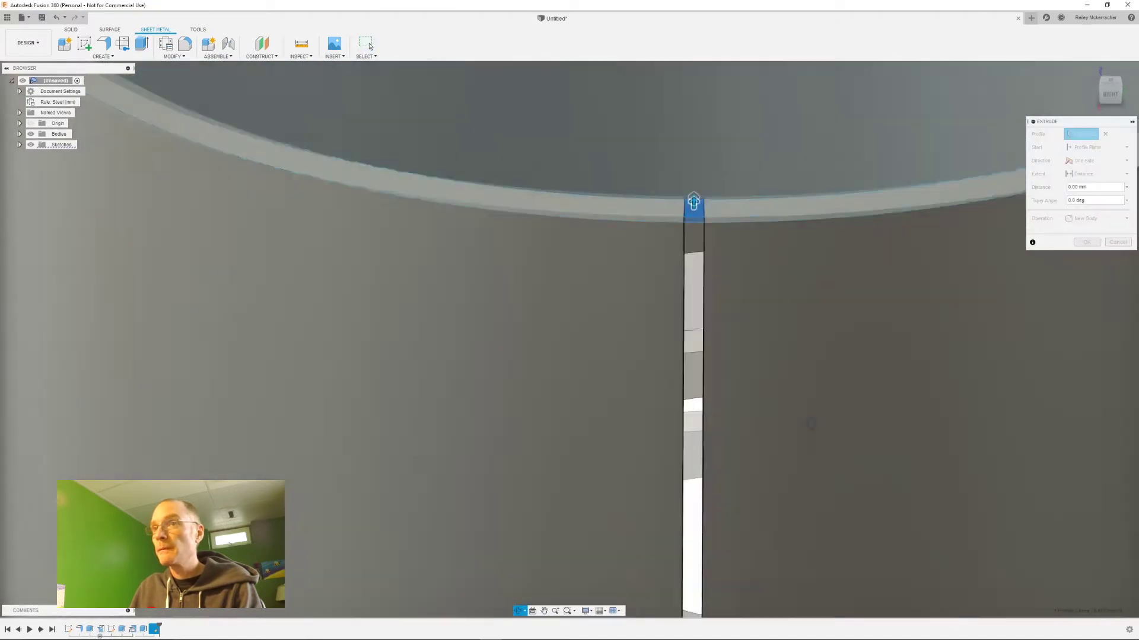
middle_click_drag(812, 423, 808, 385, "shift")
middle_click_drag(771, 349, 750, 143)
middle_click_drag(756, 498, 788, 153)
scroll(782, 437, "up", 3)
scroll(773, 457, "down", 3)
scroll(774, 457, "down", 5)
middle_click_drag(788, 506, 780, 425, "shift")
left_click(1093, 148)
left_click(1092, 148)
left_click(1092, 161)
left_click(1093, 161)
left_click(1092, 175)
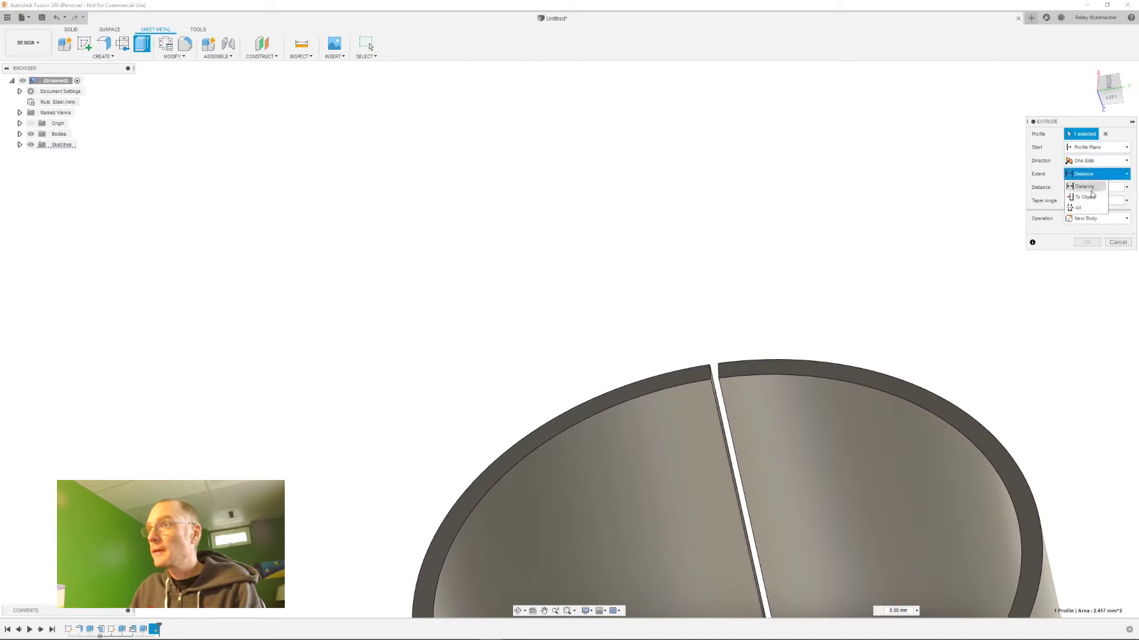
left_click(1088, 196)
left_click(761, 372)
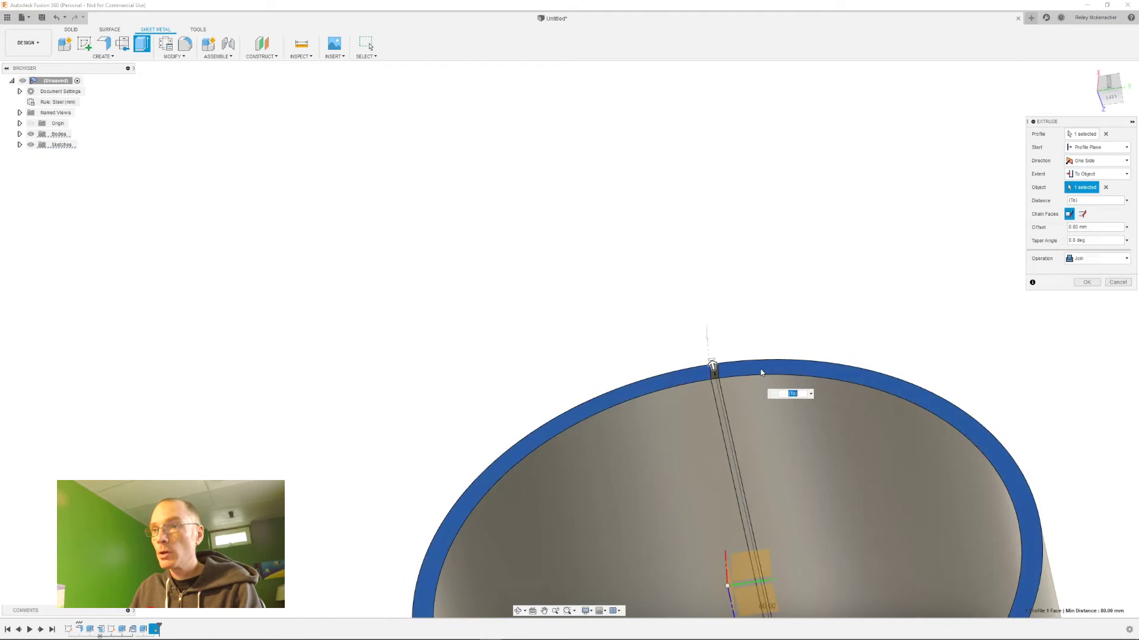
left_click(1087, 282)
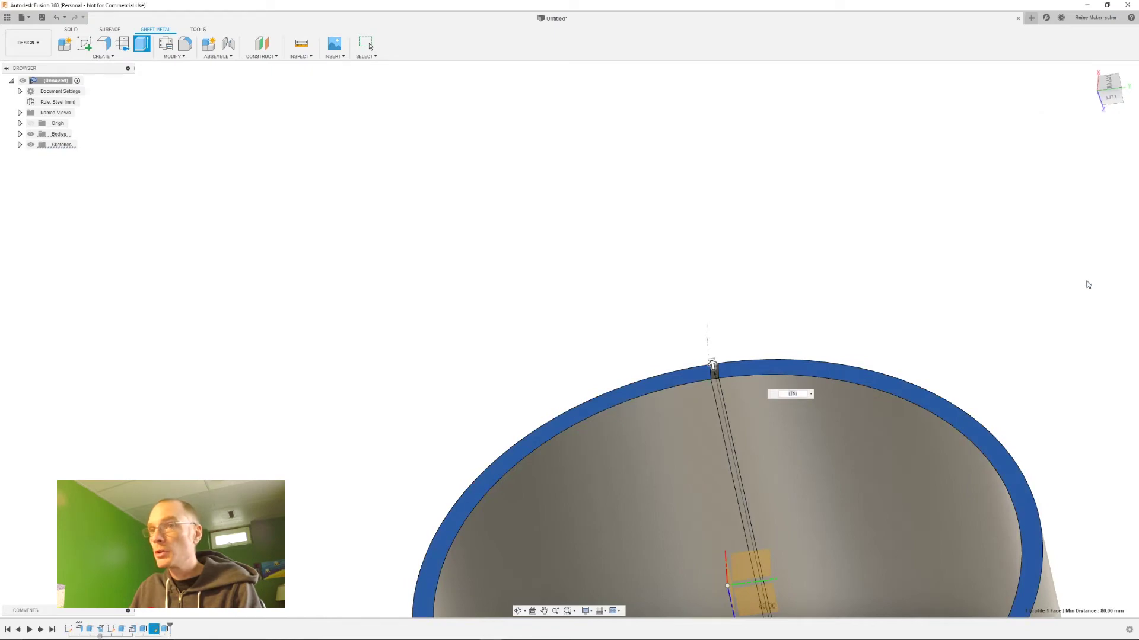
Use Replace Face to swap the filled slit's narrow outer strip for the cylinder's outer curved face.
middle_click_drag(717, 358, 735, 460, "shift")
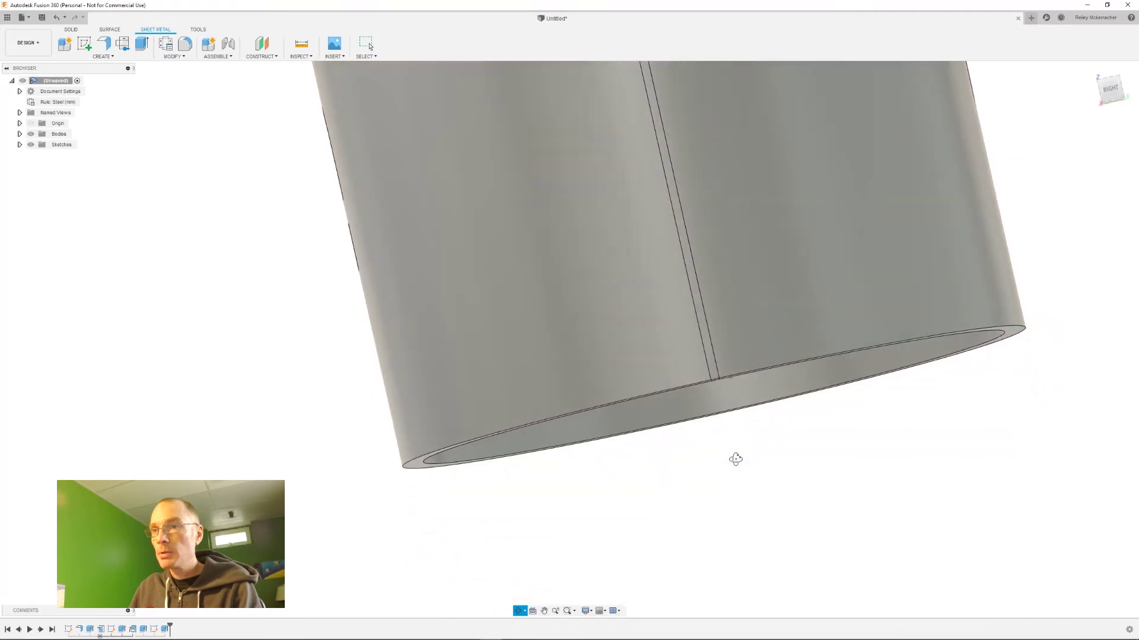
middle_click_drag(648, 266, 670, 326, "shift")
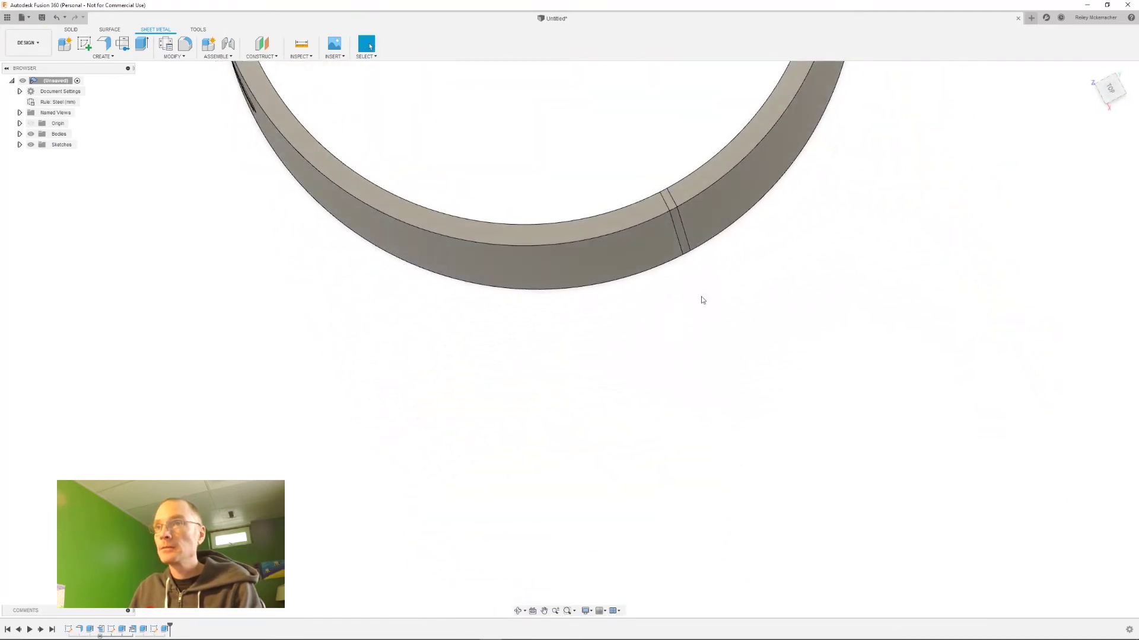
left_click(173, 57)
mouse_move(219, 59)
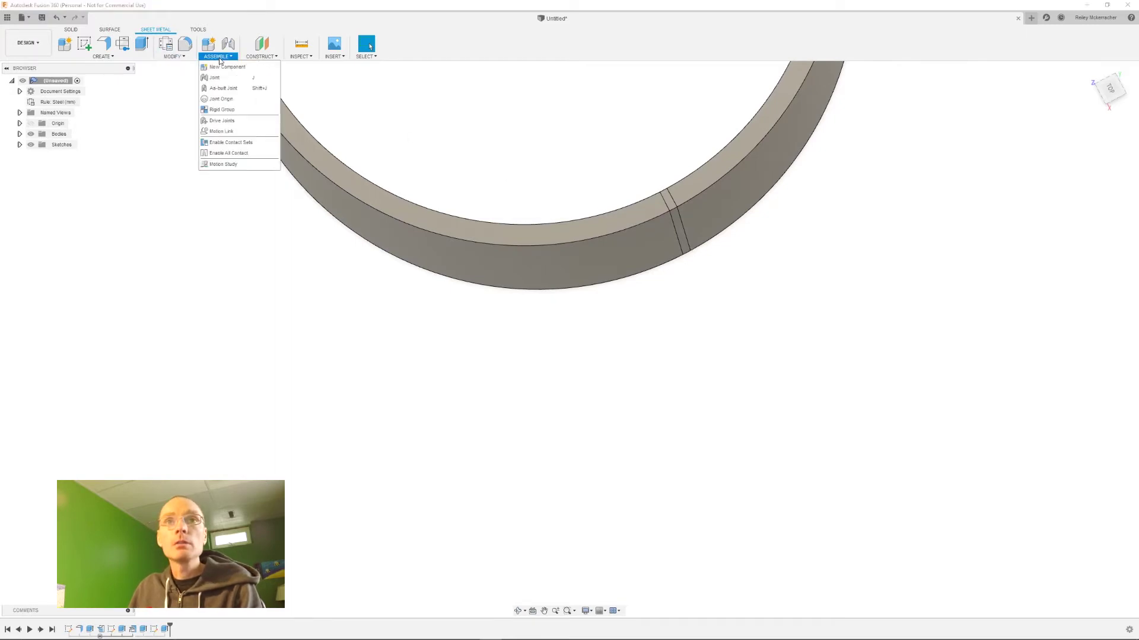
mouse_move(109, 59)
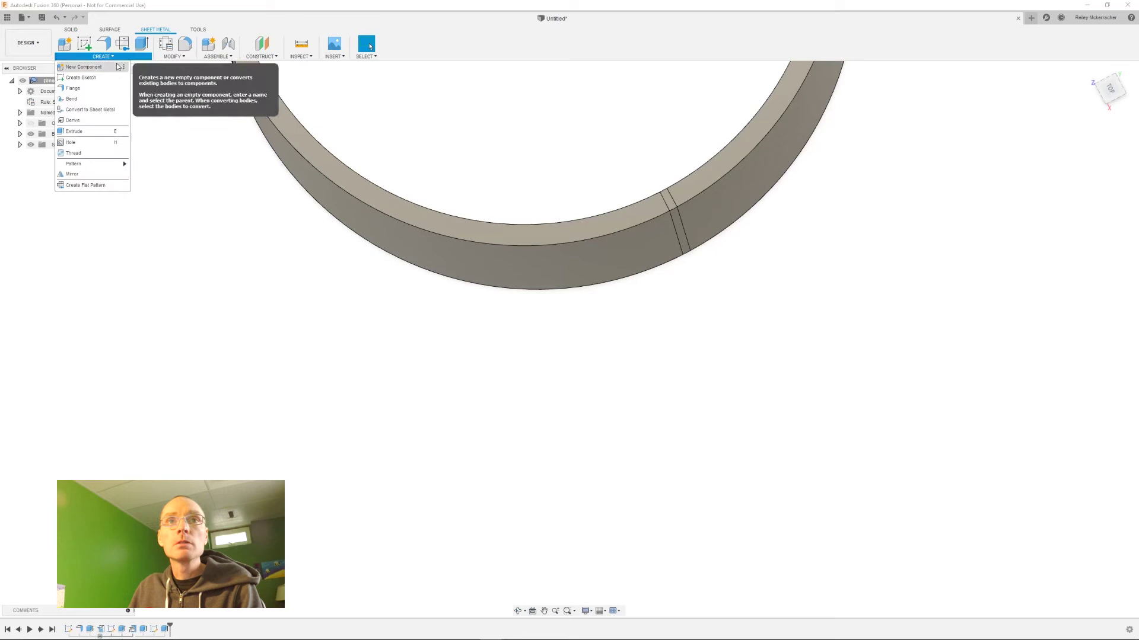
left_click(71, 31)
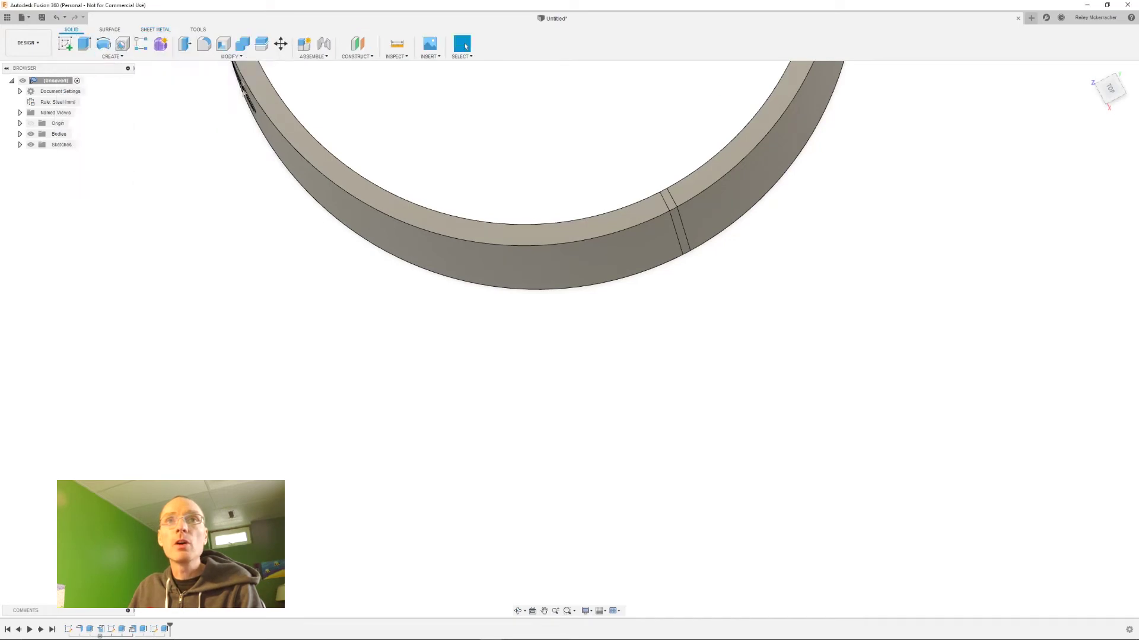
left_click(238, 57)
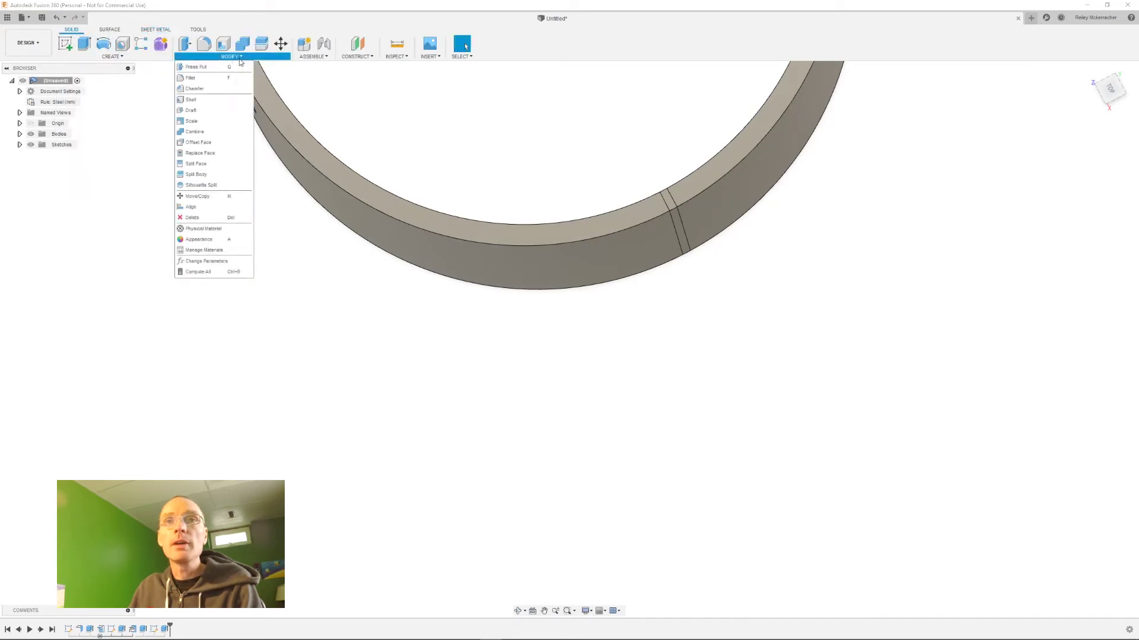
left_click(201, 154)
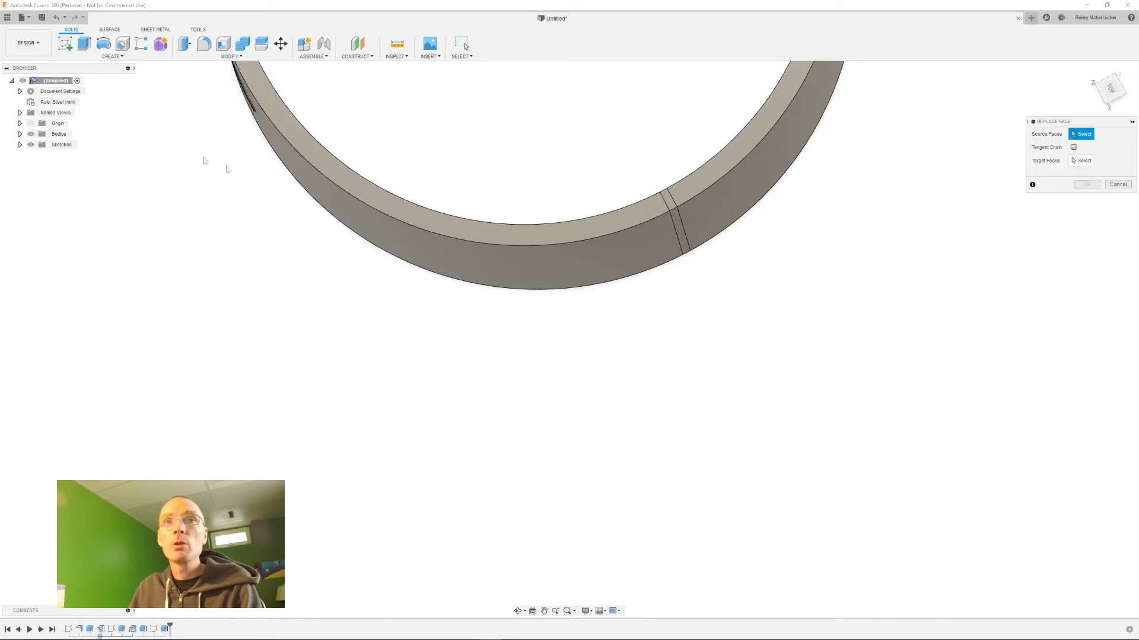
middle_click_drag(688, 237, 655, 163, "shift")
scroll(653, 156, "up", 2)
left_click(656, 155)
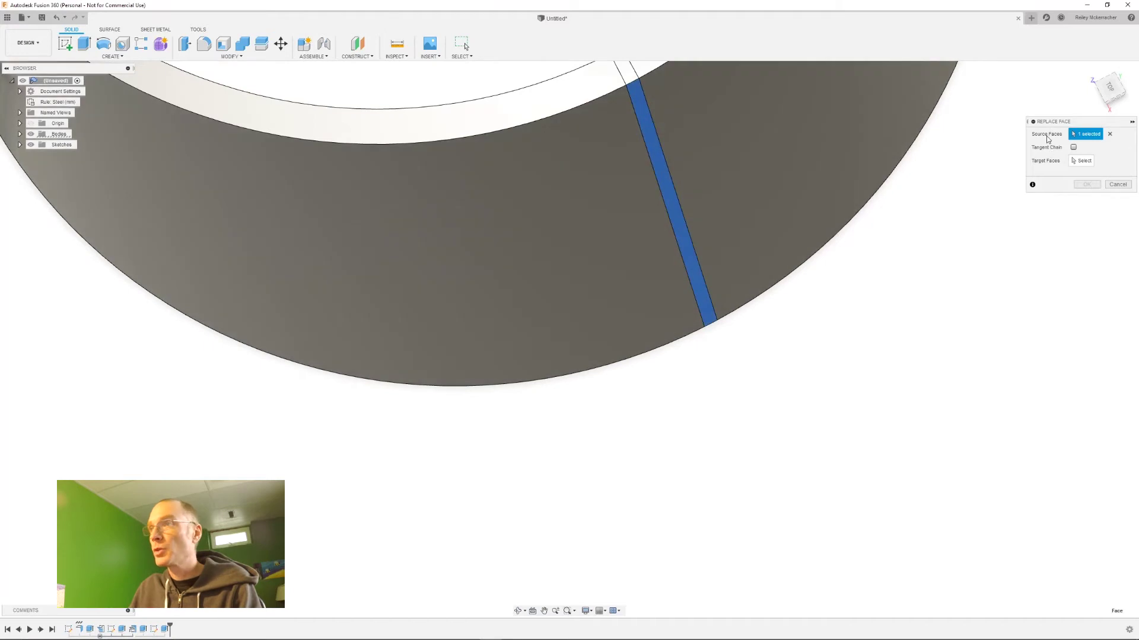
left_click(1080, 161)
left_click(803, 146)
left_click(1086, 184)
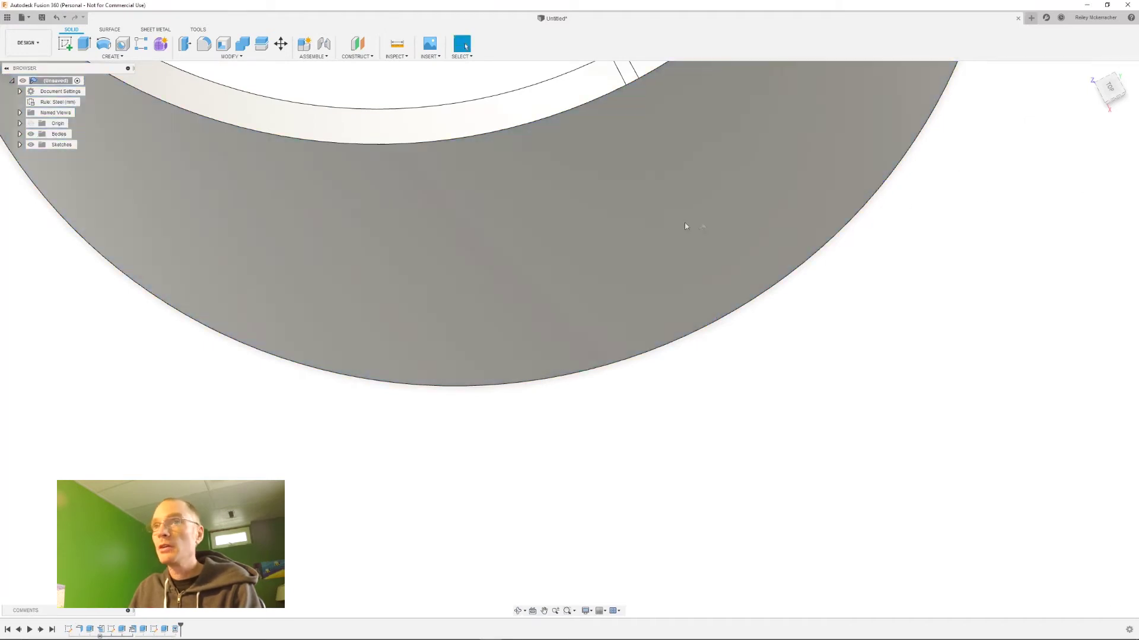
Use Replace Face to merge the filled slit's small end face into the surrounding rim face.
scroll(644, 201, "down", 4)
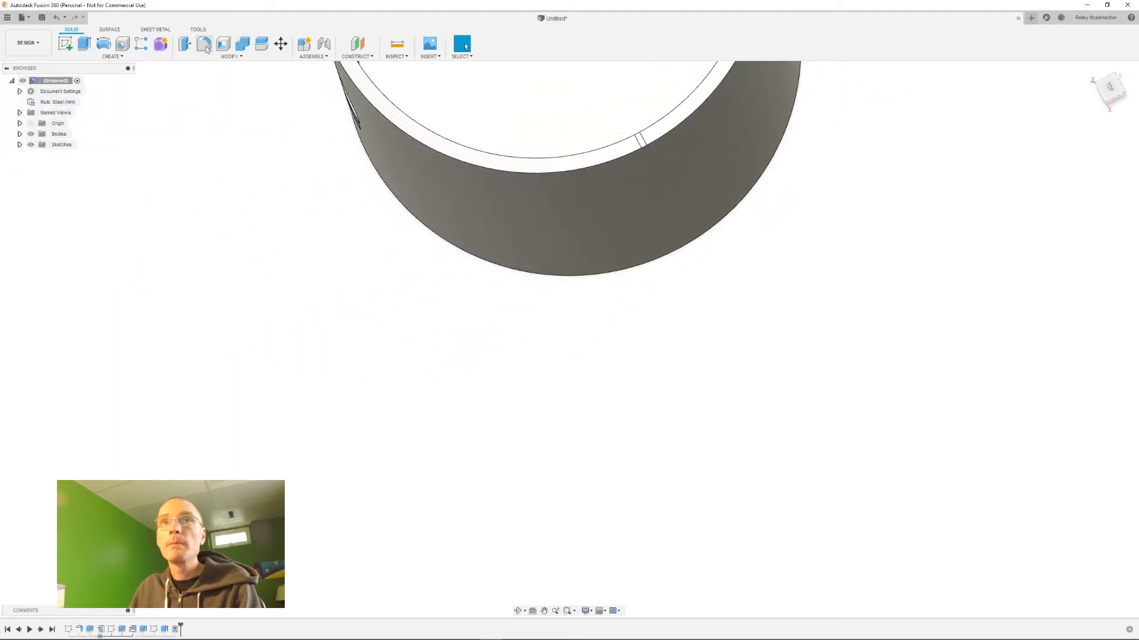
scroll(639, 141, "up", 5)
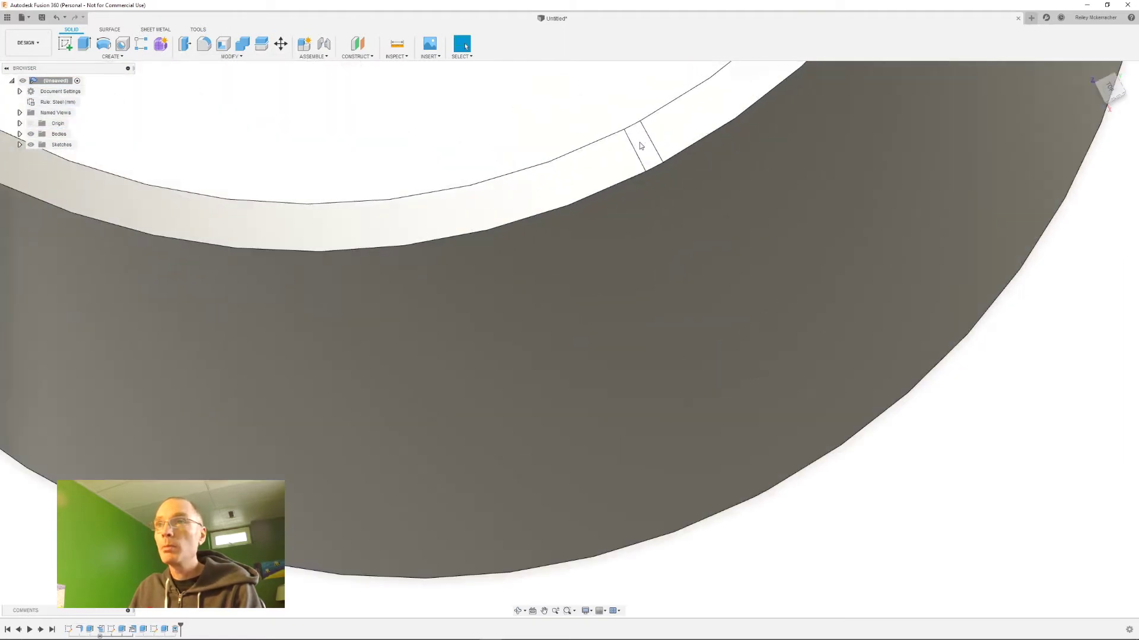
left_click(646, 157)
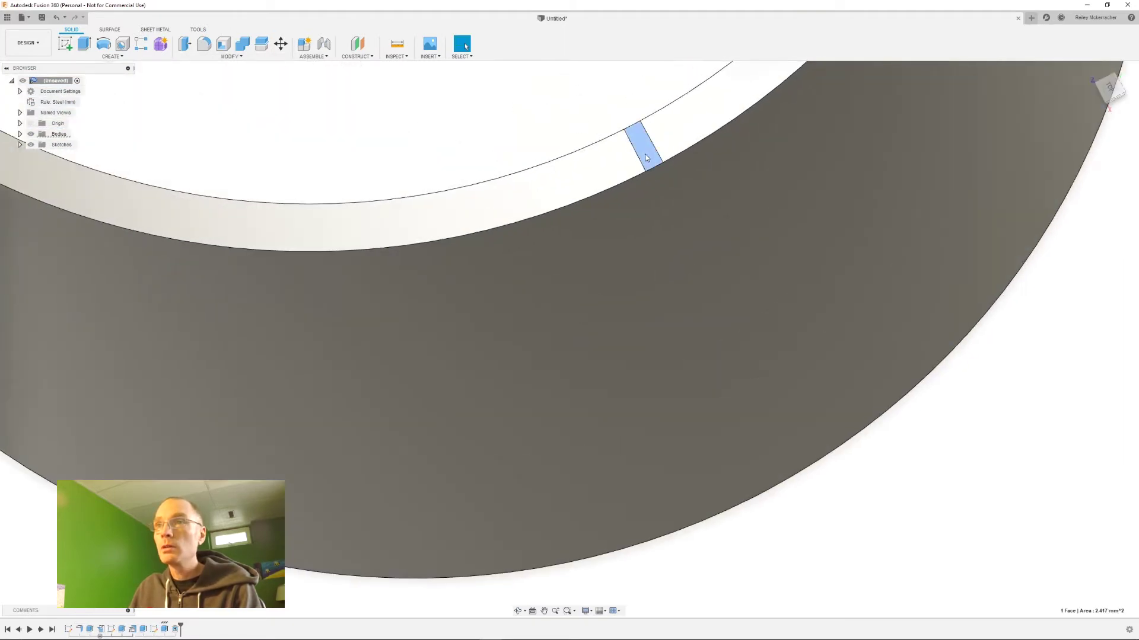
left_click(231, 56)
left_click(220, 153)
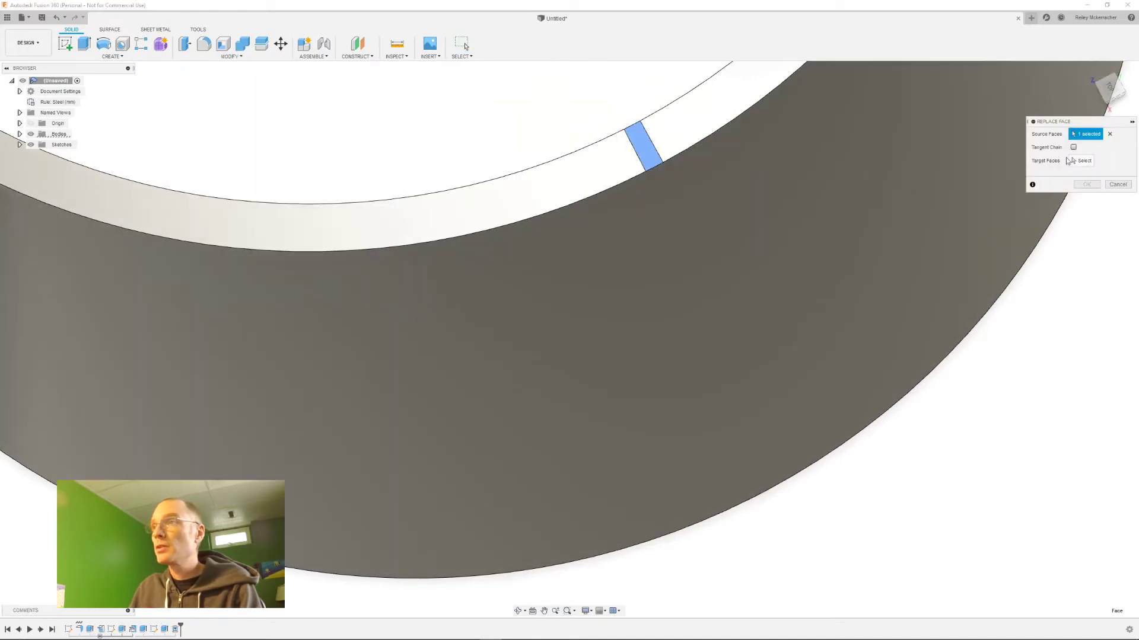
left_click(1069, 161)
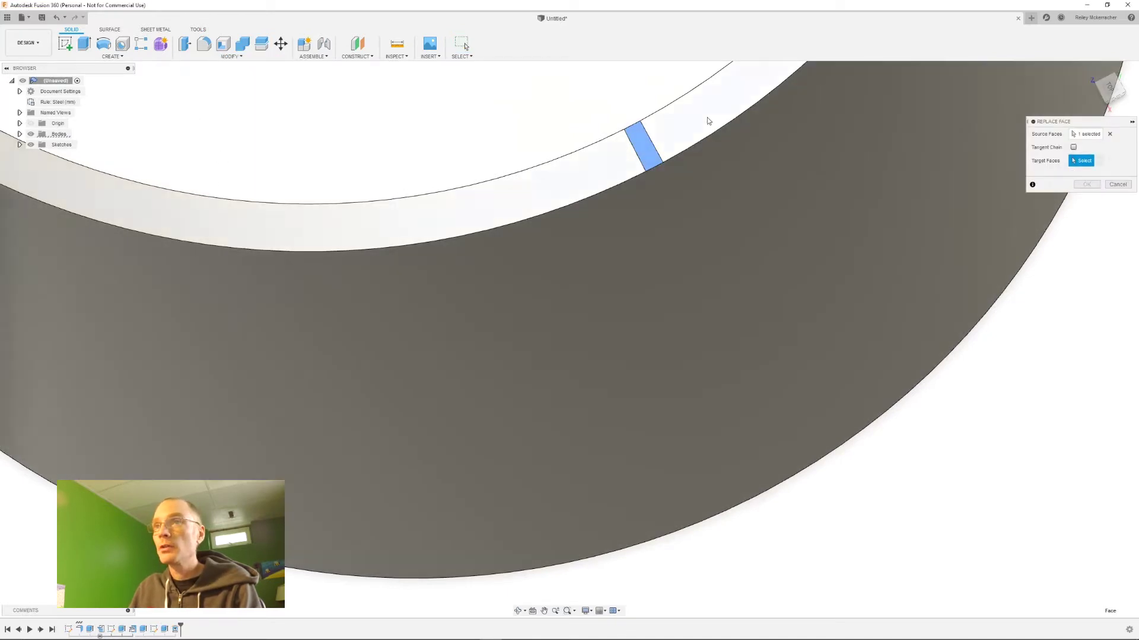
left_click(706, 118)
left_click(1086, 185)
Show Sketch1 and start a new line sketch on the cylinder's top rim, viewed from the top.
scroll(619, 293, "down", 10)
scroll(620, 295, "down", 2)
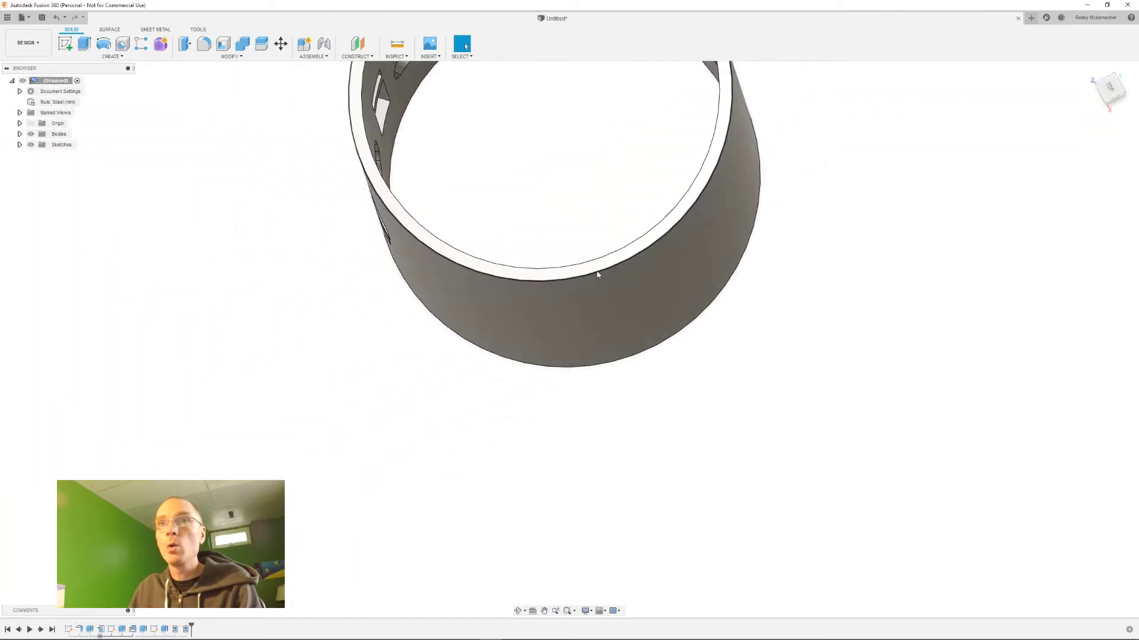
left_click(19, 145)
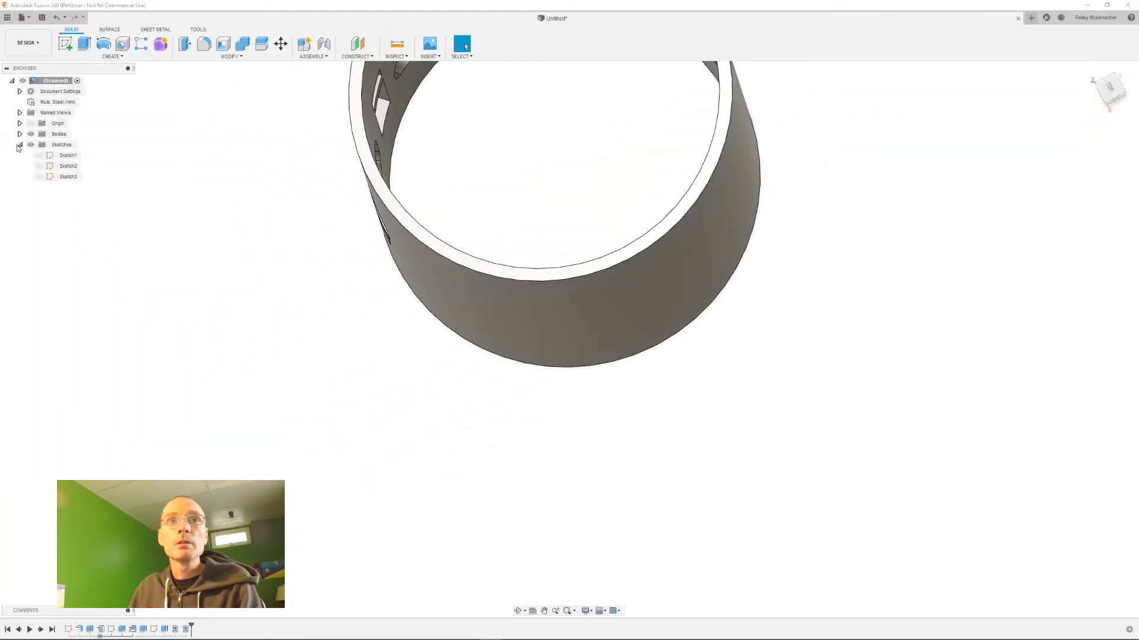
left_click(38, 155)
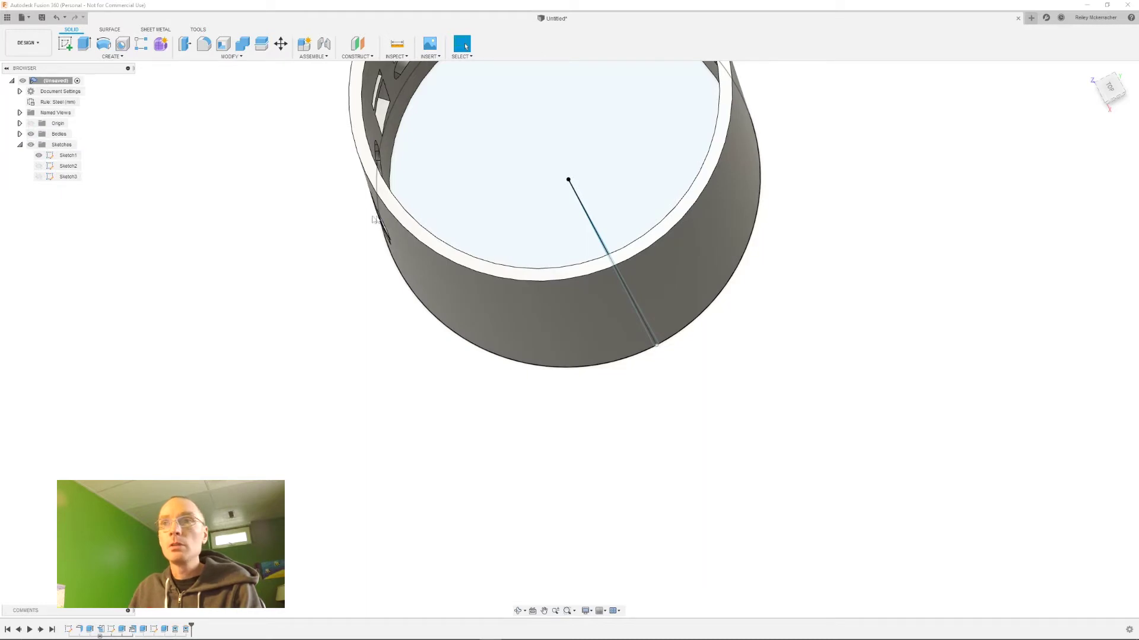
left_click(1110, 90)
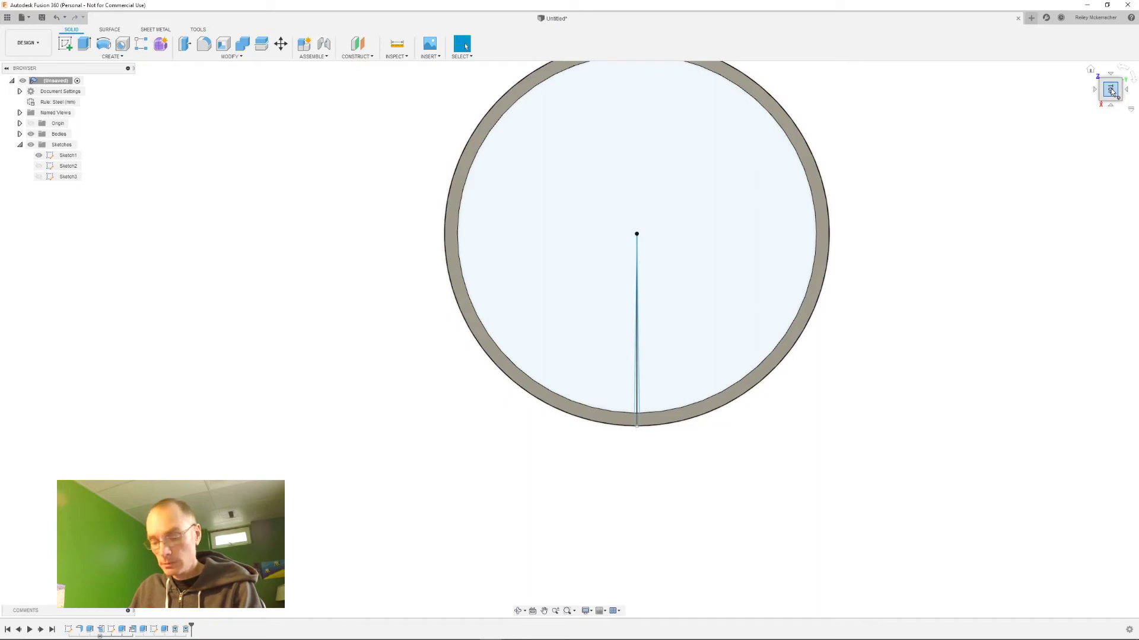
scroll(699, 361, "up", 3)
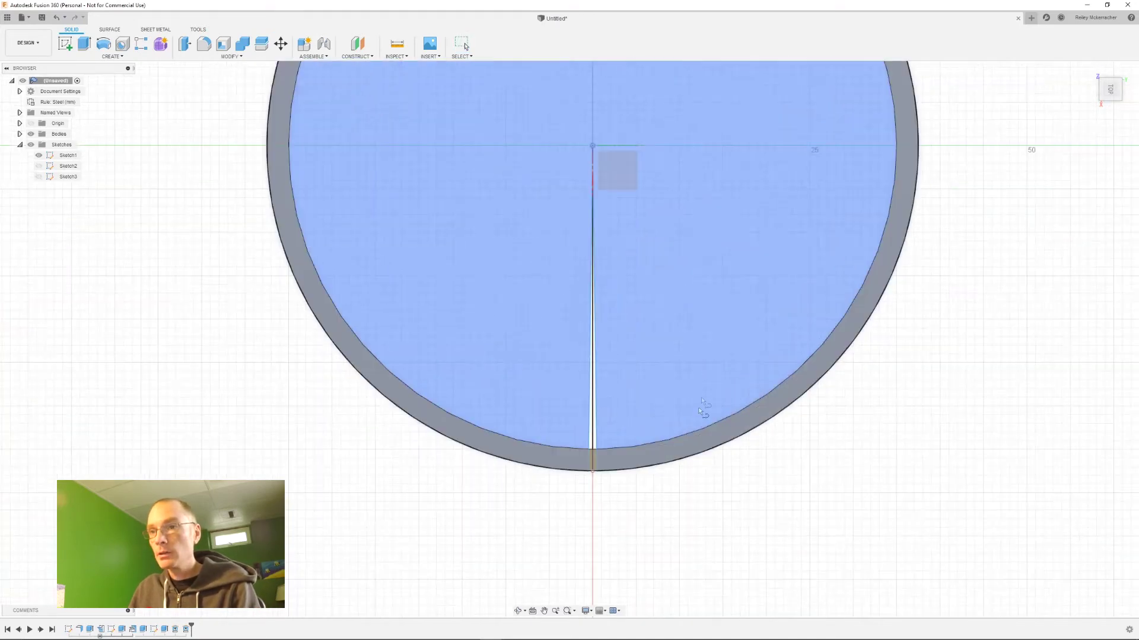
left_click(697, 445)
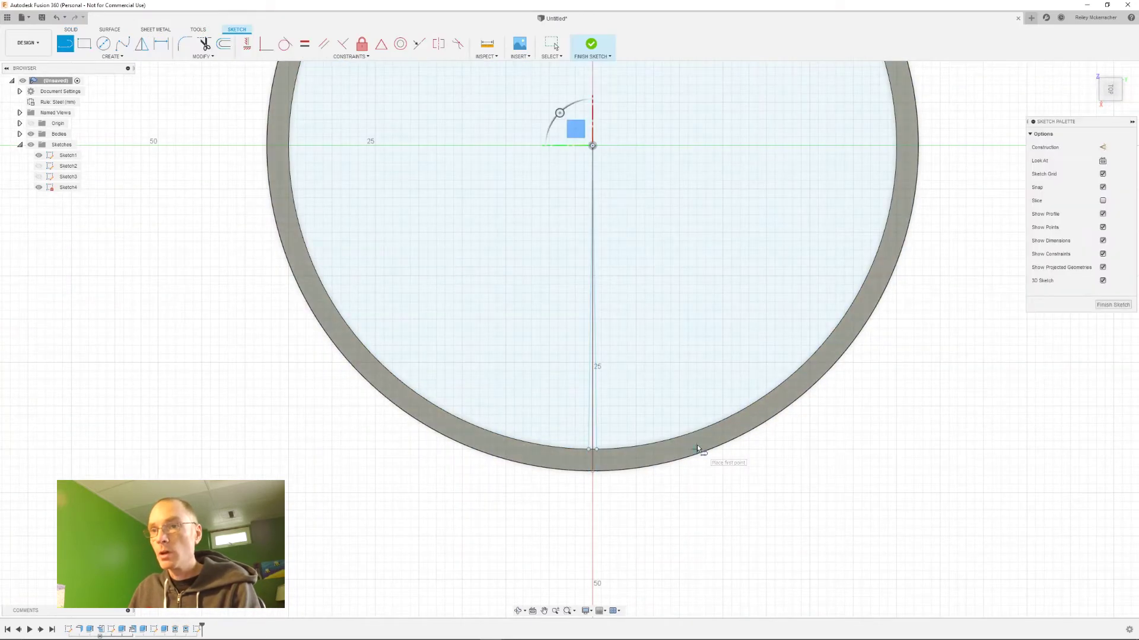
Draw a line from the origin through the closed slit to the outer edge, and continue it 26 mm straight outward.
left_click(593, 145)
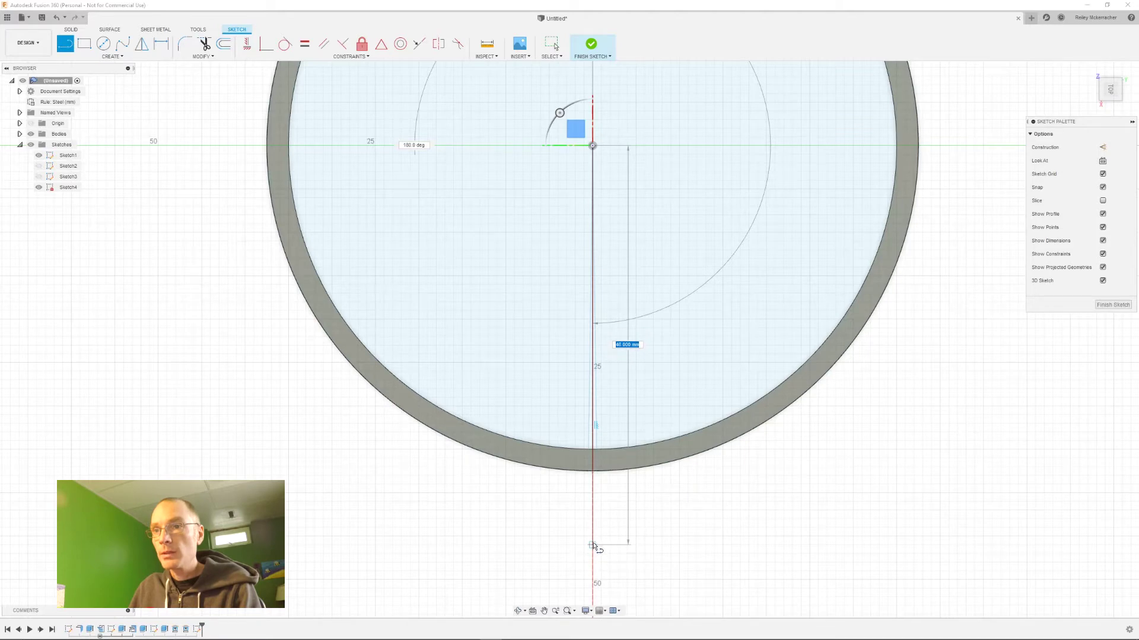
double_click(594, 473)
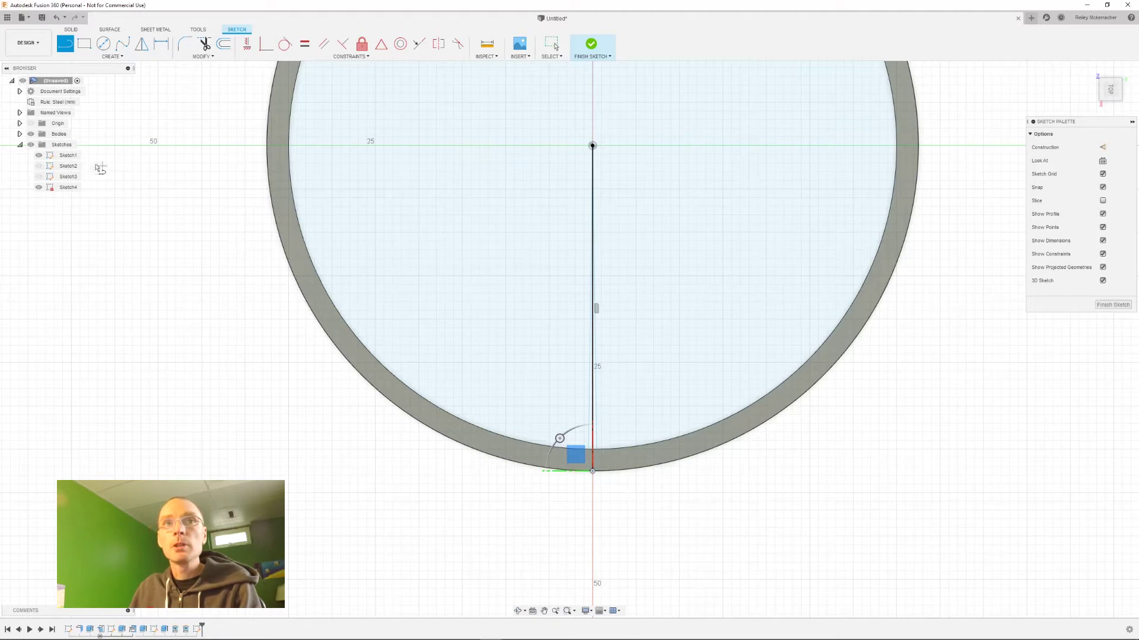
left_click(40, 157)
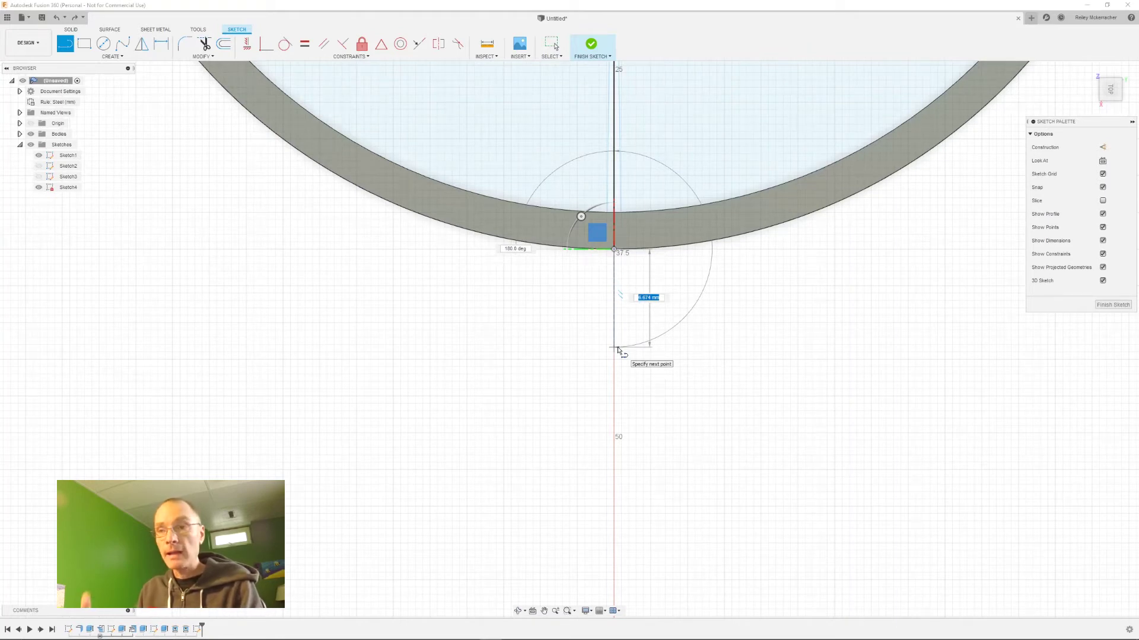
type("26")
key("Tab")
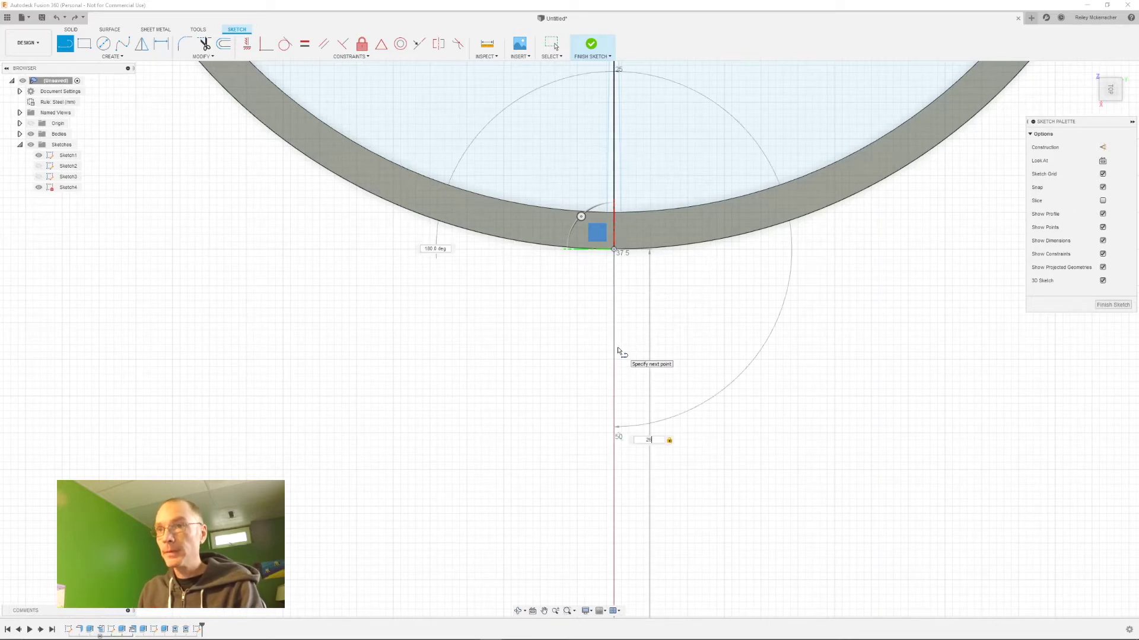
key("Return")
key("Escape")
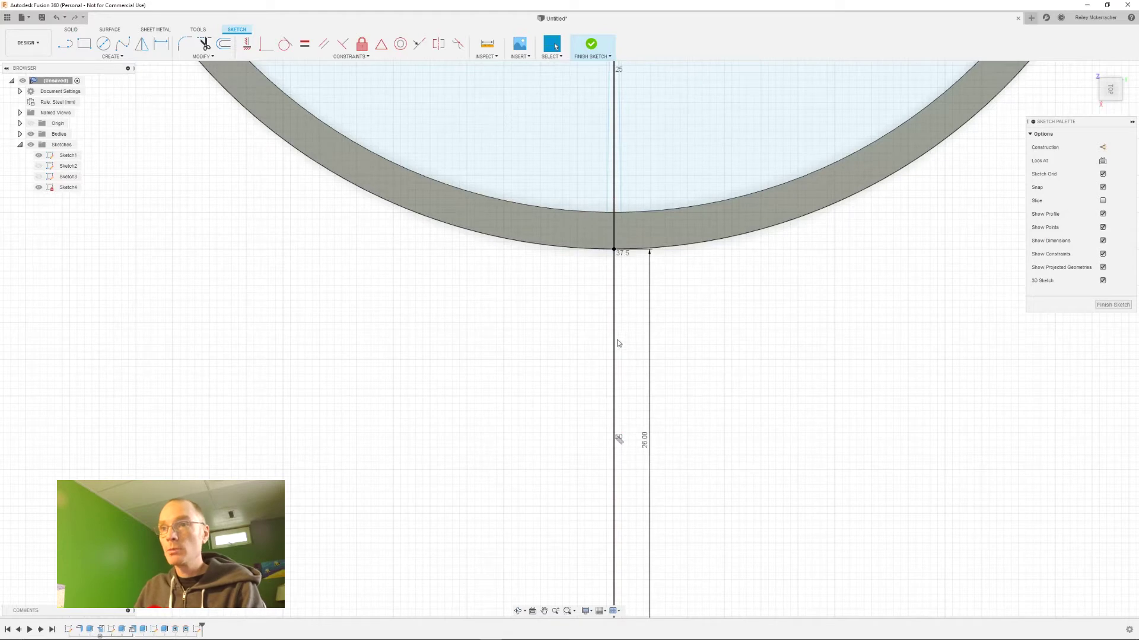
Draw a 20 mm line at right angles from the outer end of the 26 mm line.
scroll(602, 465, "up", 3)
scroll(598, 461, "down", 2)
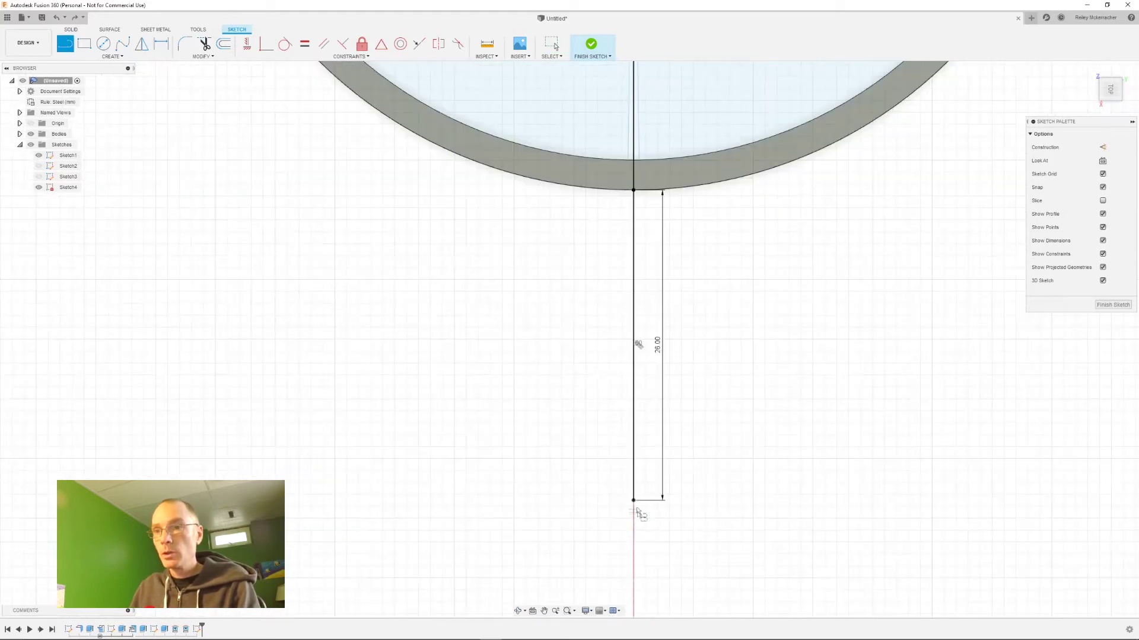
left_click(635, 500)
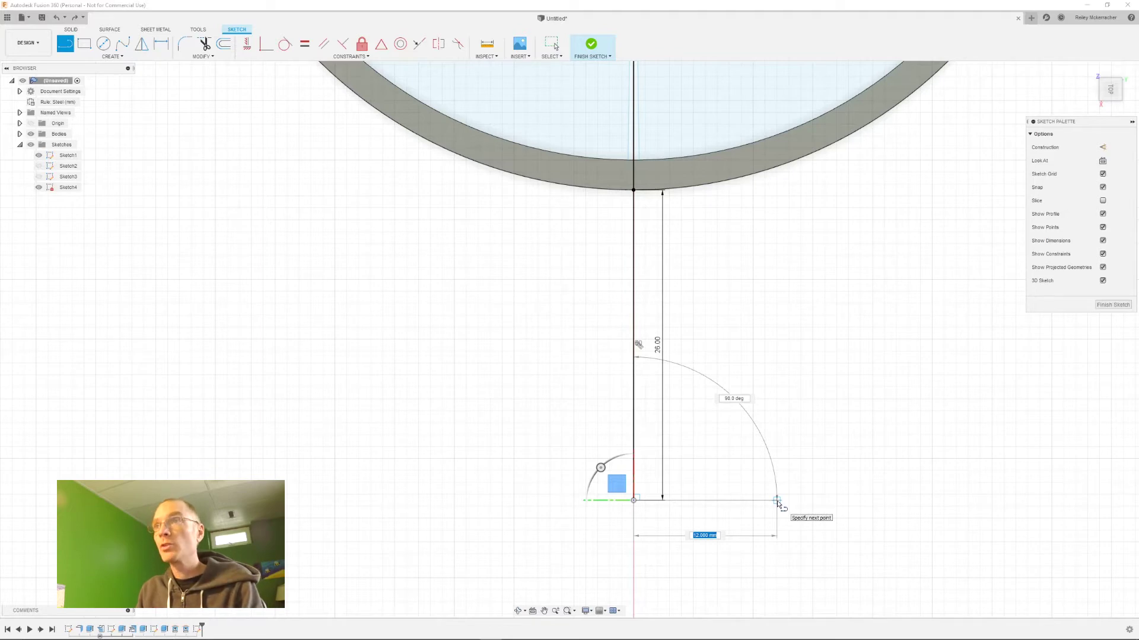
type("20")
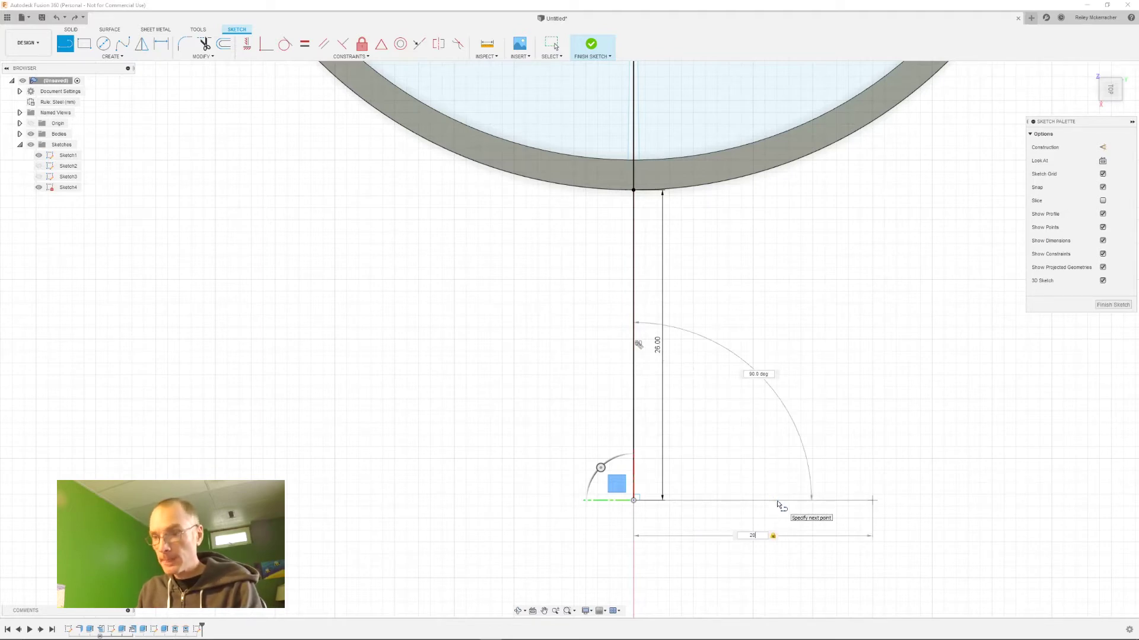
key("Return")
key("Escape")
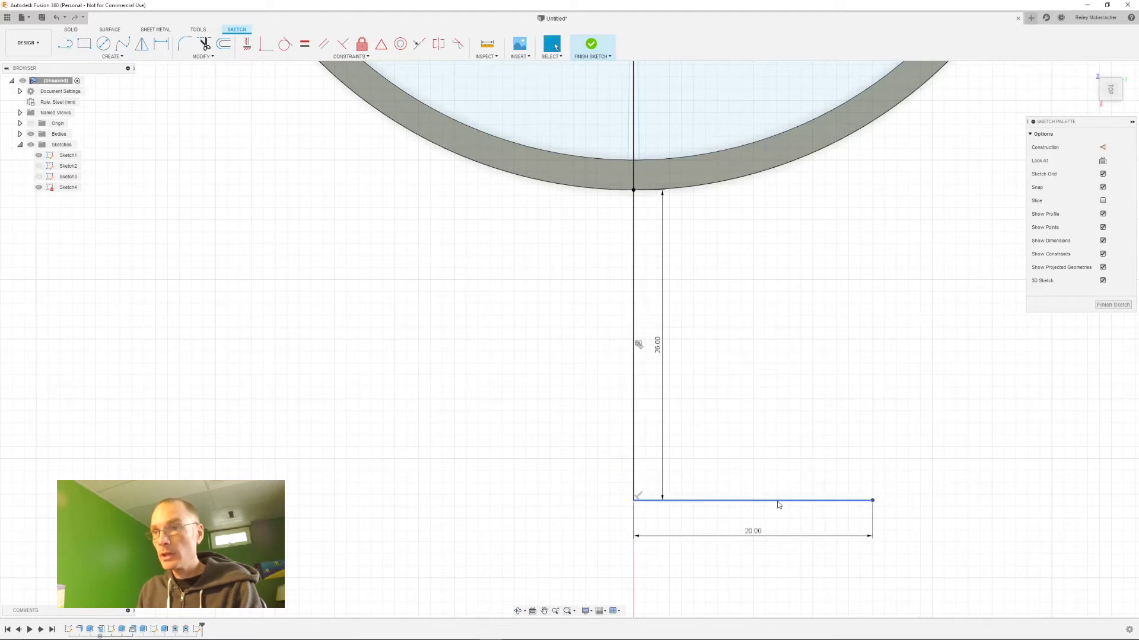
Draw a 40 × 5 mm rectangle from the free end of the 20 mm line, extending across the centreline and towards the cylinder.
key("r")
left_click(872, 500)
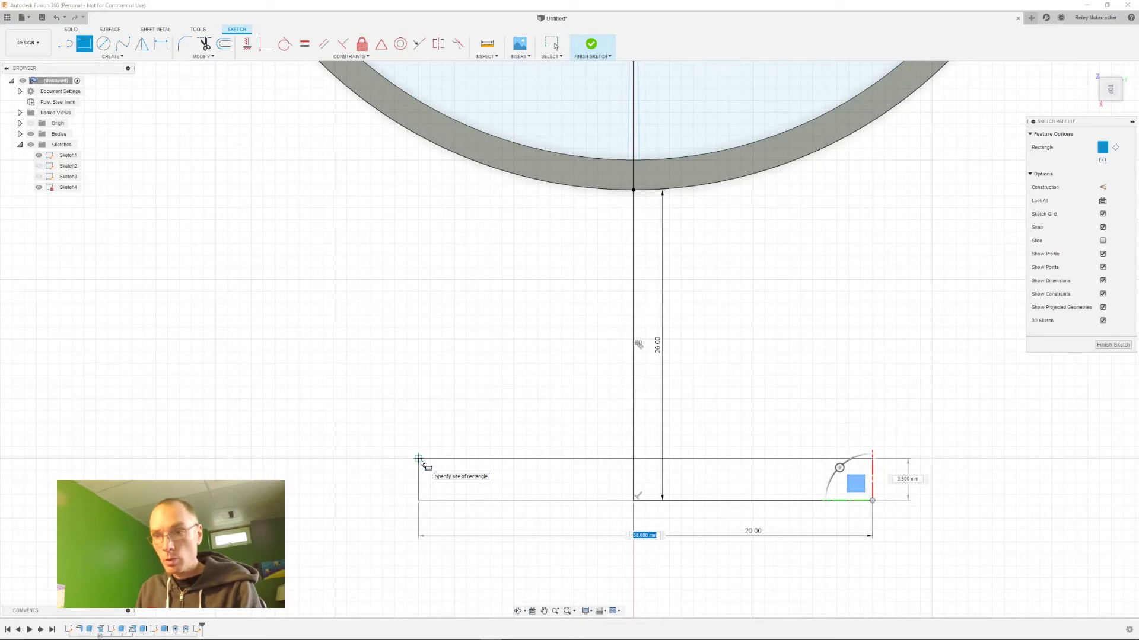
type("40")
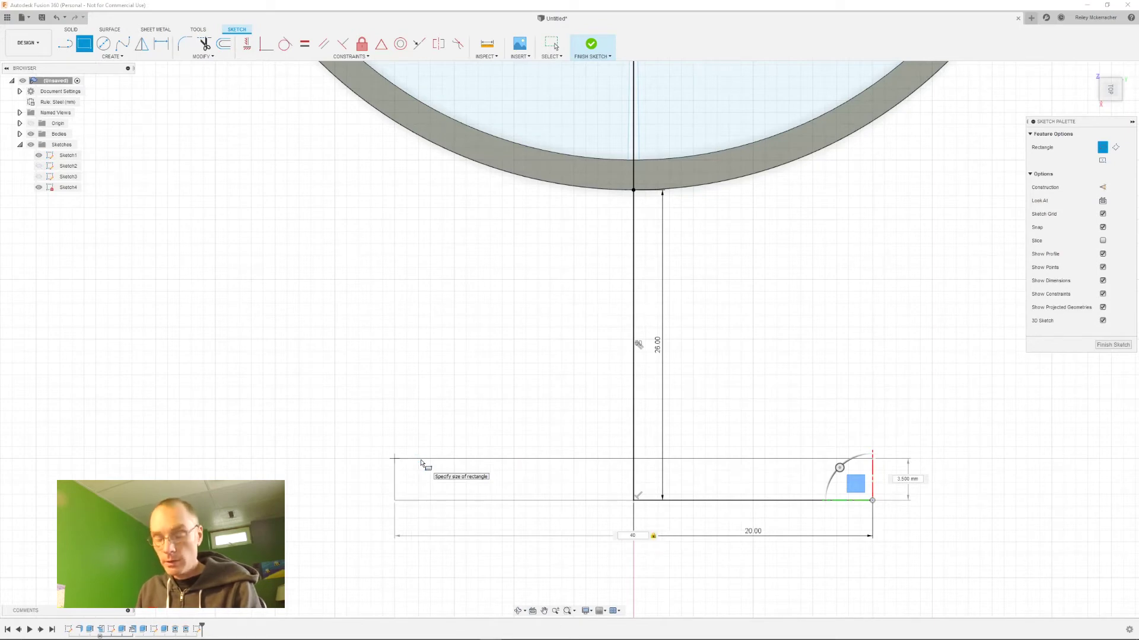
key("Tab")
type("5")
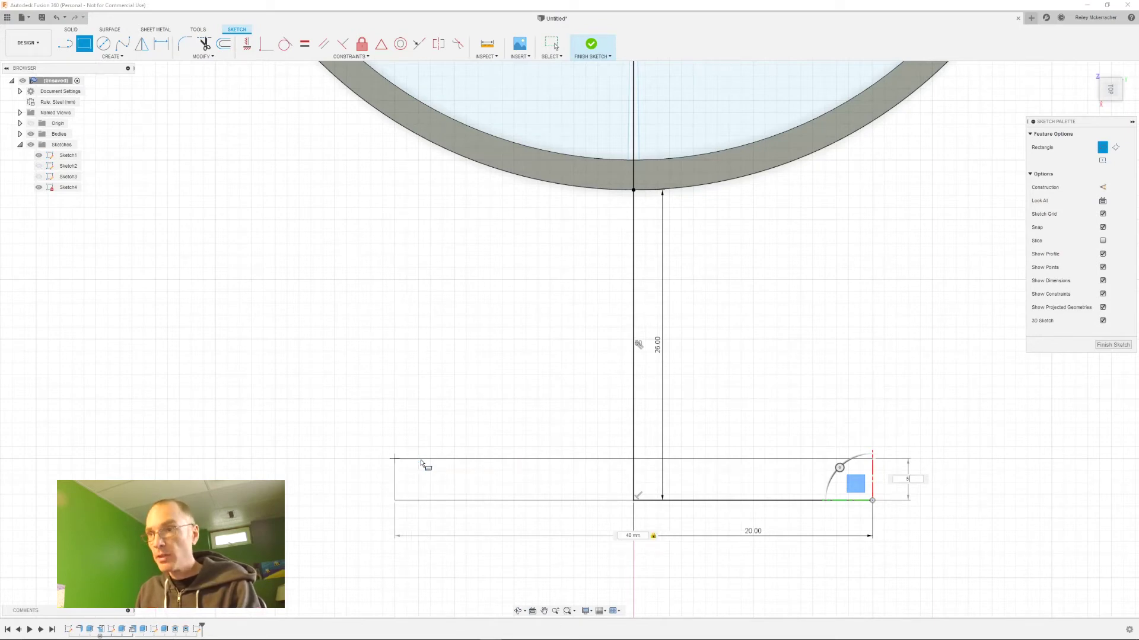
key("Return")
key("Escape")
Draw a 20 mm line perpendicular to the centreline from its intersection with the cylinder's outer edge, on the 20 mm base line's side.
key("l")
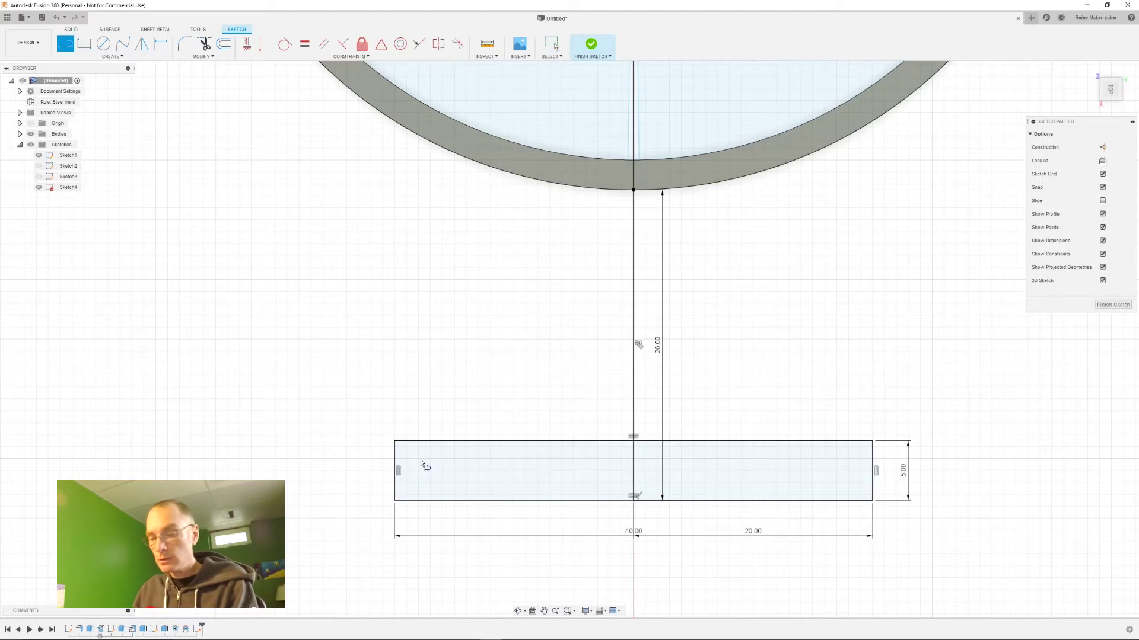
left_click(632, 190)
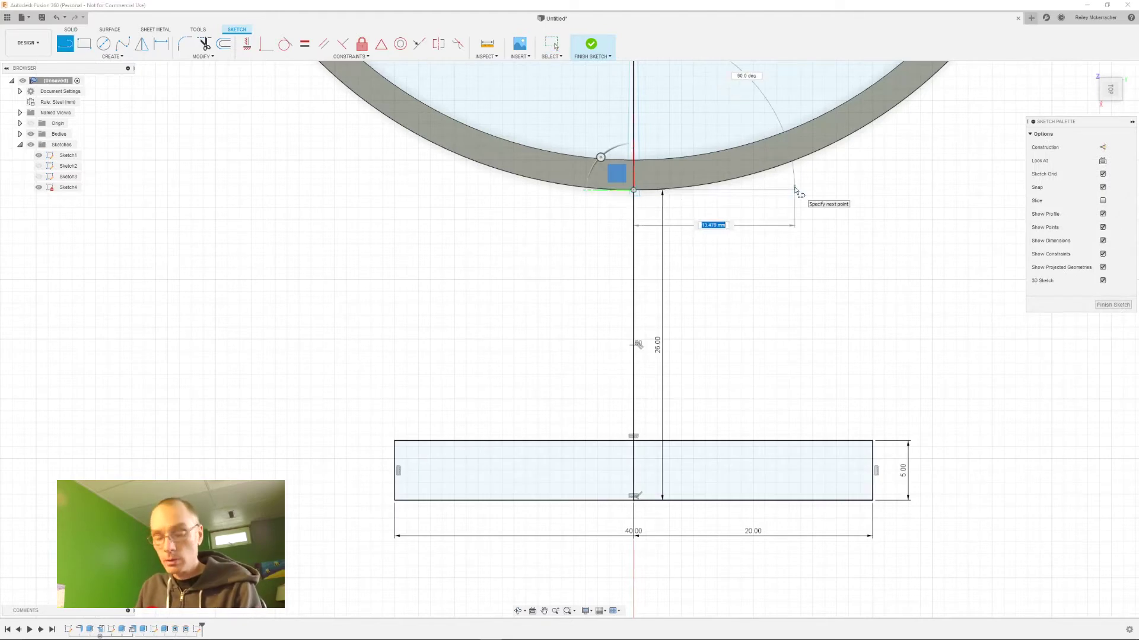
type("20")
key("Tab")
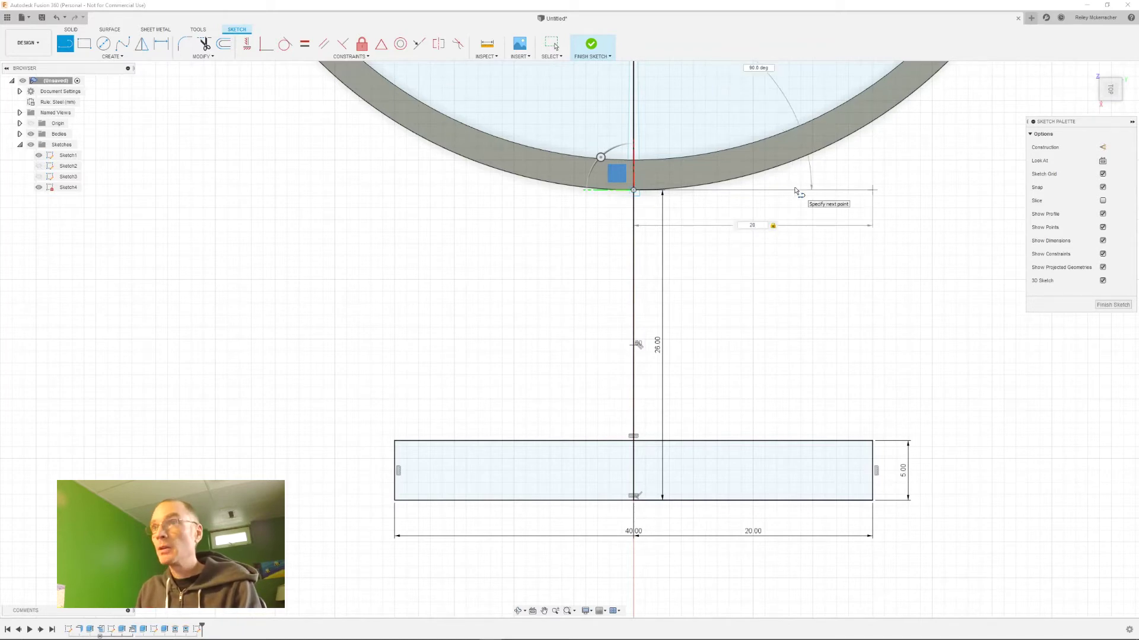
key("Return")
key("Escape")
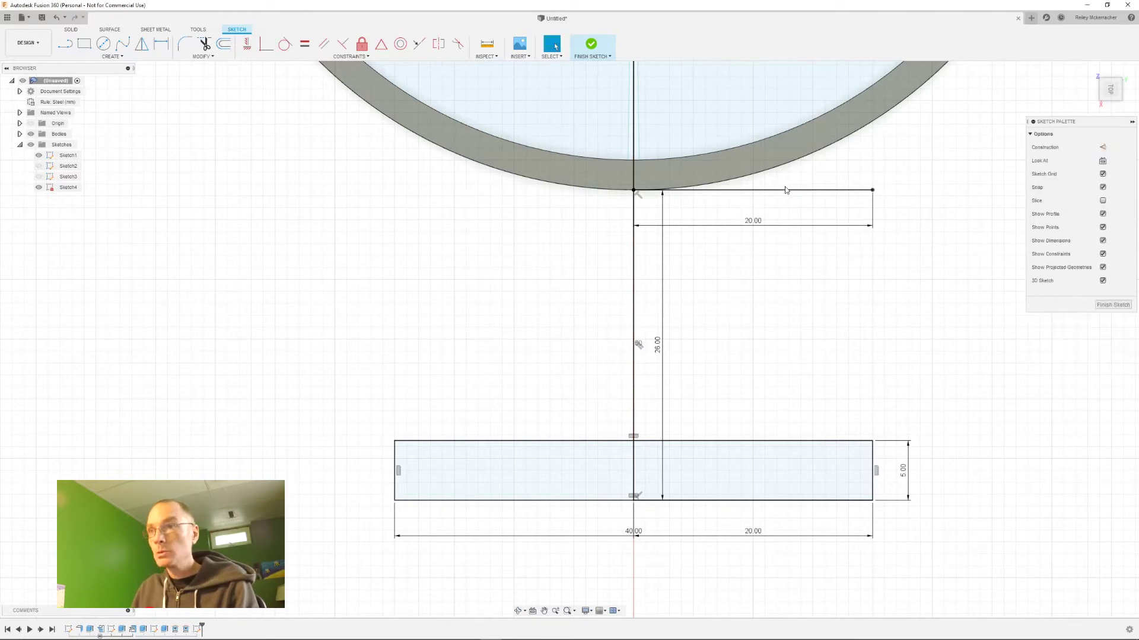
Draw a matching 20 mm line at 90 degrees from the same outer-edge point in the opposite direction.
key("l")
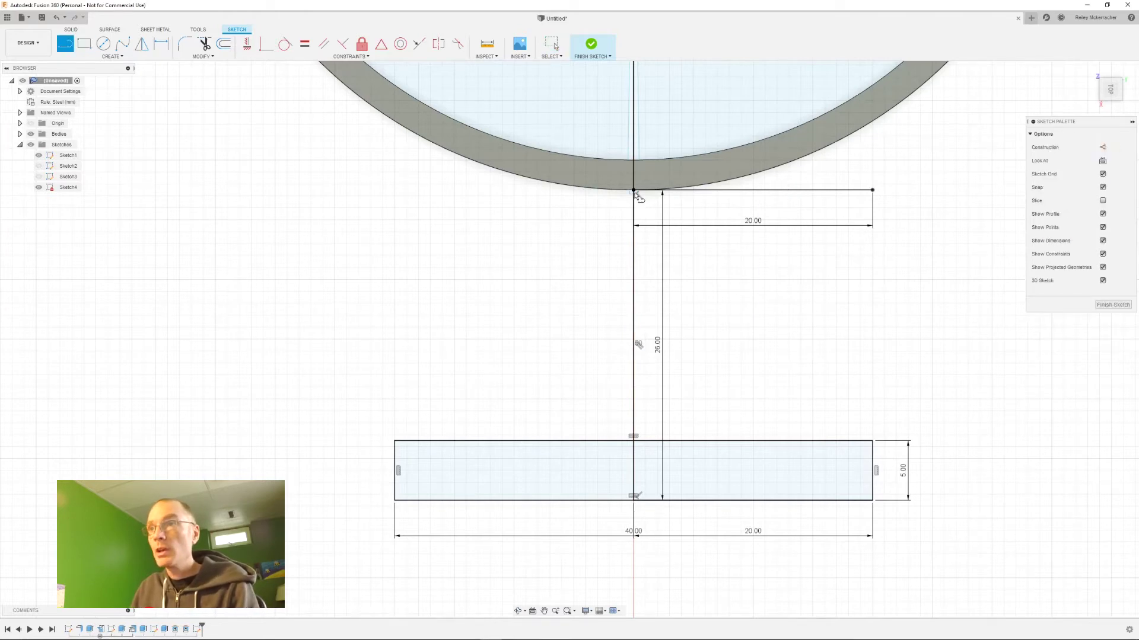
left_click(633, 191)
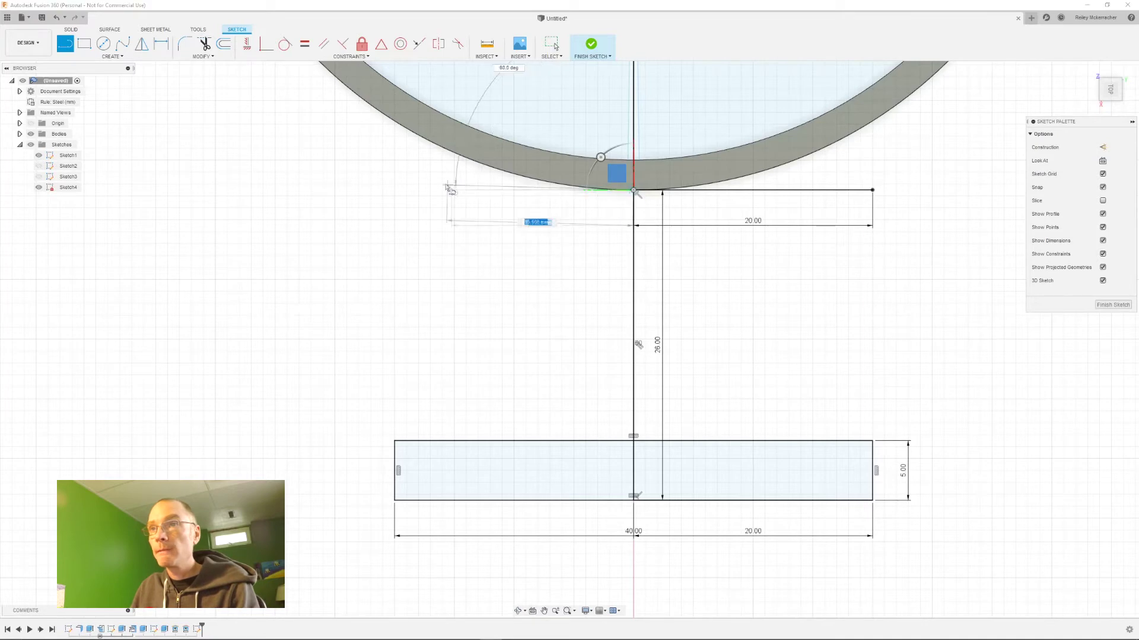
type("20")
key("Tab")
key("Tab")
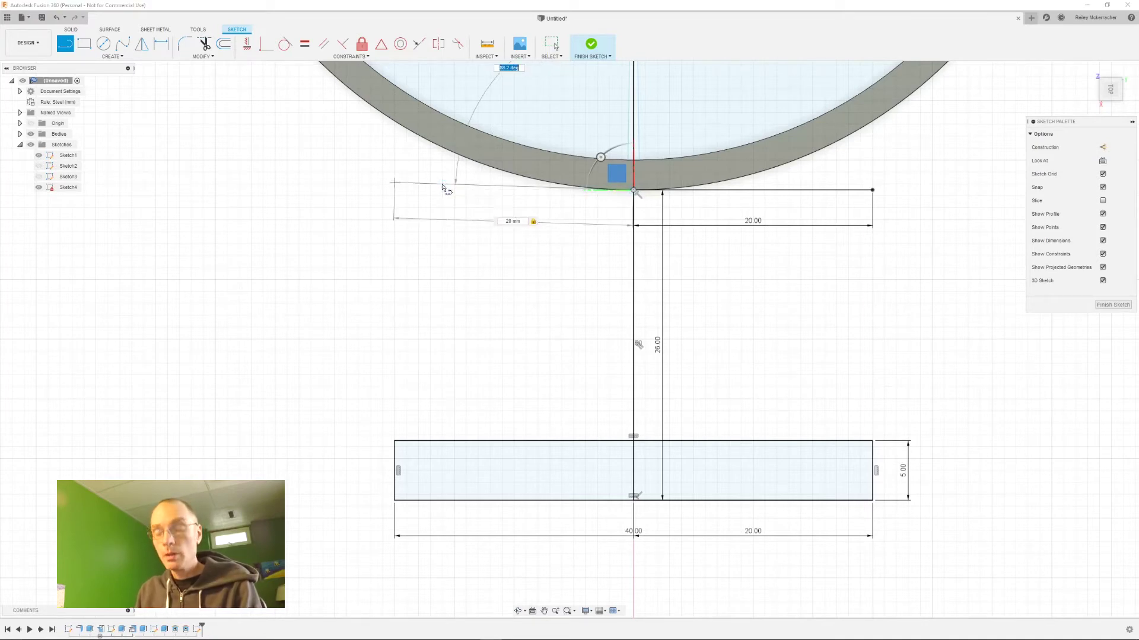
type("90")
key("Return")
key("Escape")
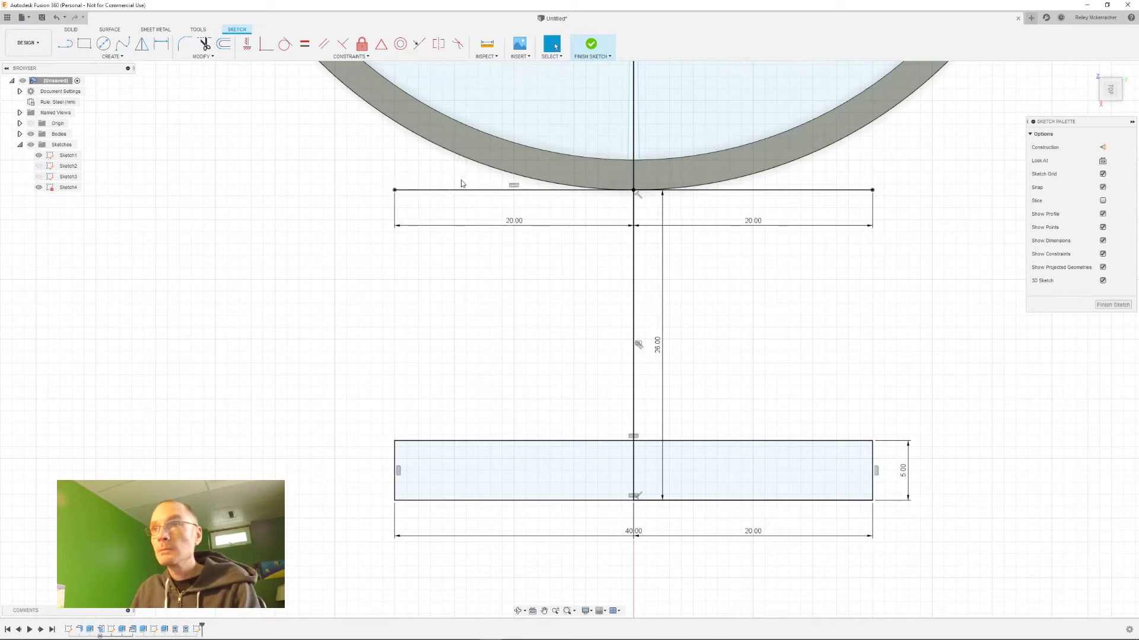
left_click(829, 191)
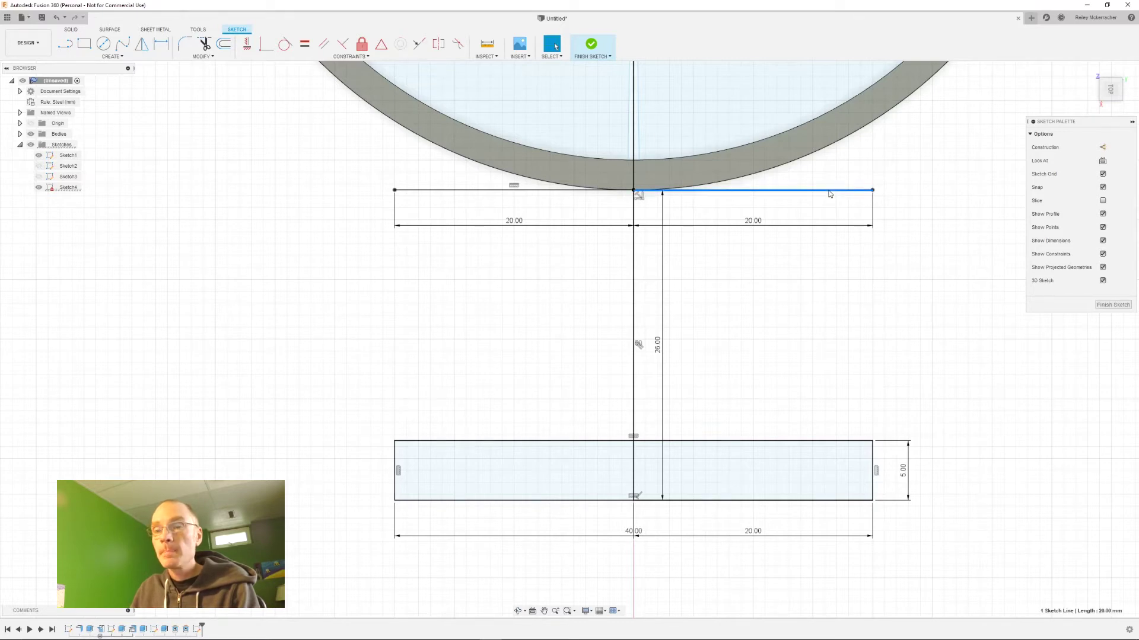
Connect both inner corners of the rectangle to the ends of the two 20 mm lines at the cylinder wall.
key("l")
left_click(395, 441)
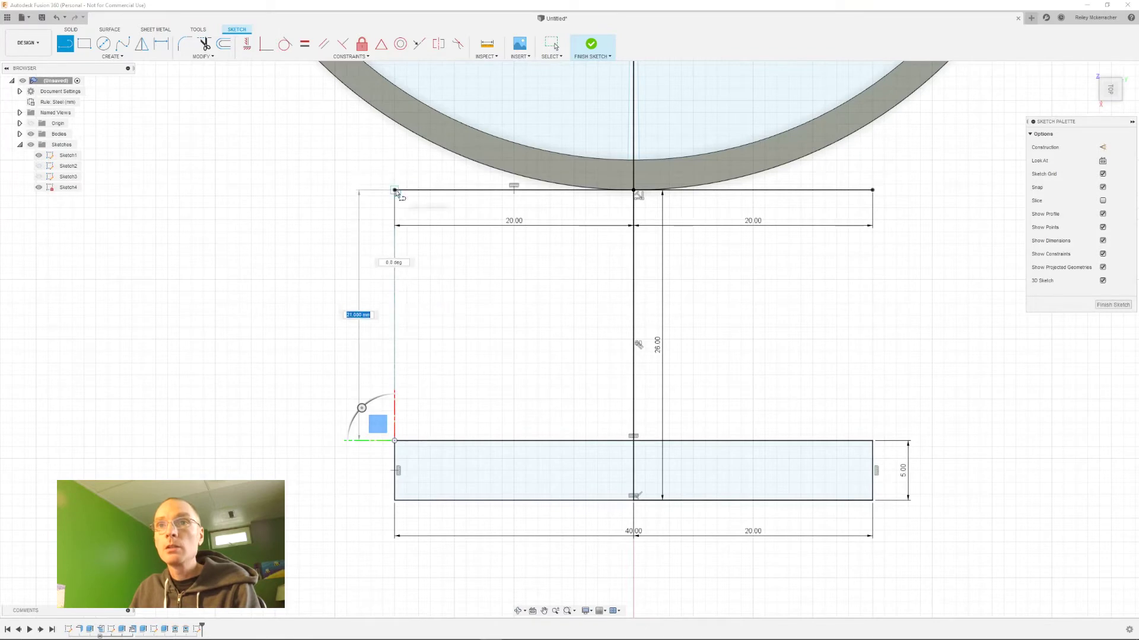
left_click(394, 190)
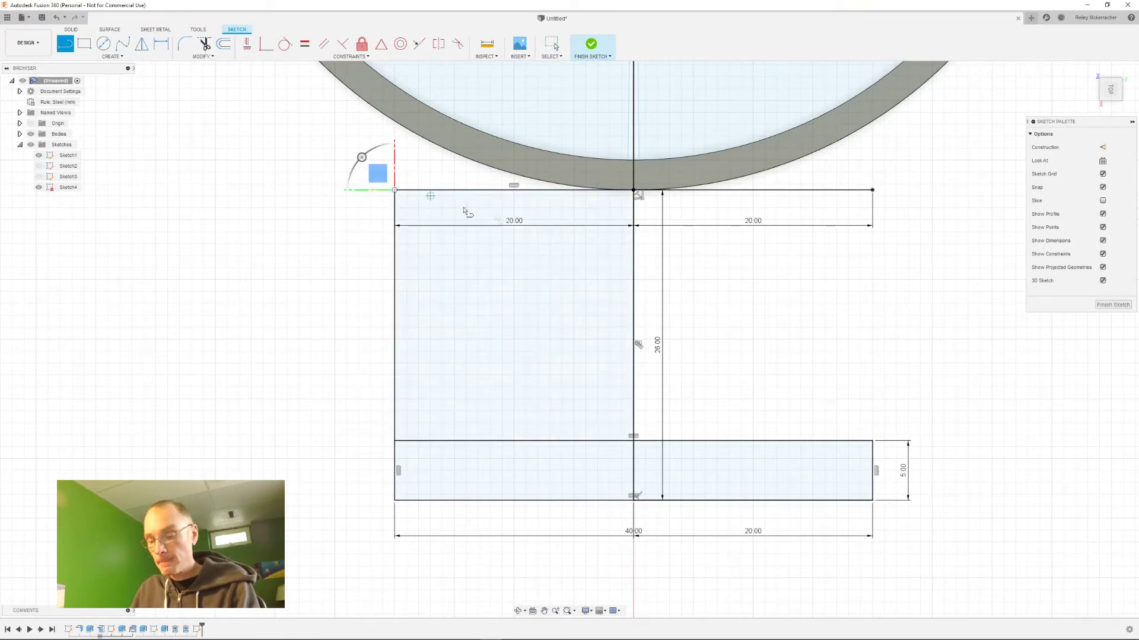
left_click(871, 441)
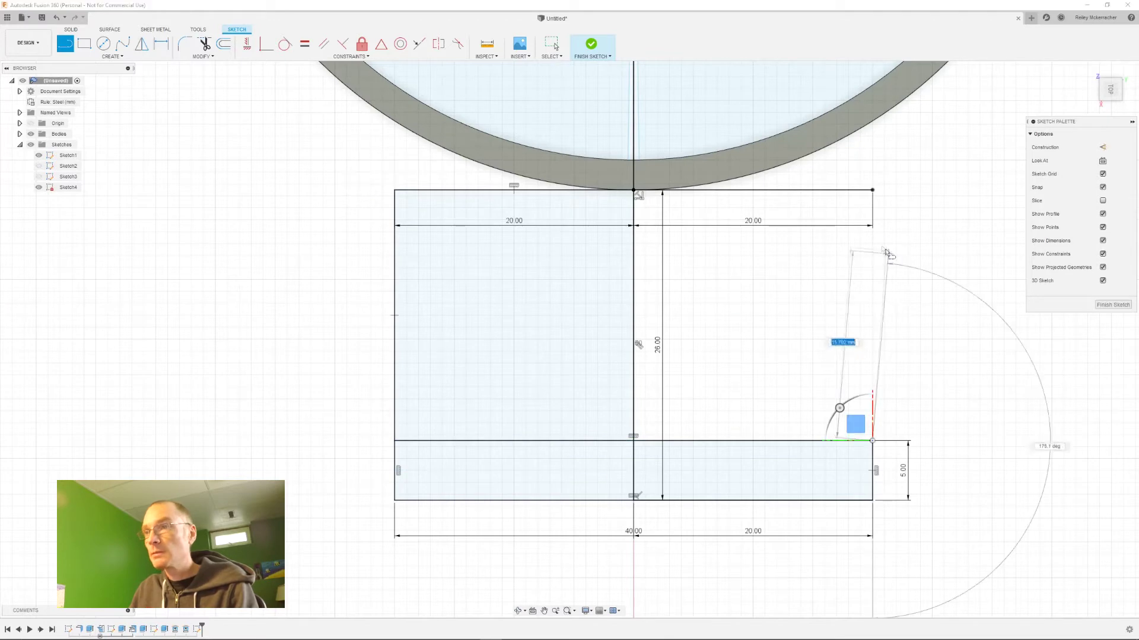
left_click(872, 190)
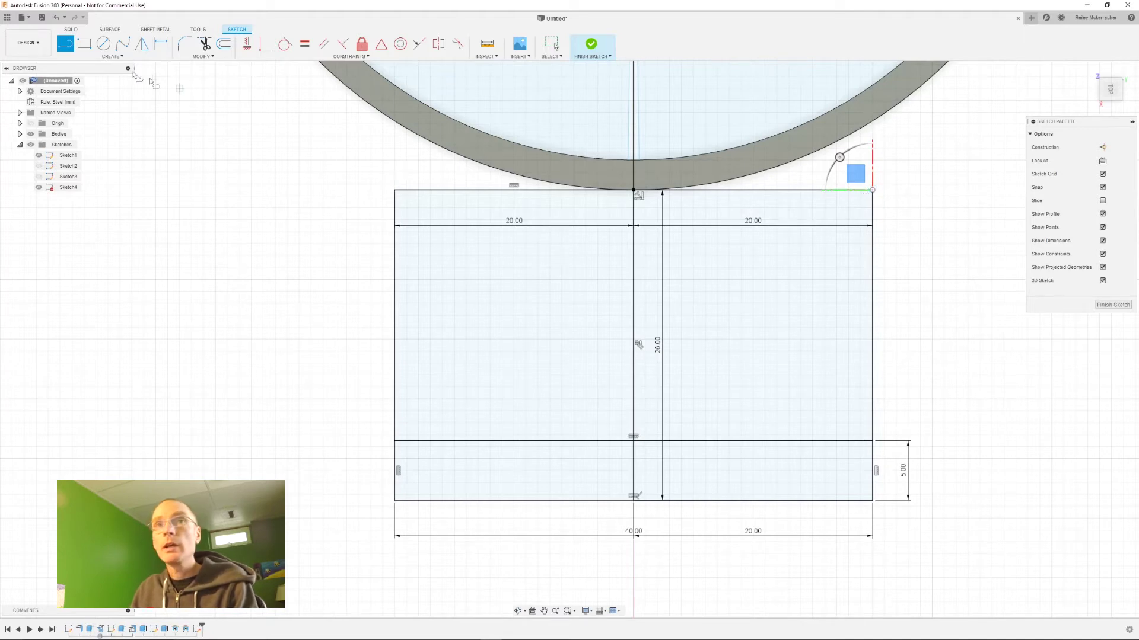
Extend both side lines up to the cylinder's outer edge.
left_click(115, 57)
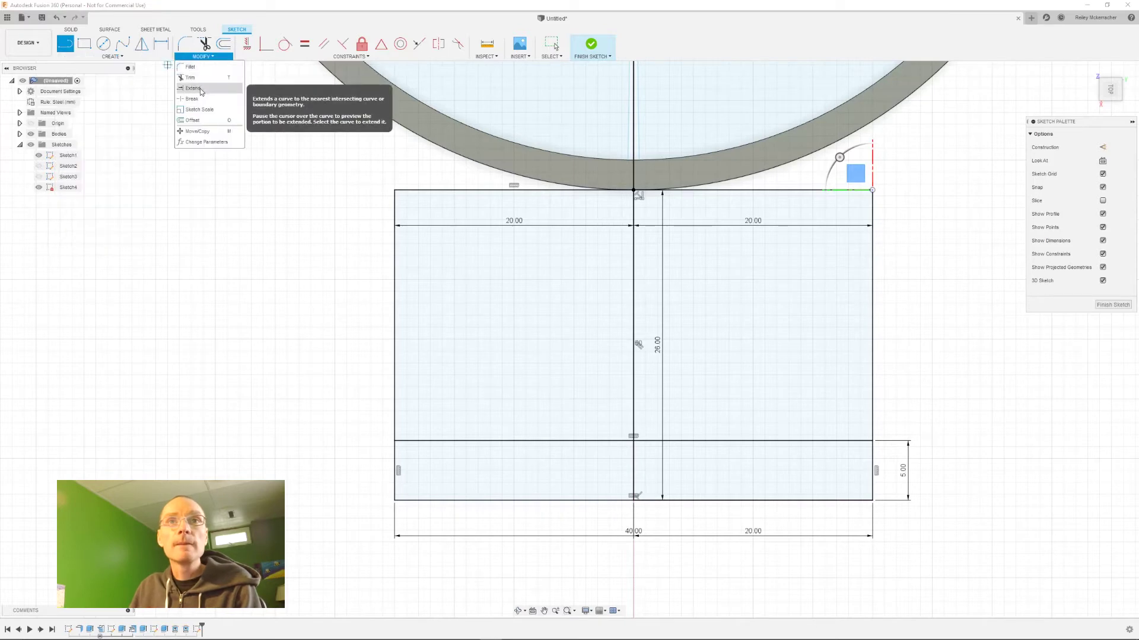
left_click(323, 166)
left_click(394, 215)
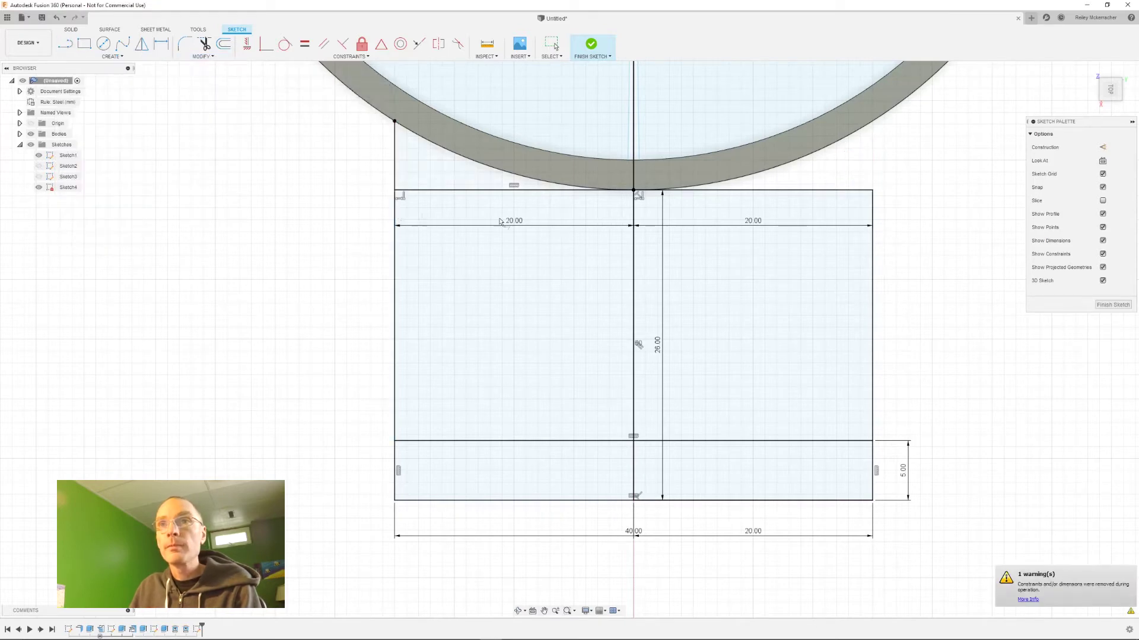
left_click(873, 213)
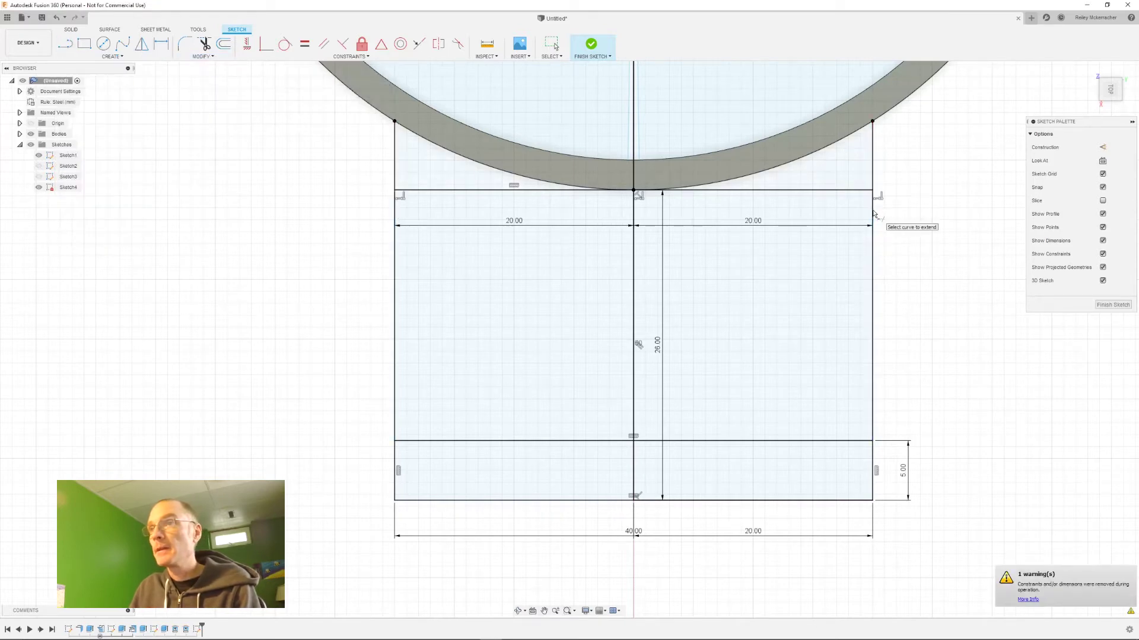
key("Escape")
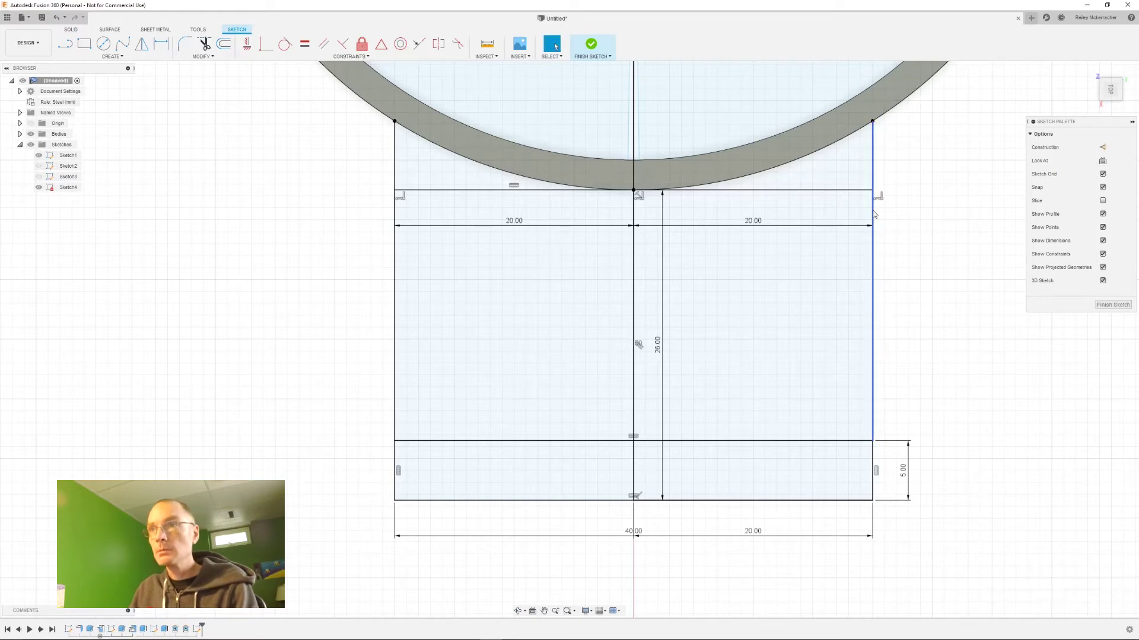
Extrude the two corner profiles beside the cylinder and both halves of the 5 mm rectangle by -45 mm, joined to the body.
left_click(835, 281)
left_click(875, 233)
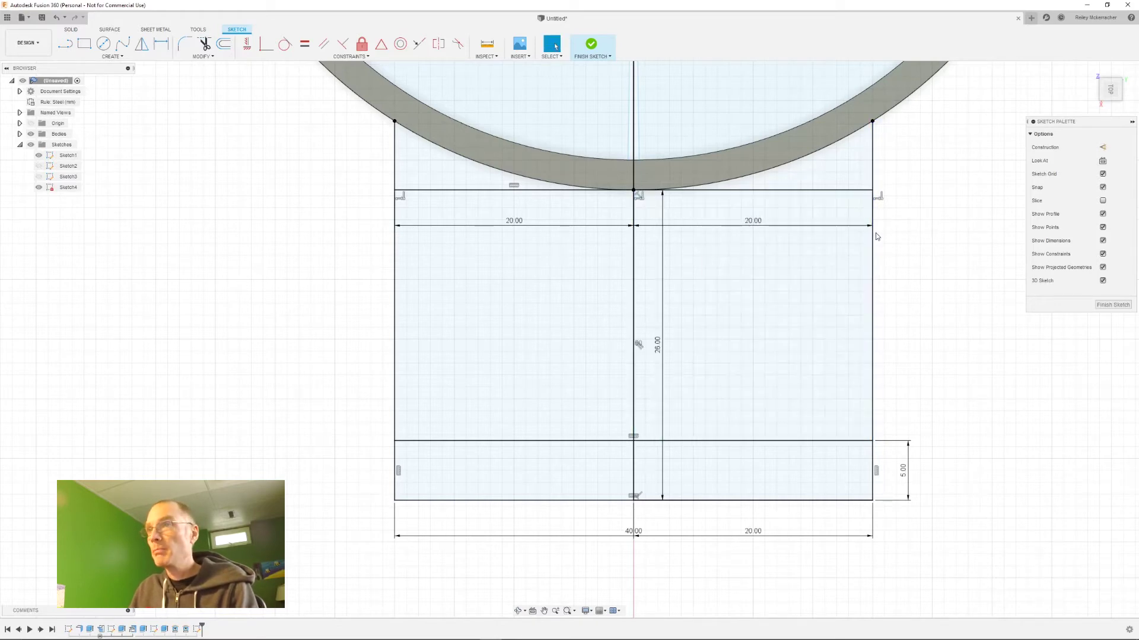
left_click(852, 176)
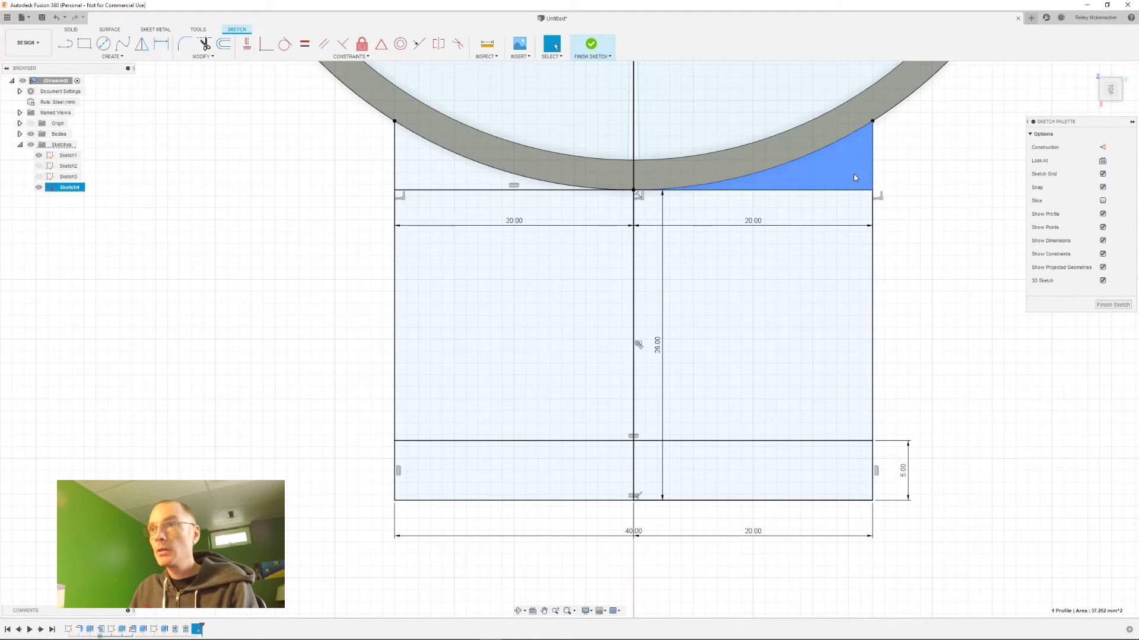
left_click(437, 179, "shift")
left_click(539, 478, "shift")
left_click(749, 468, "shift")
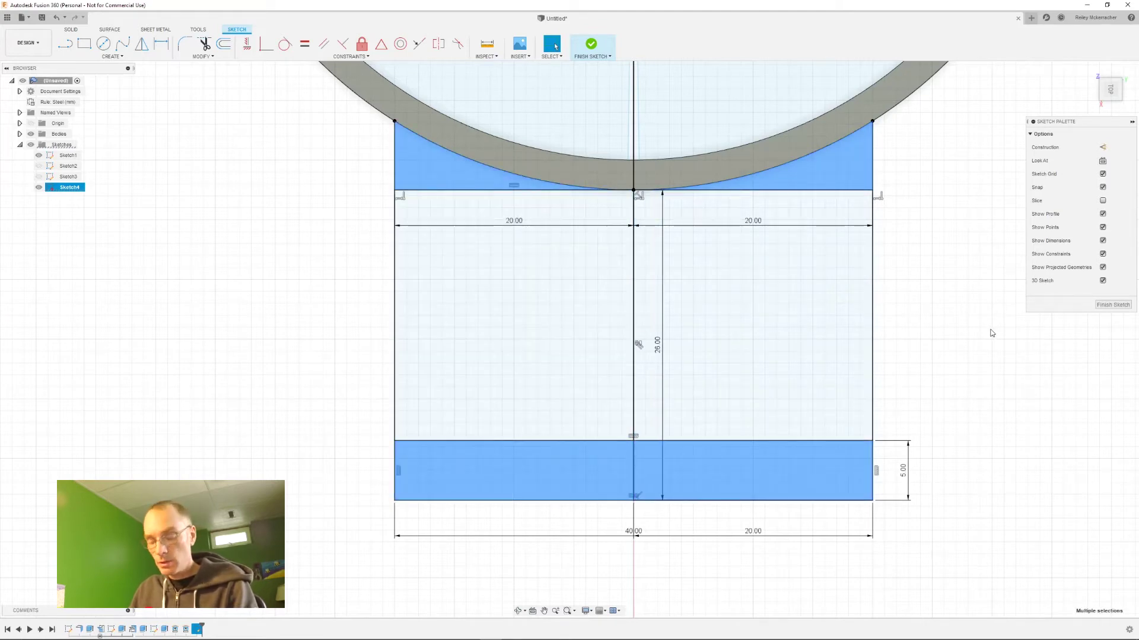
key("e")
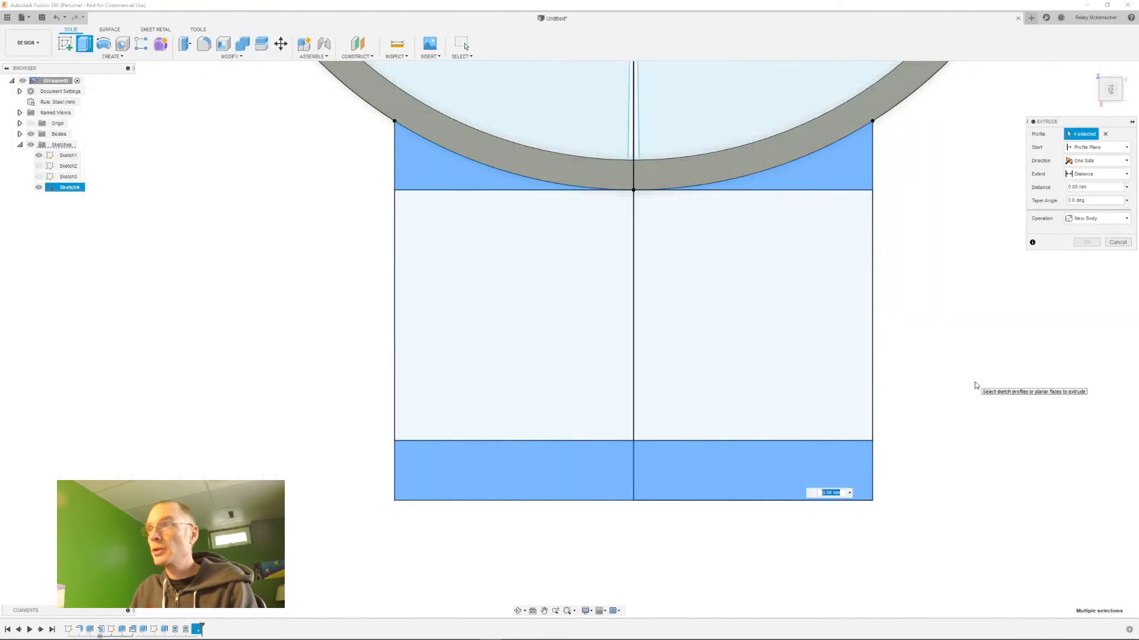
middle_click_drag(969, 380, 930, 389, "shift")
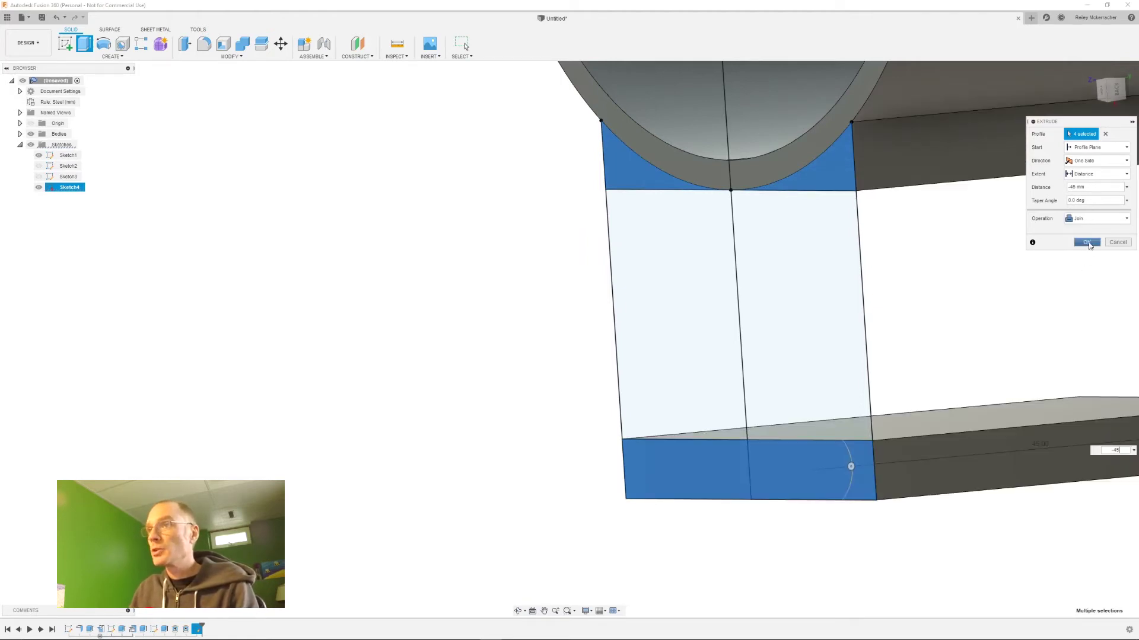
left_click(1087, 243)
Show Sketch4 again and extrude the two middle profiles between cylinder and outer bar by -5 mm.
left_click(39, 187)
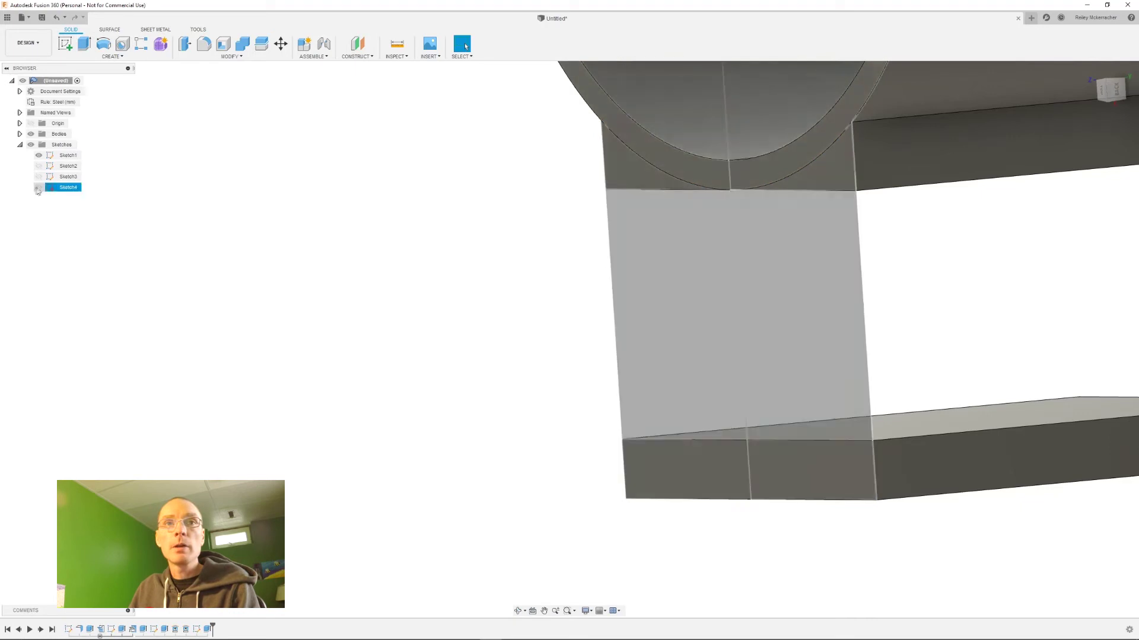
left_click(641, 310)
left_click(770, 311)
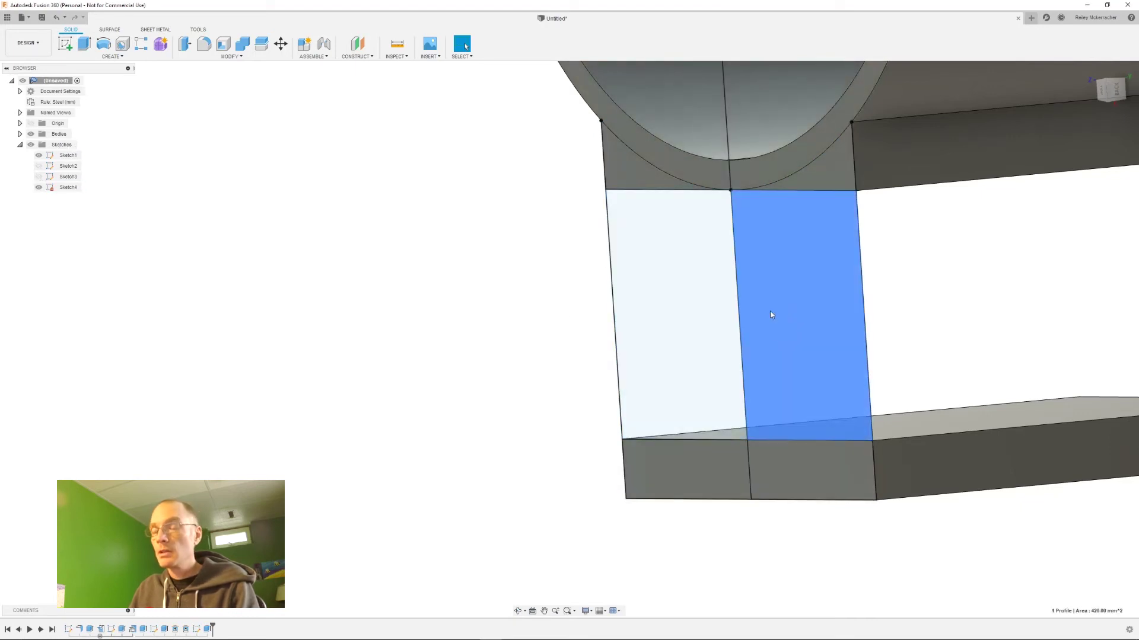
left_click(686, 313, "shift")
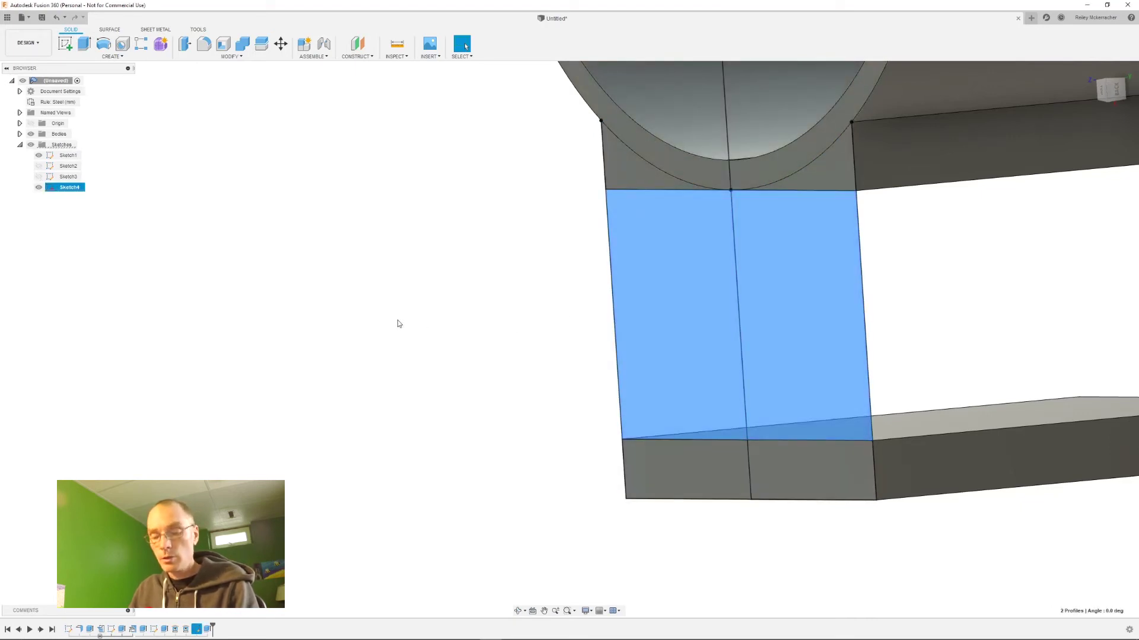
key("e")
key("BackSpace")
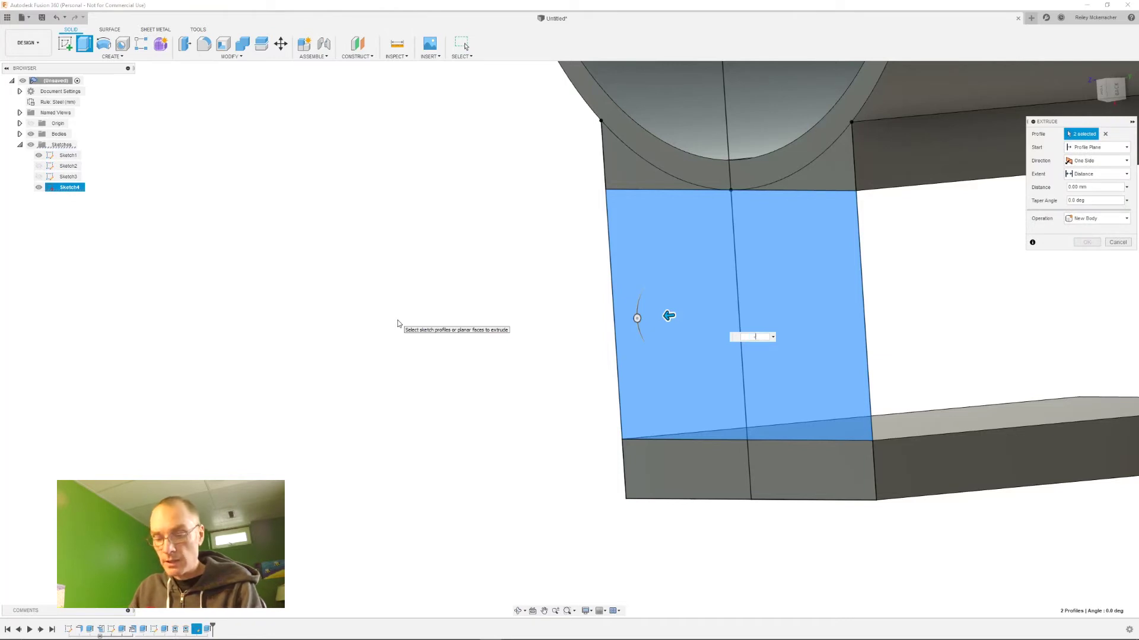
type("-5")
key("Return")
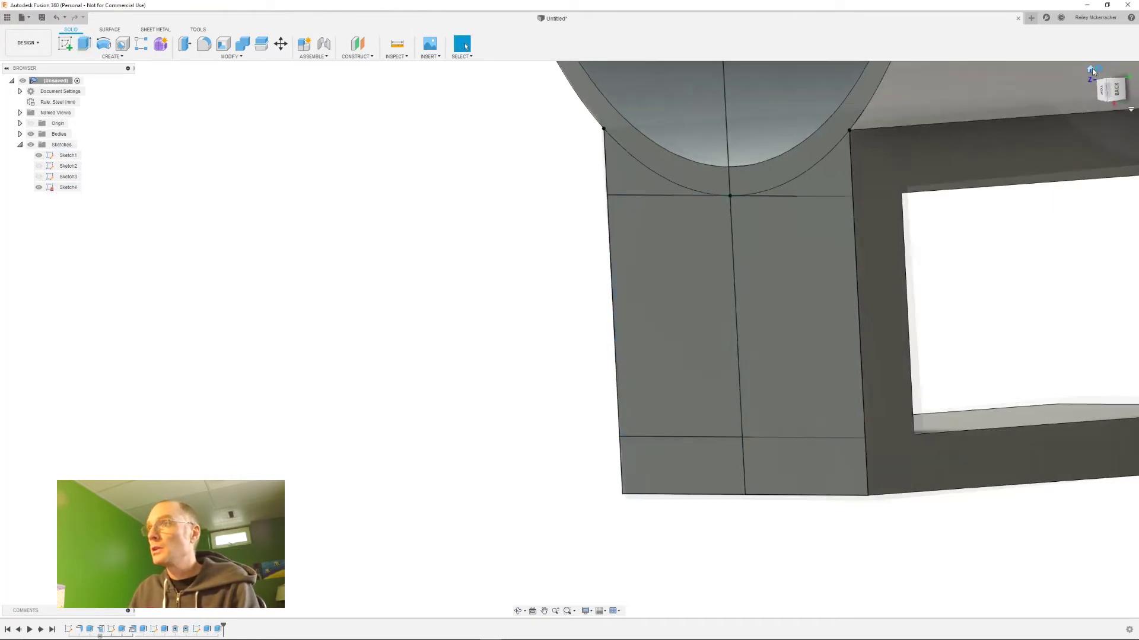
Fillet the handle's outer top edge with a 3 mm radius and tangent chain turned off.
left_click(1092, 71)
middle_click_drag(693, 480, 735, 460, "shift")
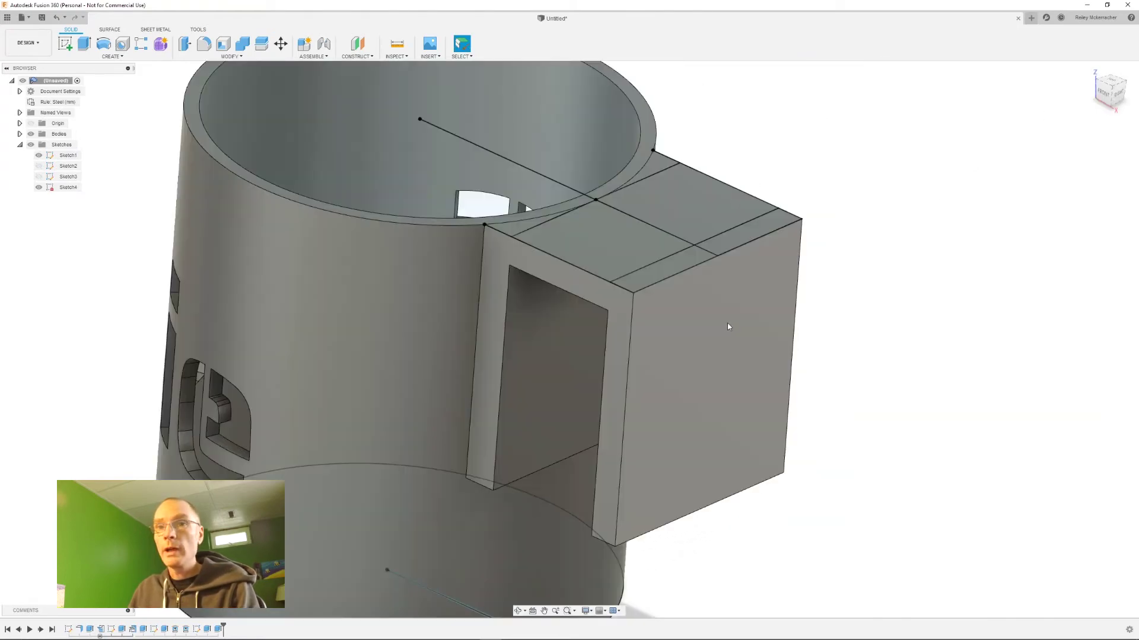
key("f")
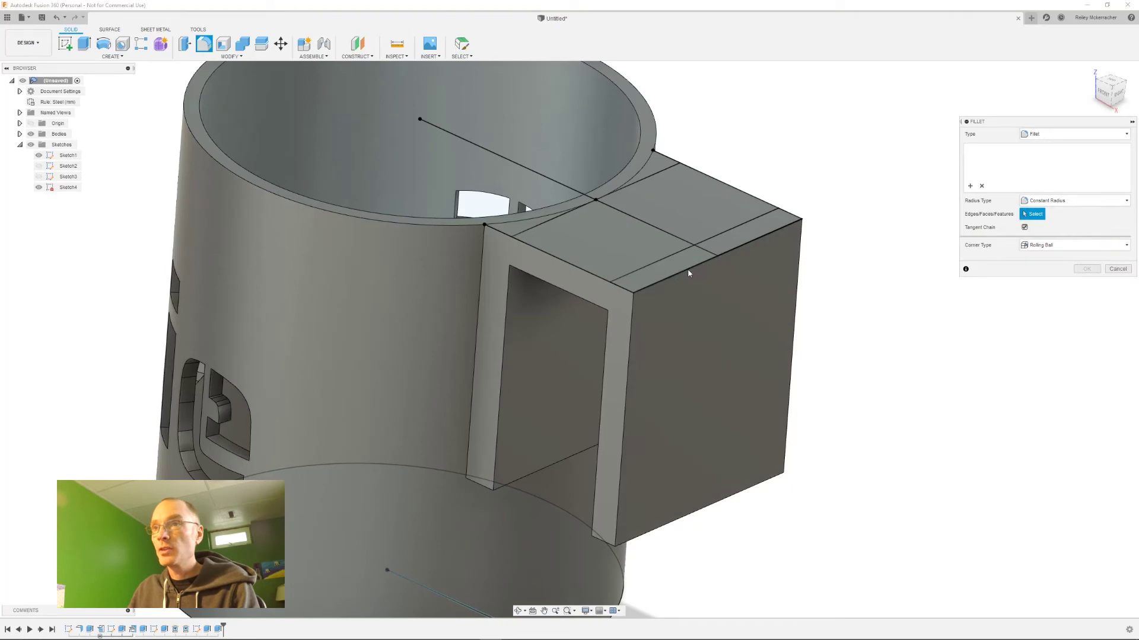
left_click(688, 270)
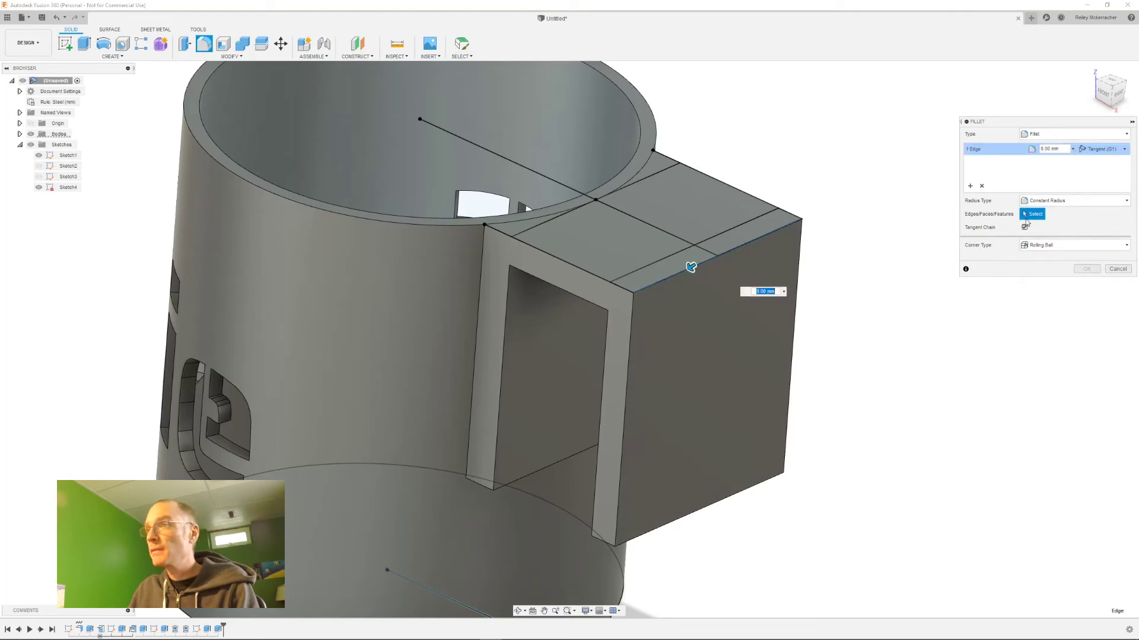
left_click(1024, 228)
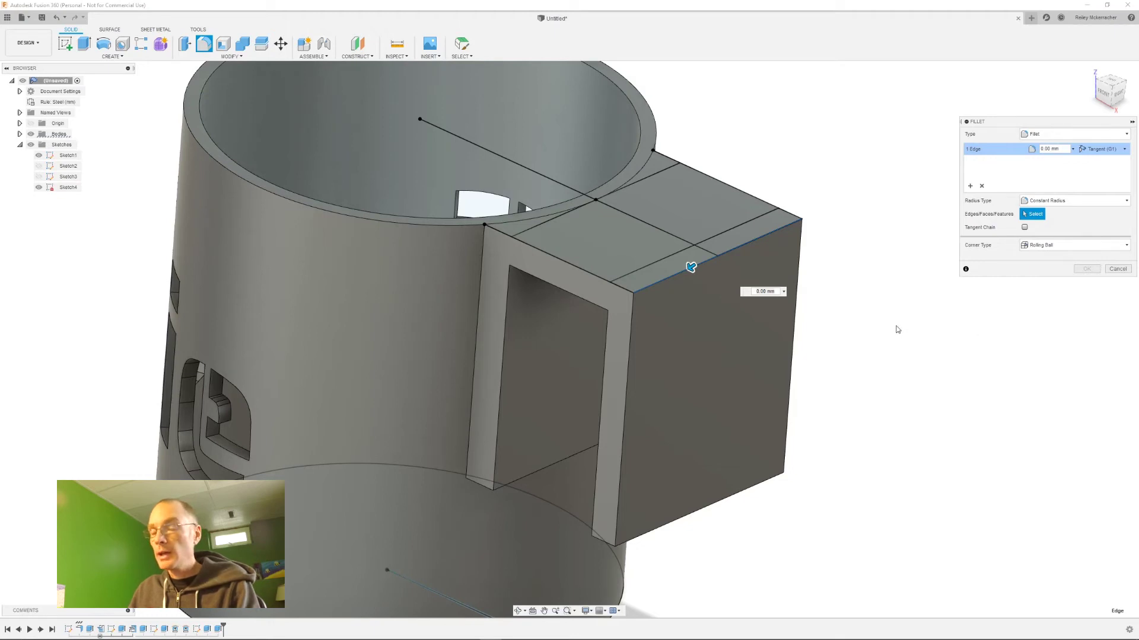
left_click(776, 291)
type("3mm")
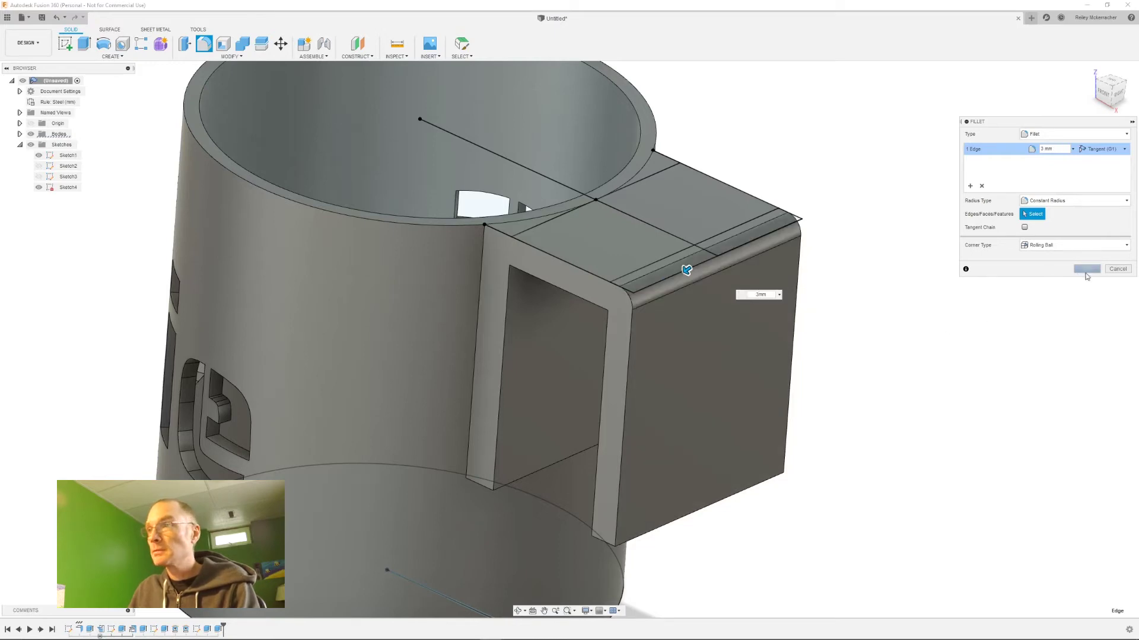
left_click(1087, 269)
Fillet the top side edge of the handle facing the front with a 3 mm radius.
left_click(578, 271)
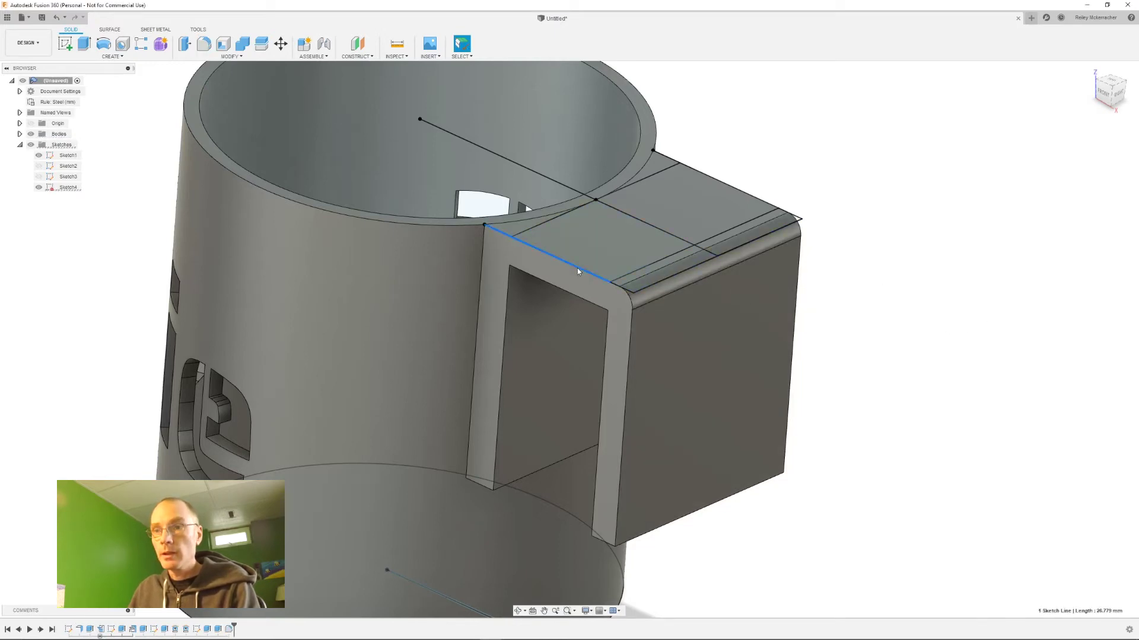
key("f")
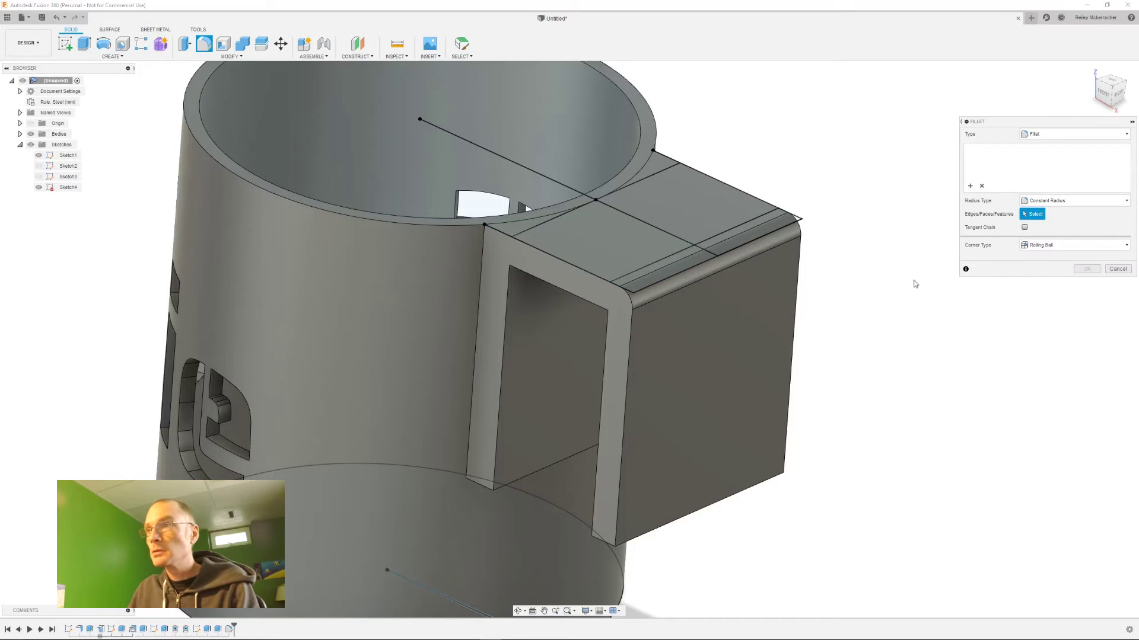
left_click(583, 270)
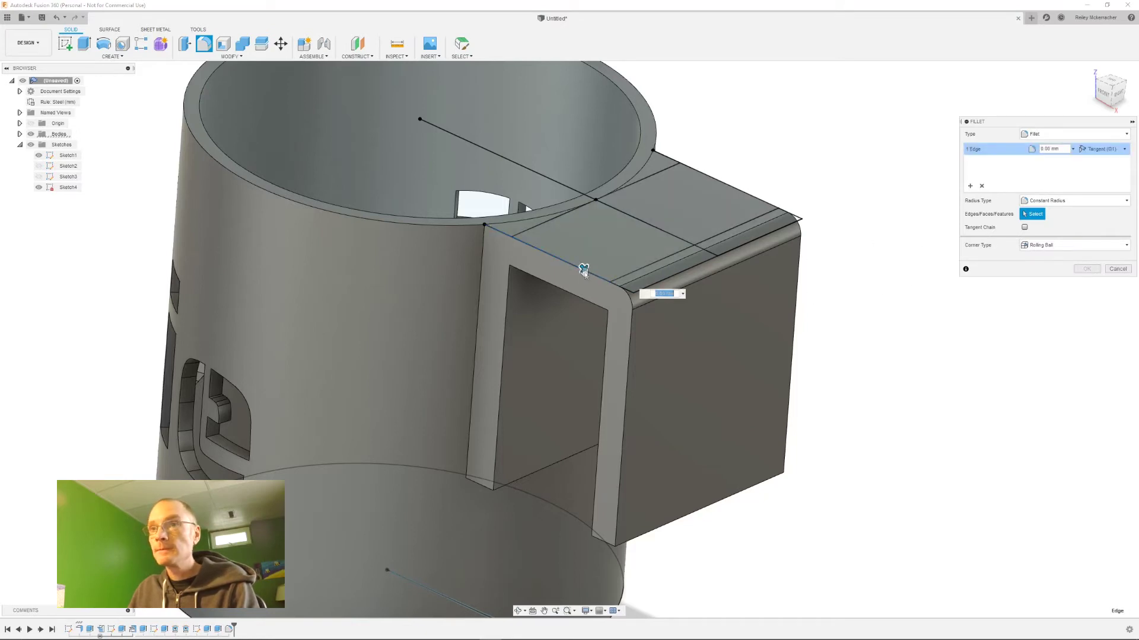
type("1")
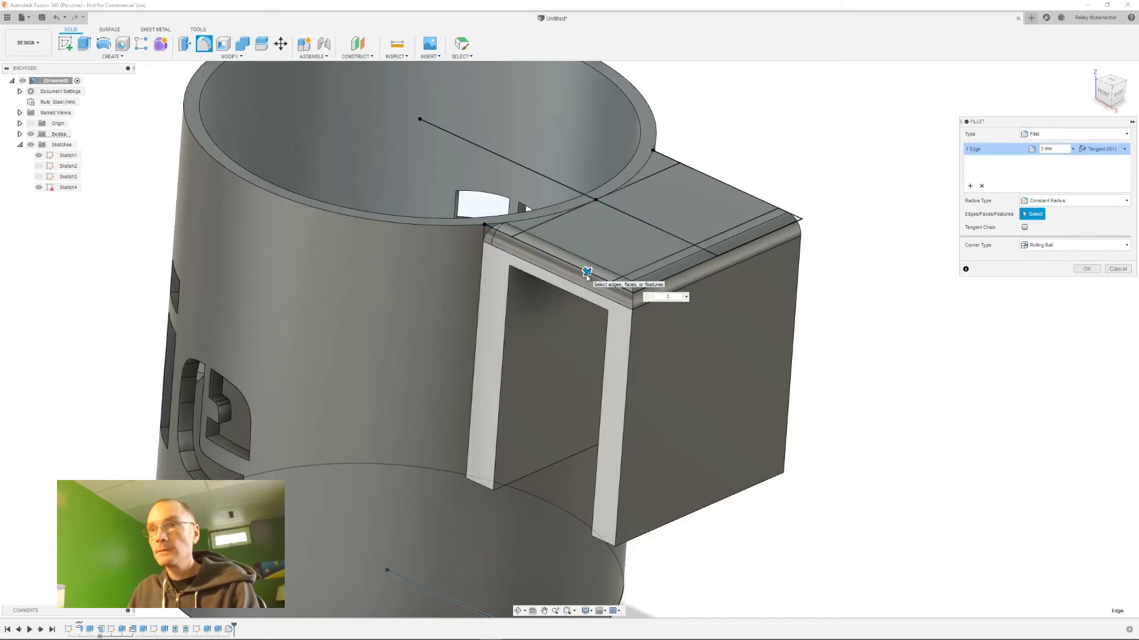
key("Return")
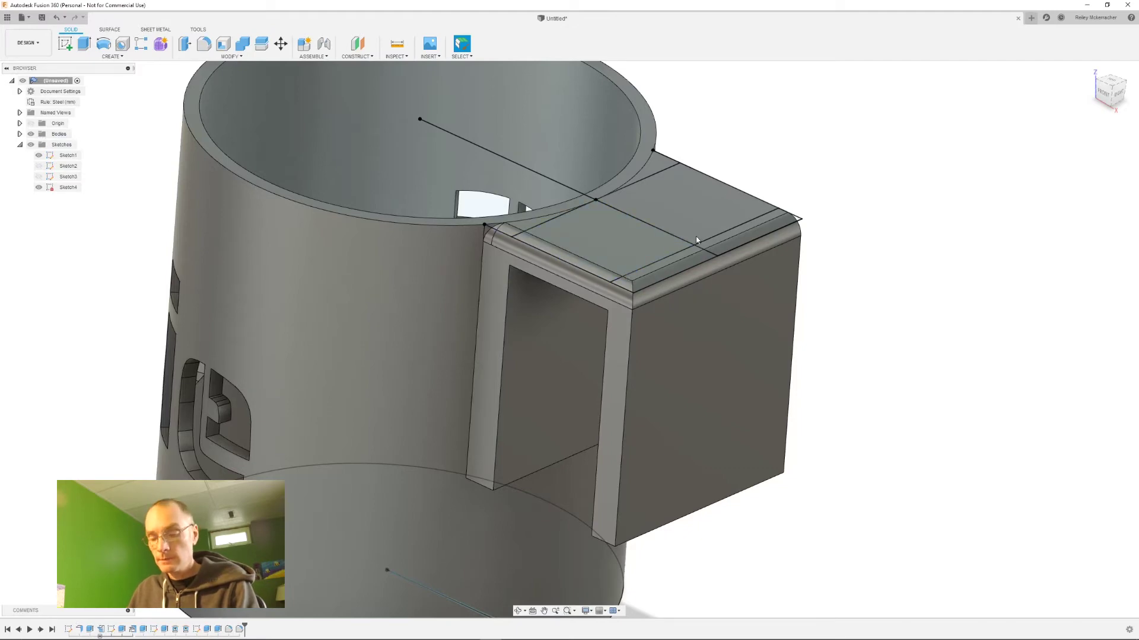
Fillet the matching top edge on the handle's opposite side with the same 3 mm radius.
key("f")
middle_click_drag(781, 293, 887, 219, "shift")
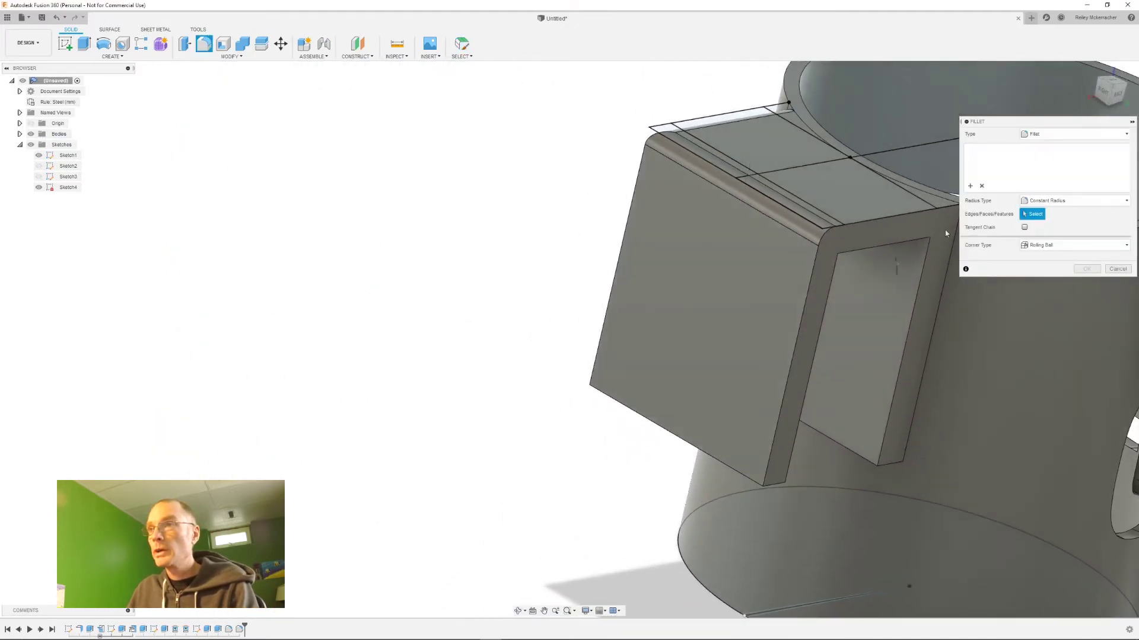
left_click(887, 221)
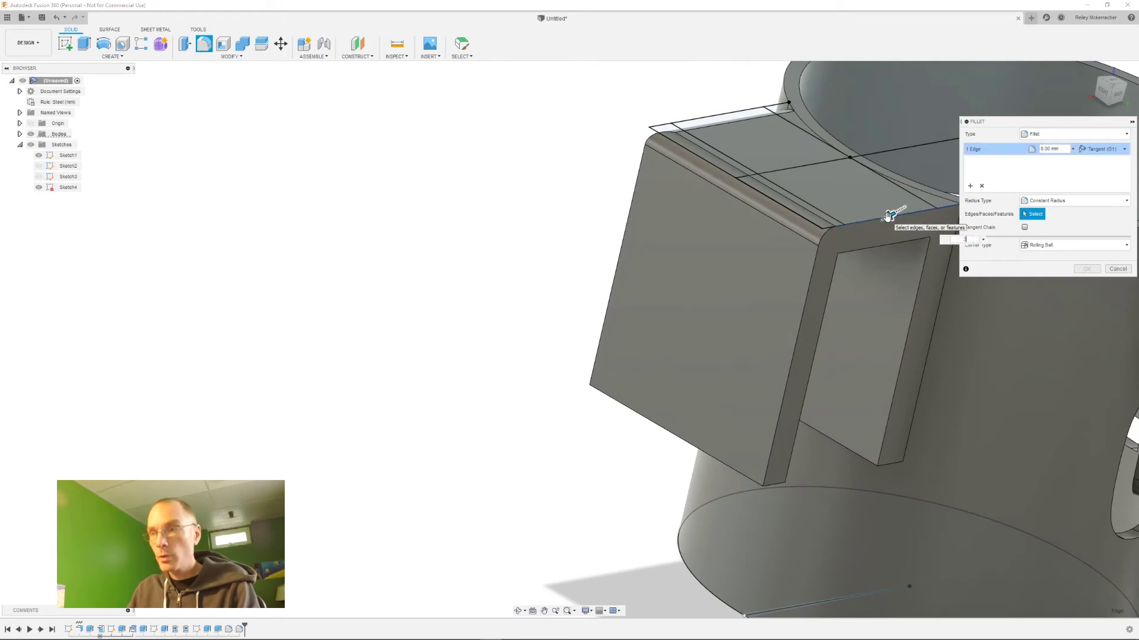
type("2")
key("Return")
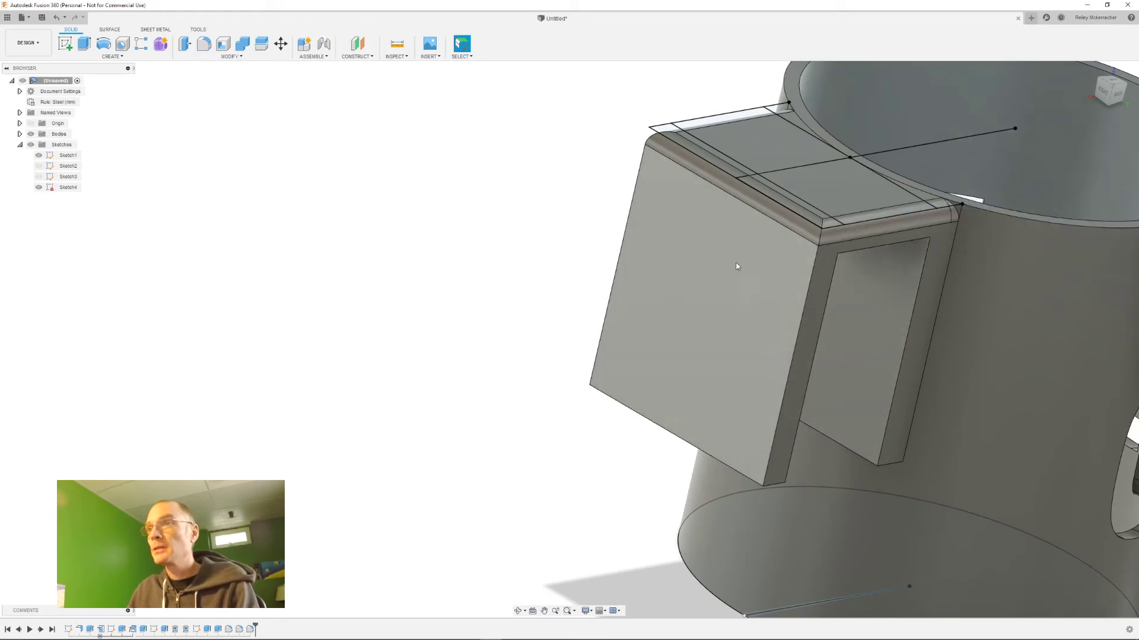
Examine the cylinder's upper rim and the filleted handle from several angles.
middle_click_drag(656, 295, 599, 342, "shift")
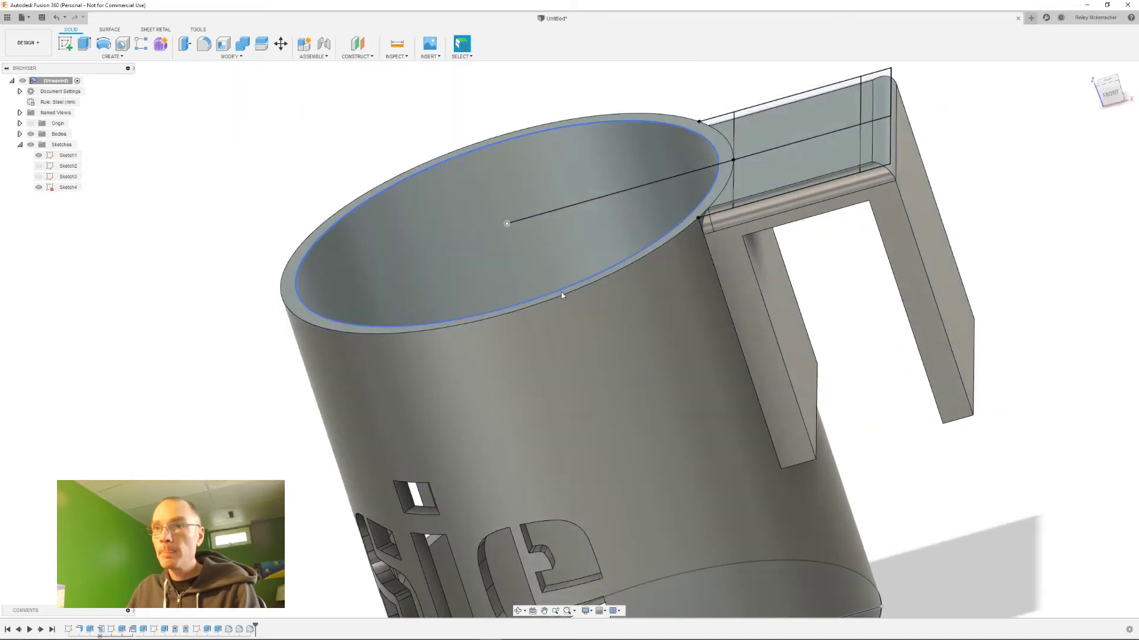
left_click(561, 300)
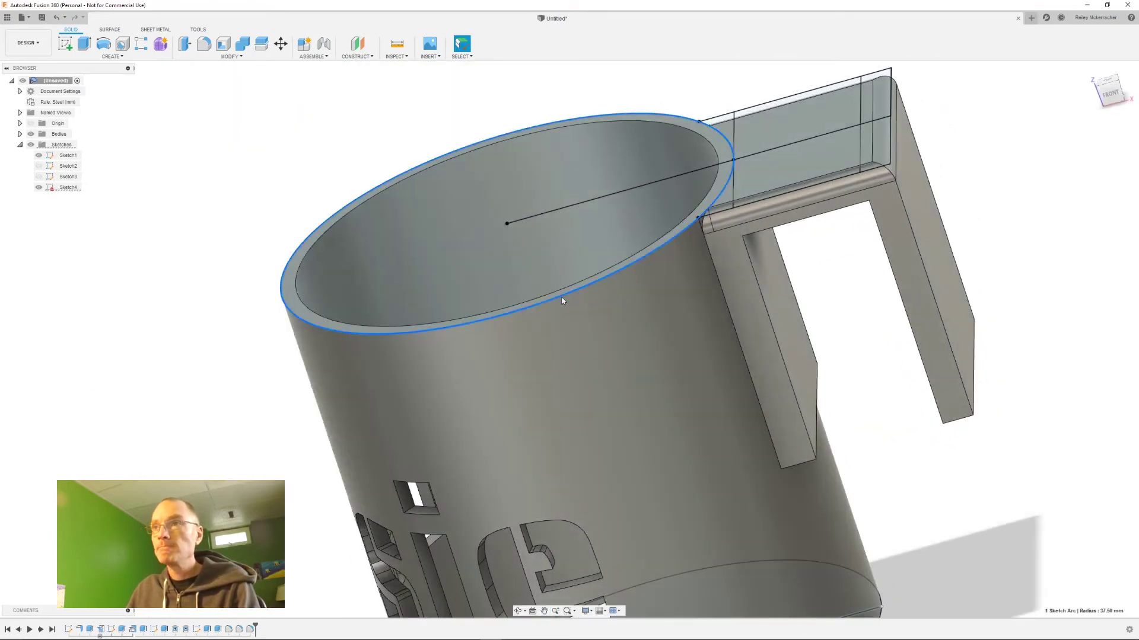
middle_click_drag(789, 397, 594, 396, "shift")
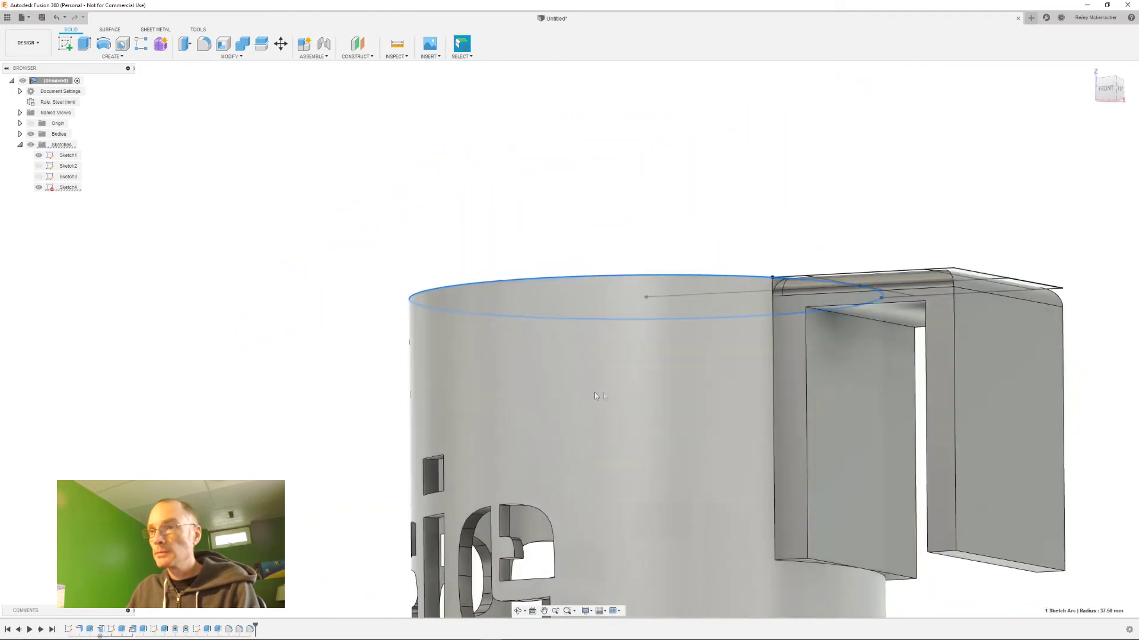
middle_click_drag(821, 440, 830, 478, "shift")
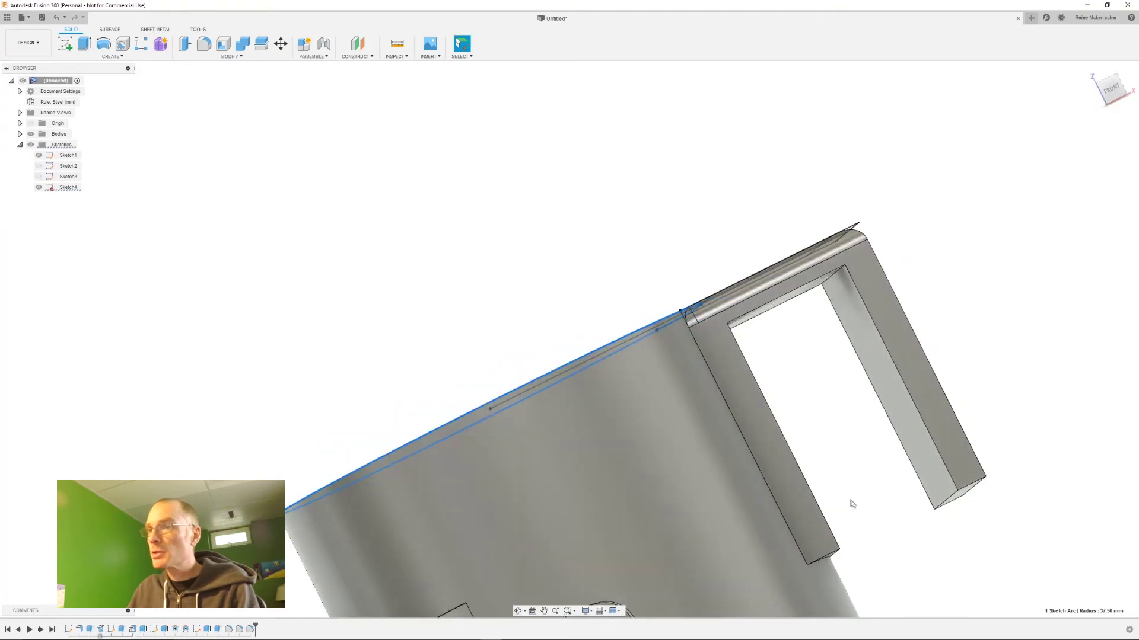
scroll(848, 505, "up", 4)
scroll(840, 502, "down", 3)
mouse_move(816, 509)
middle_mouse_down("shift")
mouse_move(589, 475)
mouse_move(589, 521)
mouse_move(633, 479)
middle_mouse_up("shift")
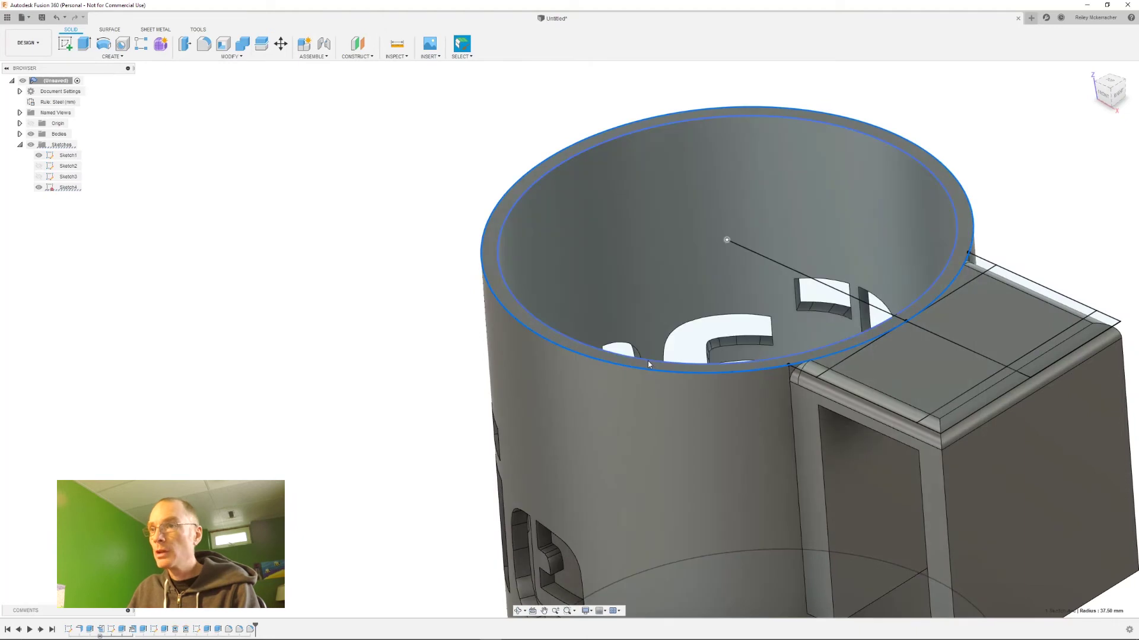
left_click(681, 360)
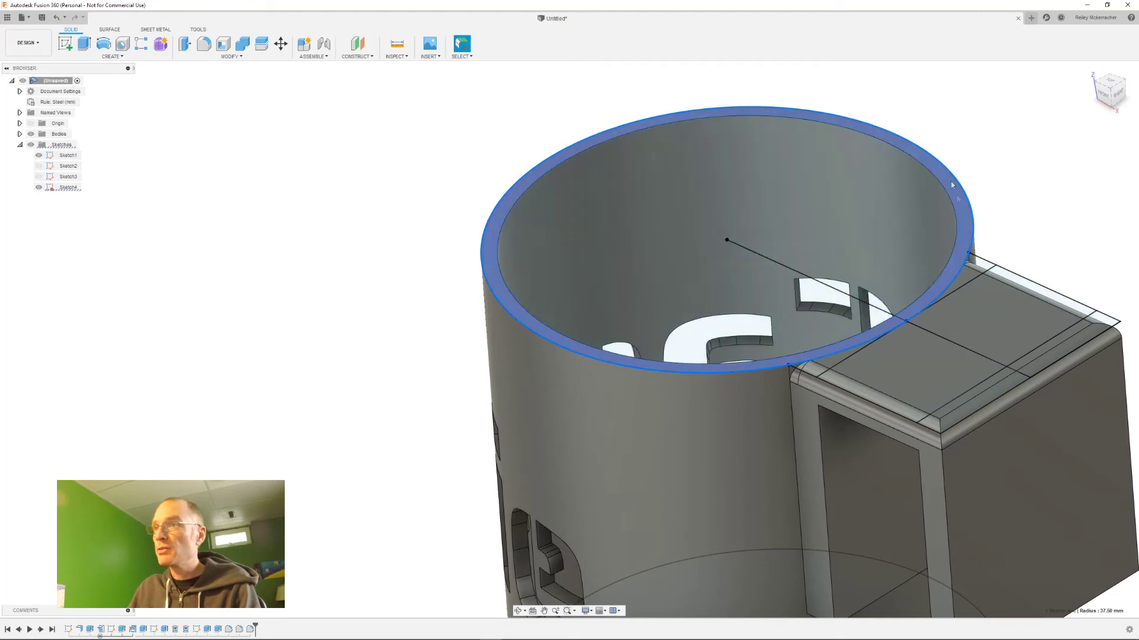
scroll(649, 448, "down", 2)
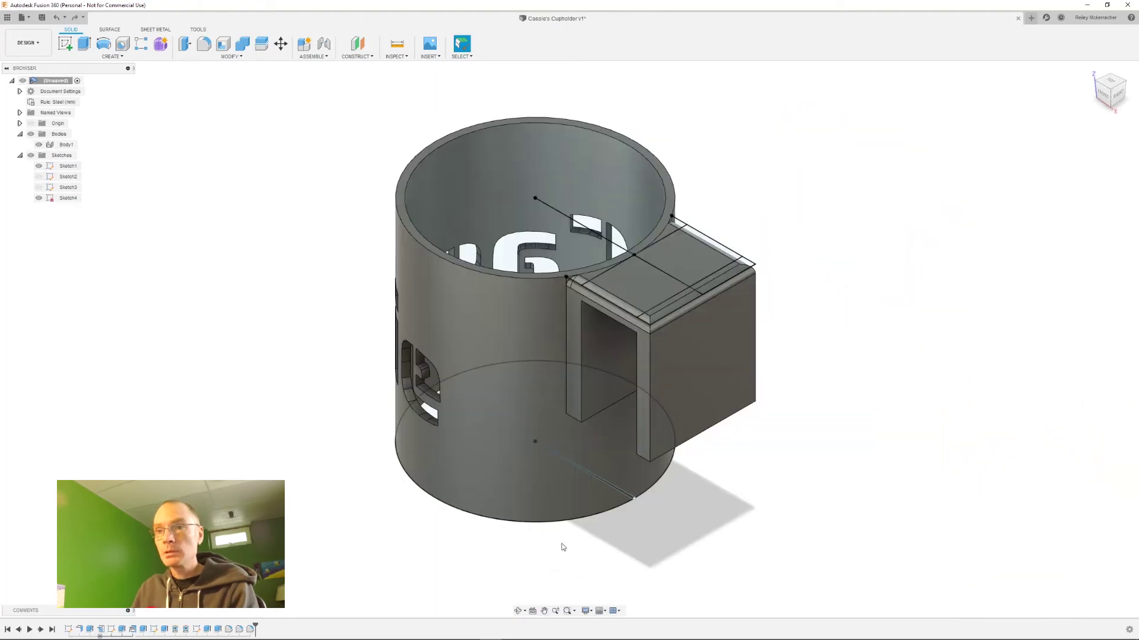
Start a sketch on the cylinder's bottom rim and draw a circle from the origin out to the cylinder's outer edge.
middle_click_drag(563, 547, 559, 402, "shift")
middle_click_drag(591, 296, 660, 441)
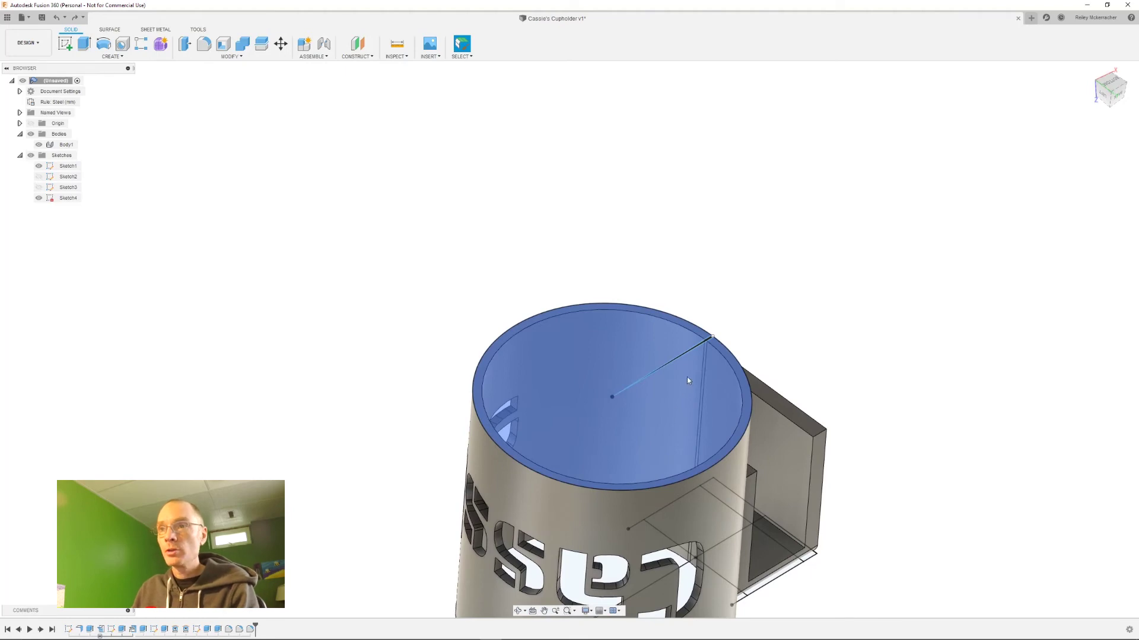
scroll(709, 365, "down", 3)
scroll(711, 369, "up", 6)
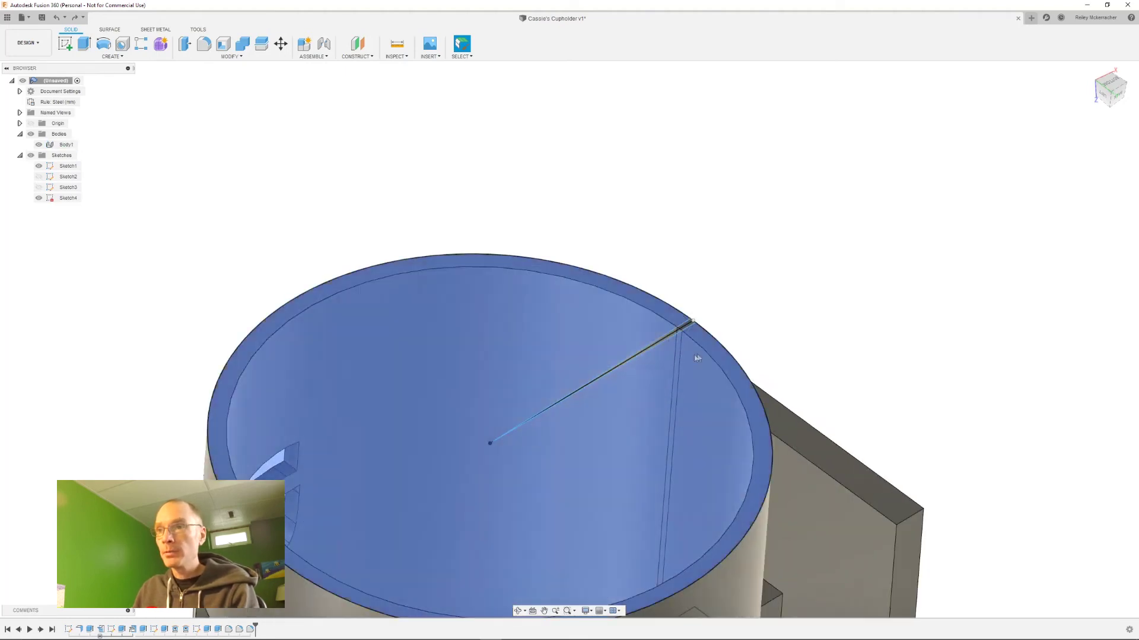
scroll(533, 438, "down", 5)
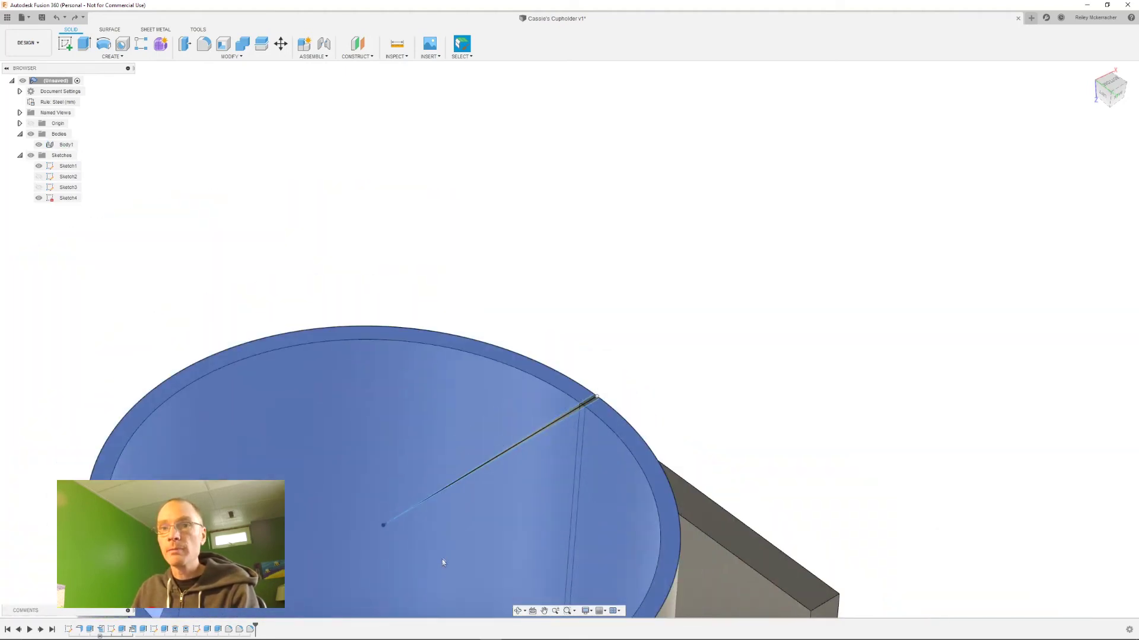
left_click(69, 51)
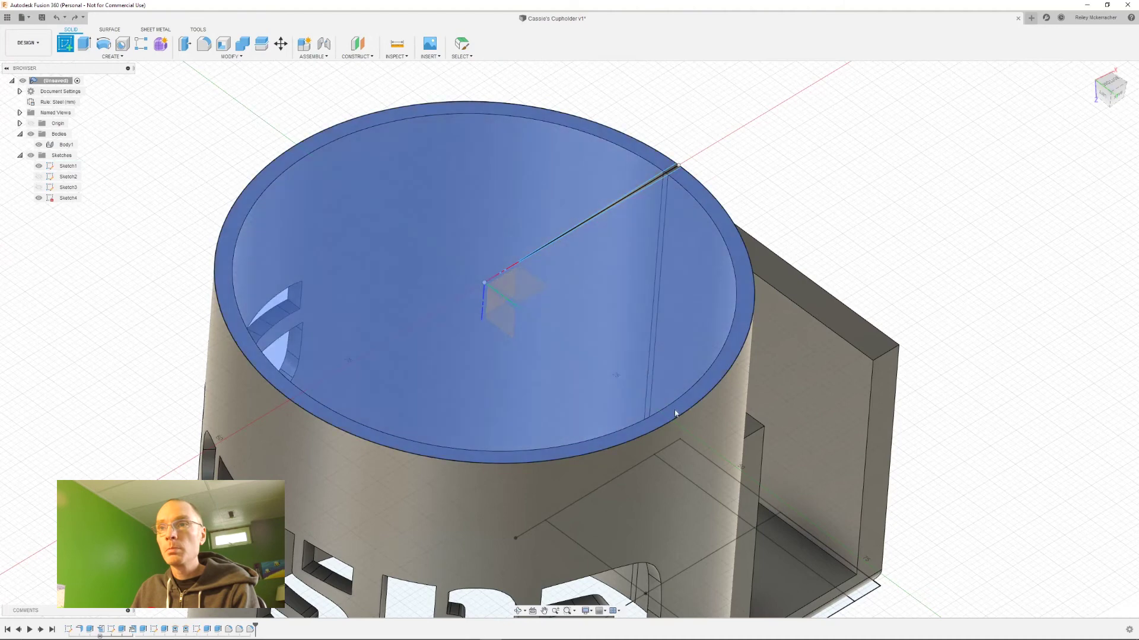
left_click(660, 418)
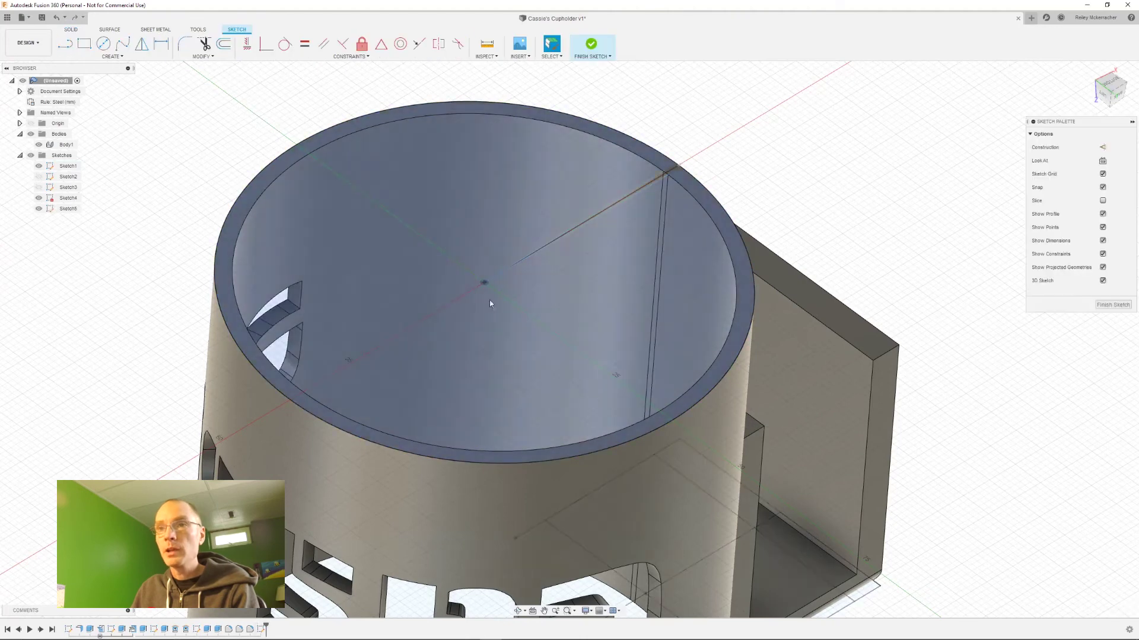
left_click(483, 284)
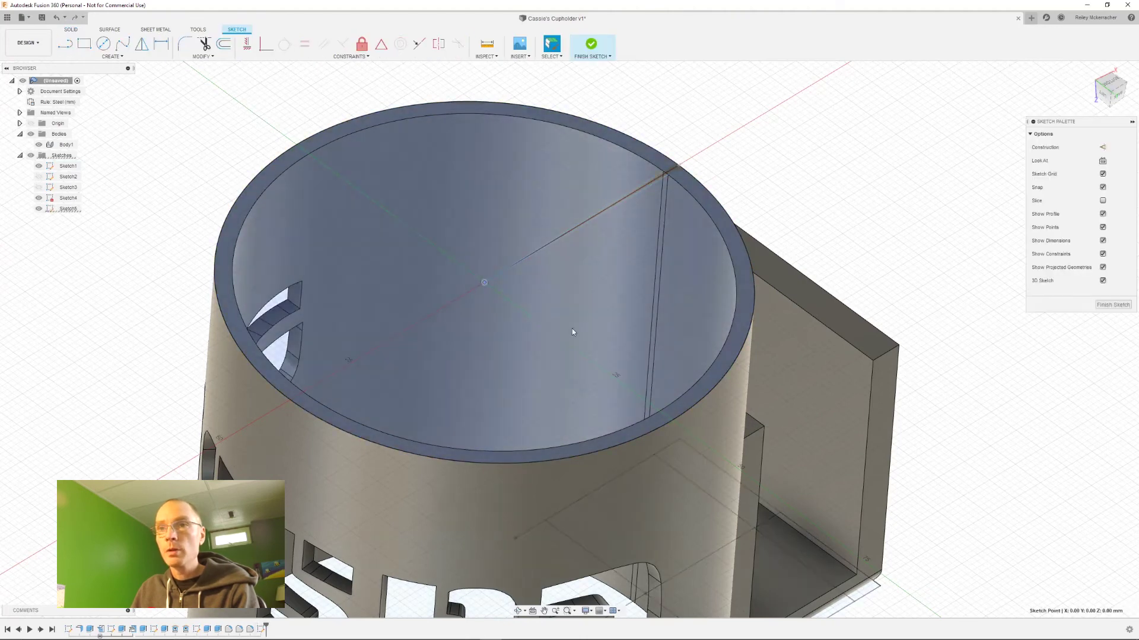
key("c")
left_click(484, 283)
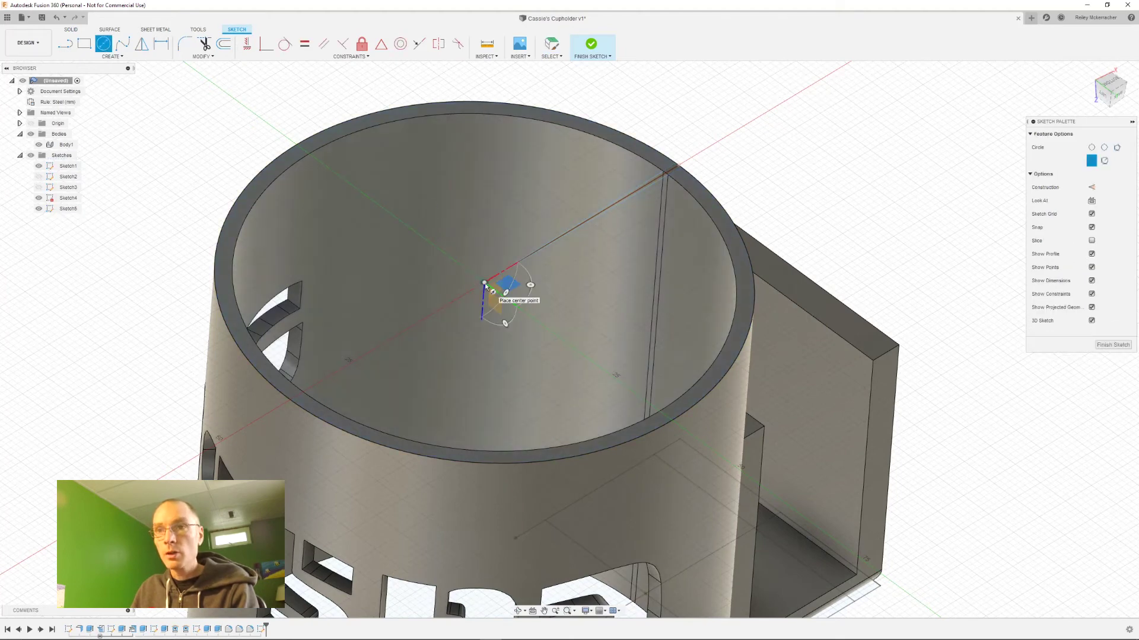
left_click(719, 384)
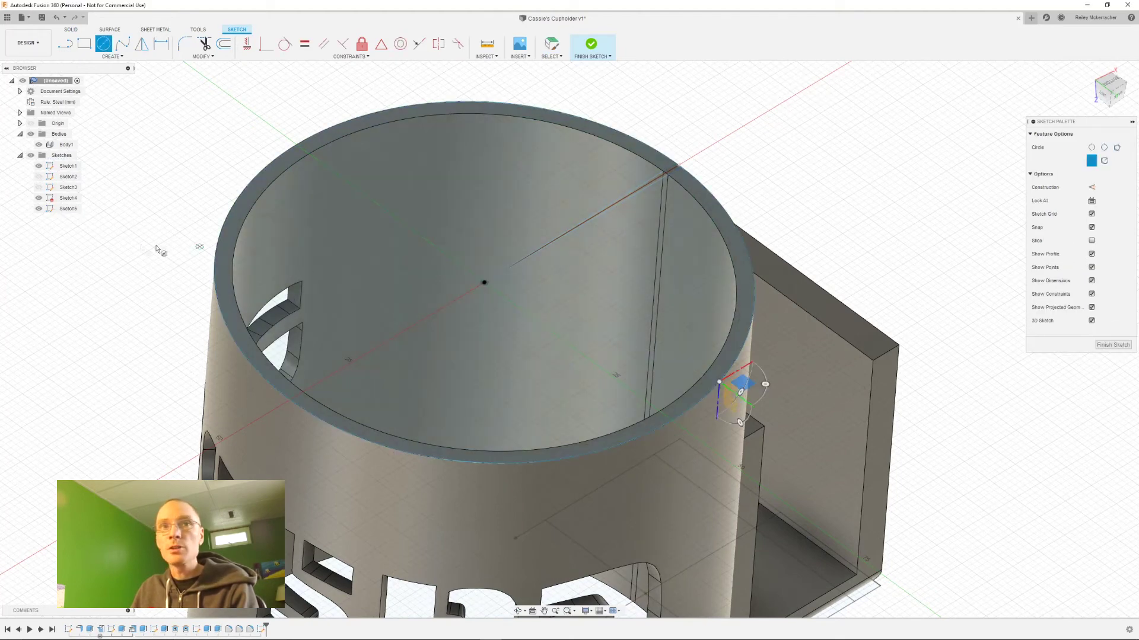
Hide Sketch1, finish the sketch and extrude the circular profile by -4 mm, joined to the body as the cup's floor.
left_click(38, 166)
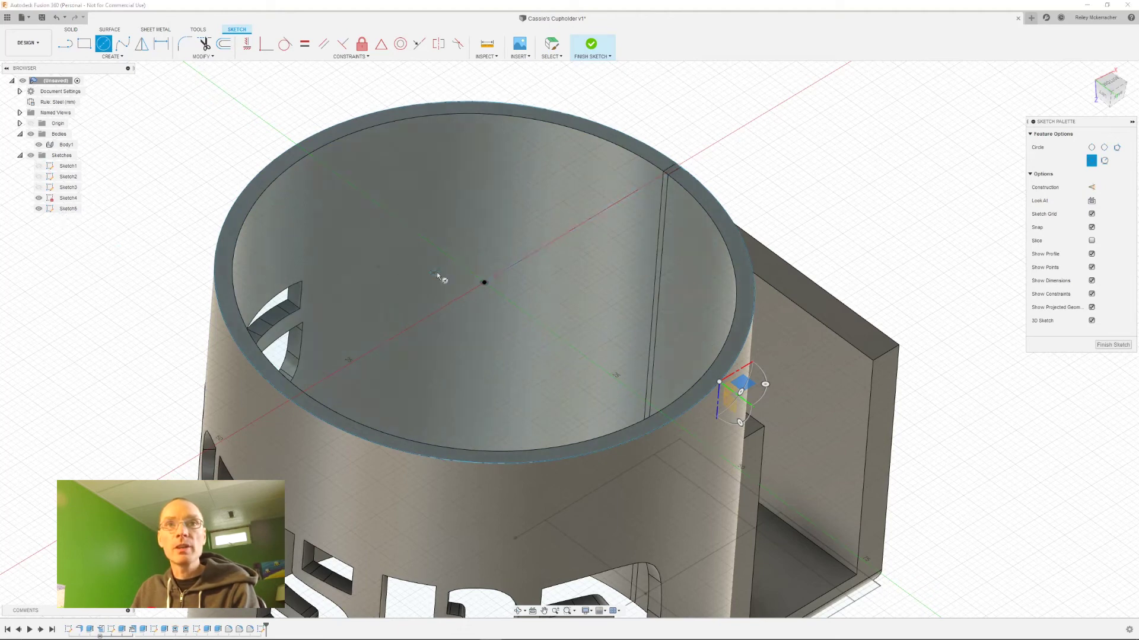
left_click(1113, 344)
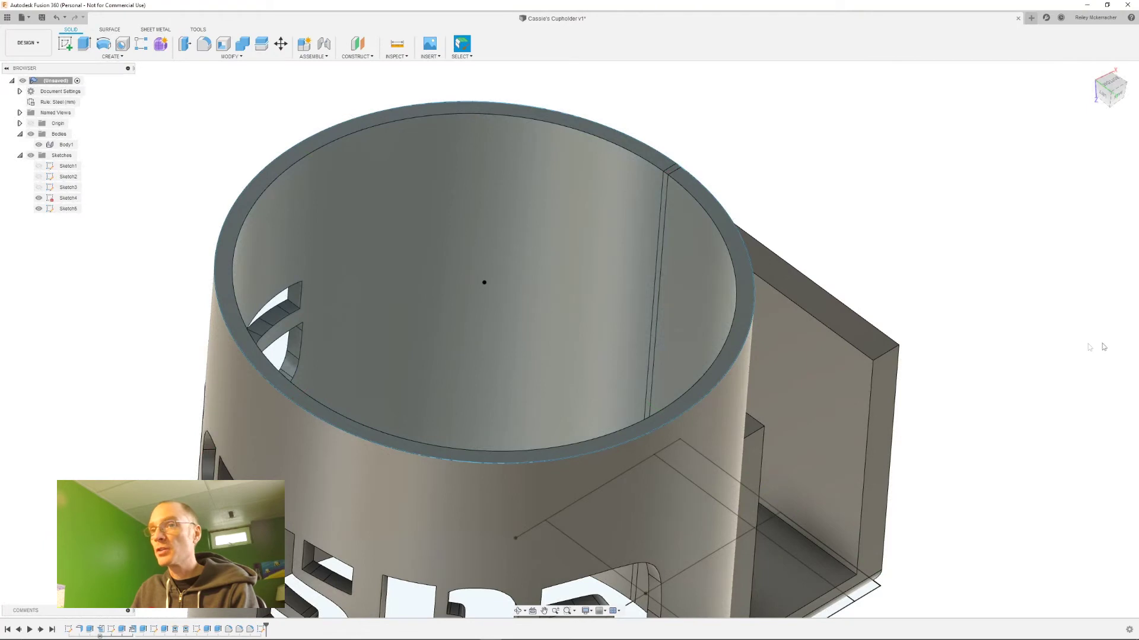
left_click(545, 260)
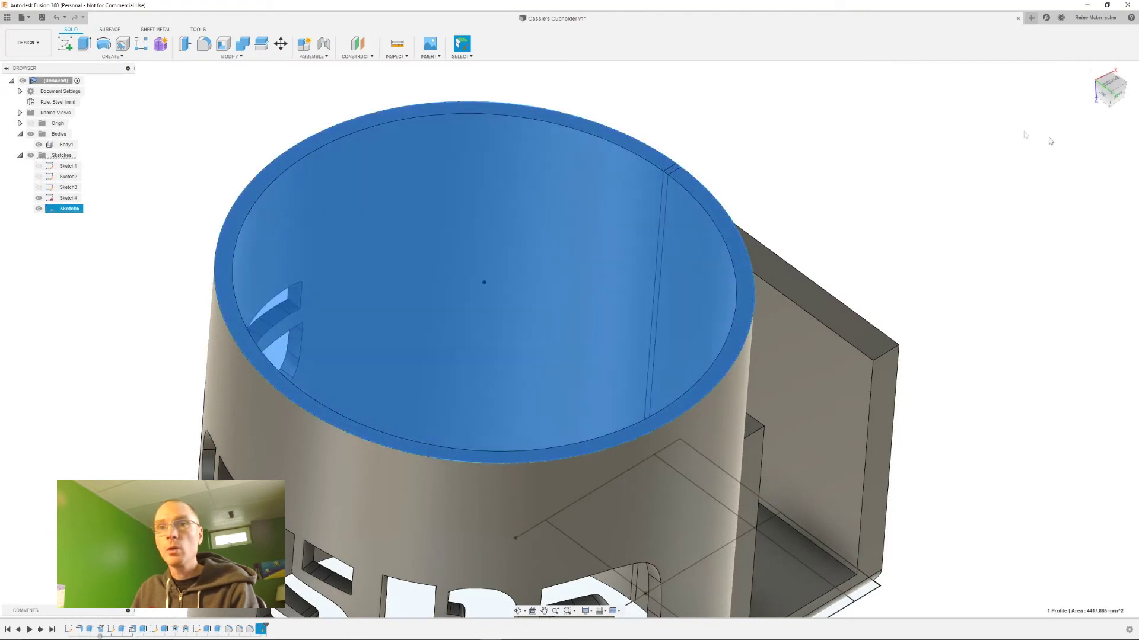
key("e")
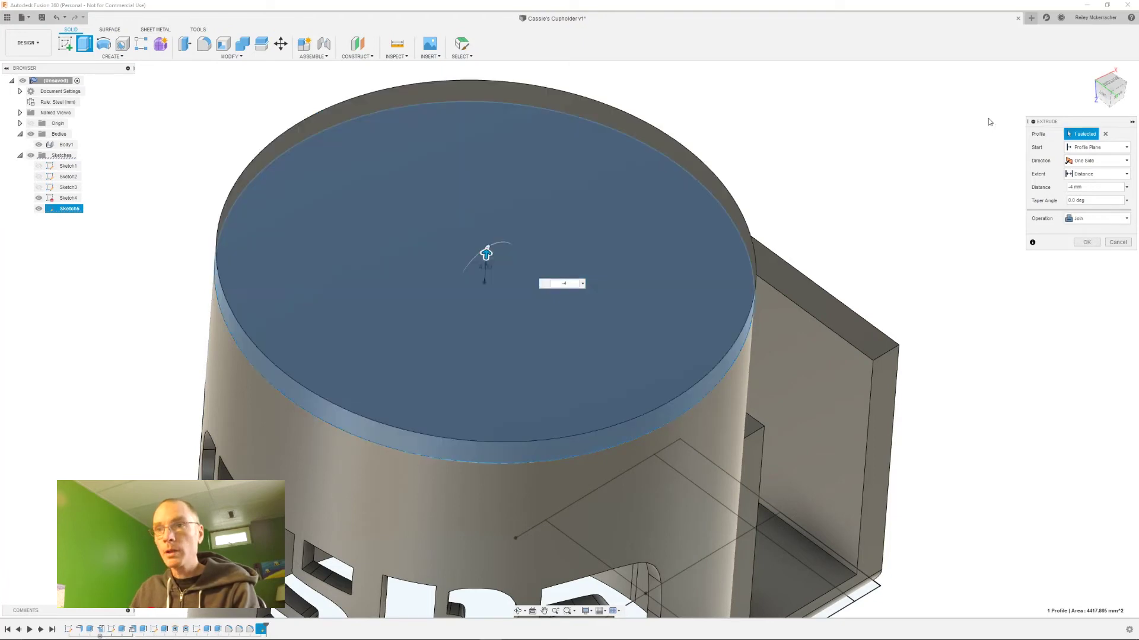
key("Return")
Fillet the outer edge of the cup's floor with a 3 mm radius.
left_click(665, 407)
key("f")
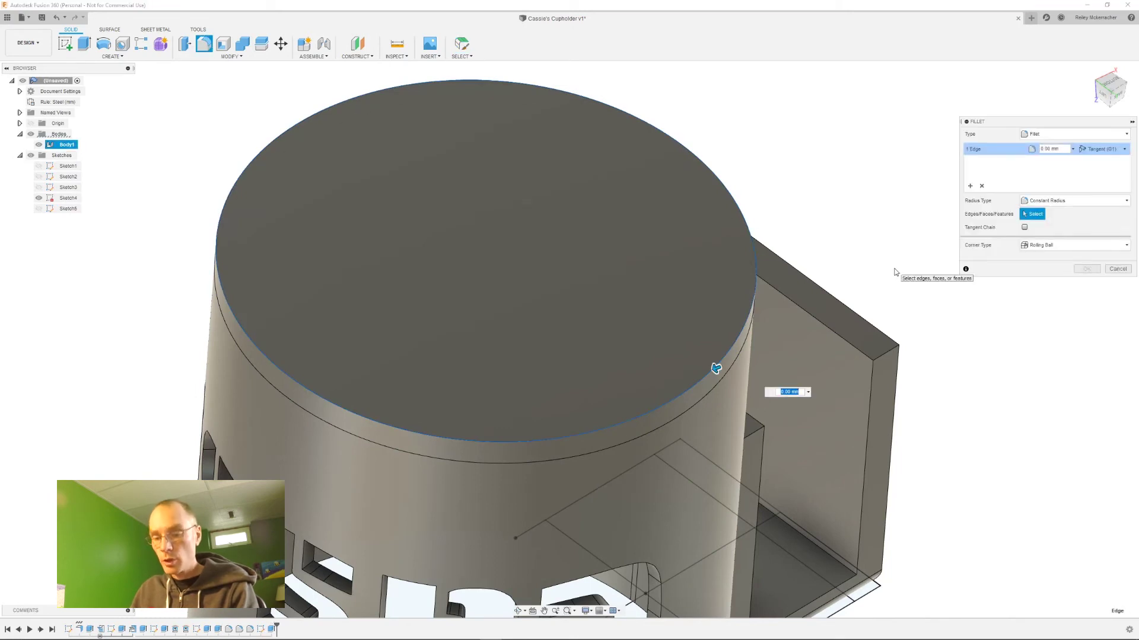
type("3")
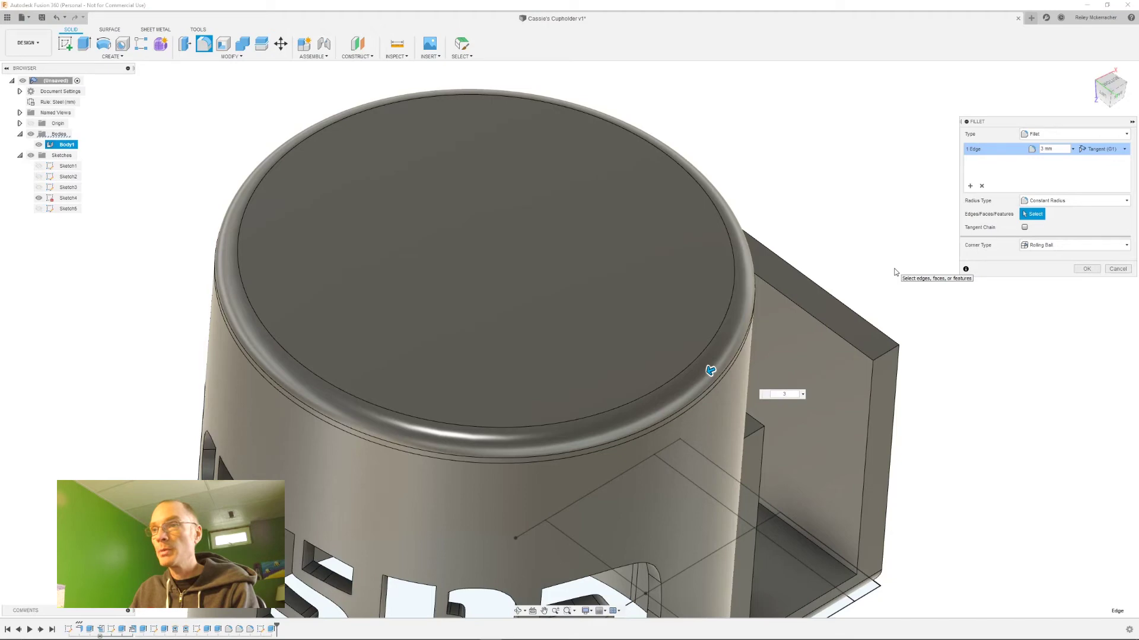
key("Return")
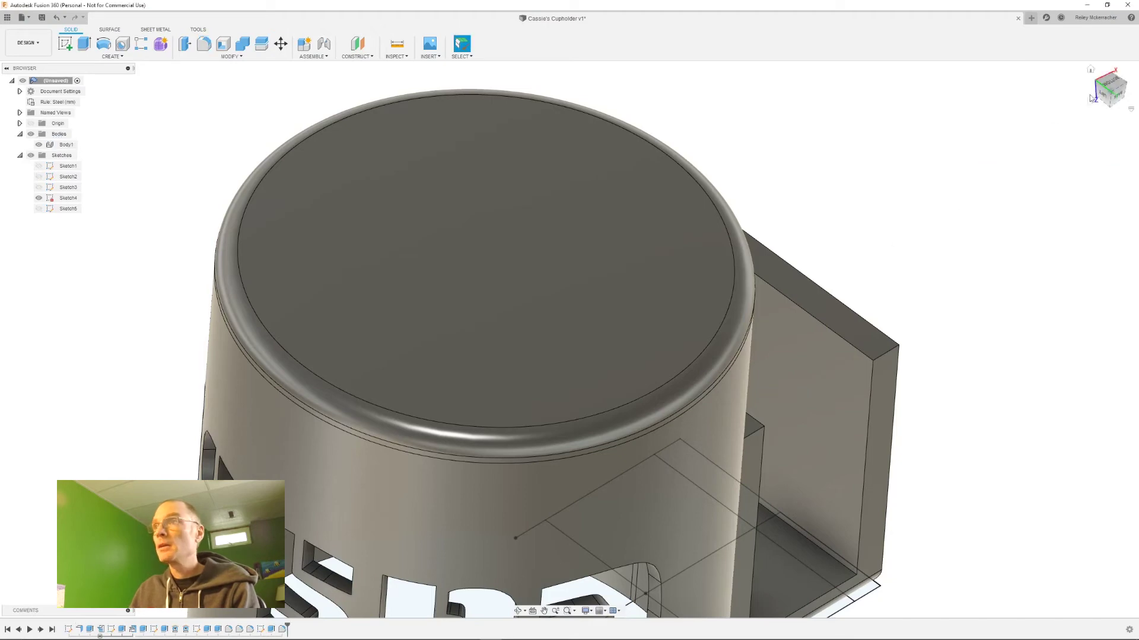
Export Body1 as a binary STL with high refinement, overwriting the existing file.
left_click(1090, 70)
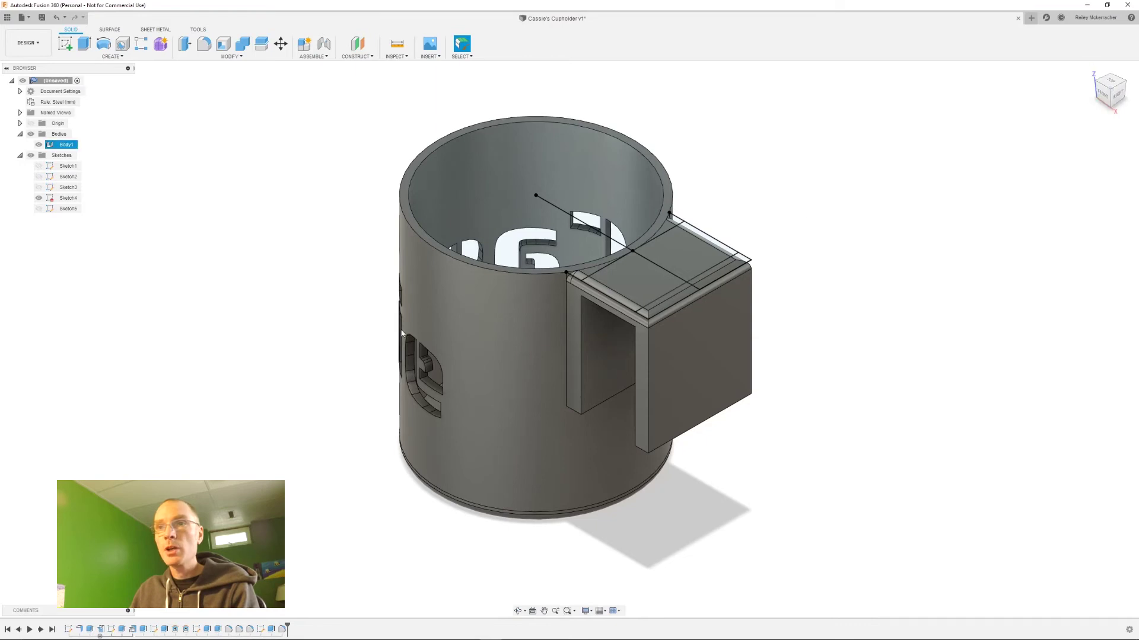
right_click(66, 145)
left_click(89, 238)
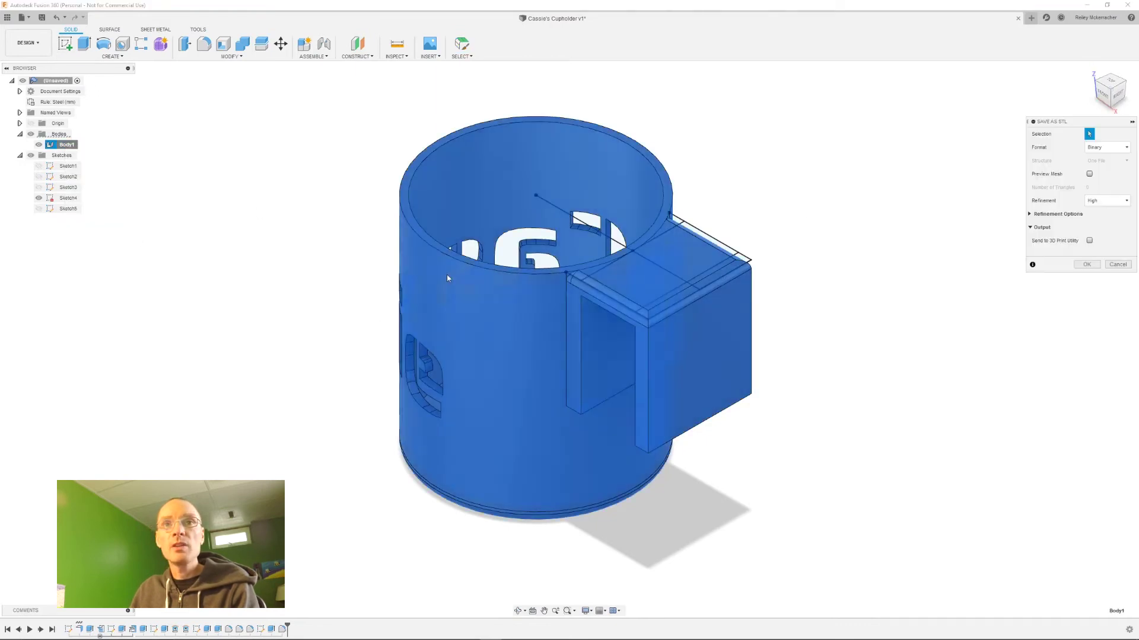
left_click(1086, 265)
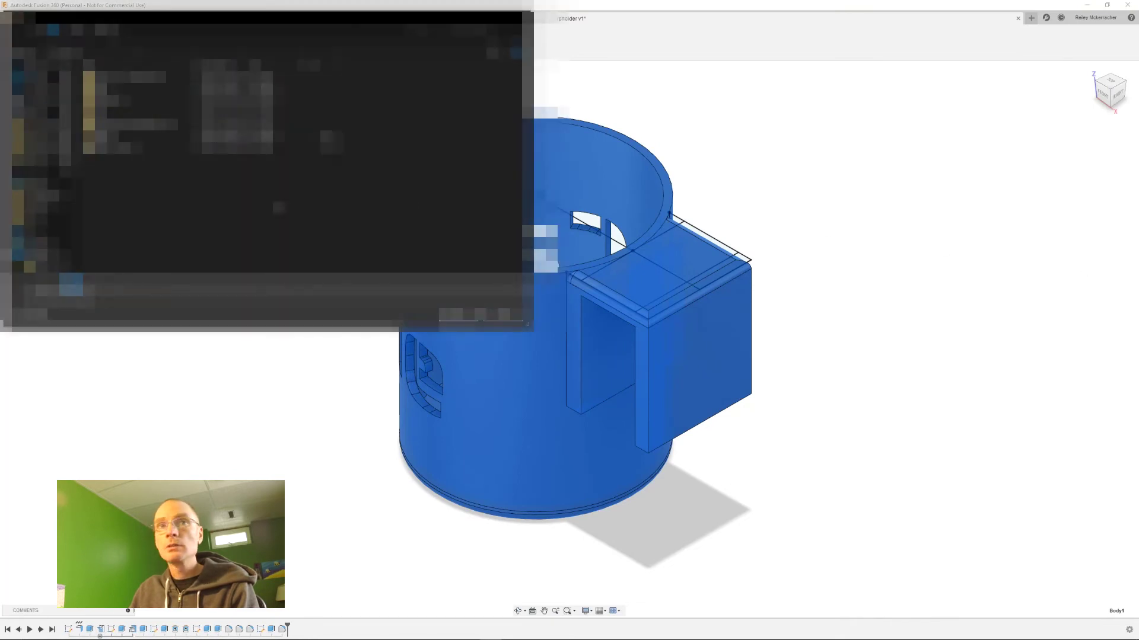
key("Return")
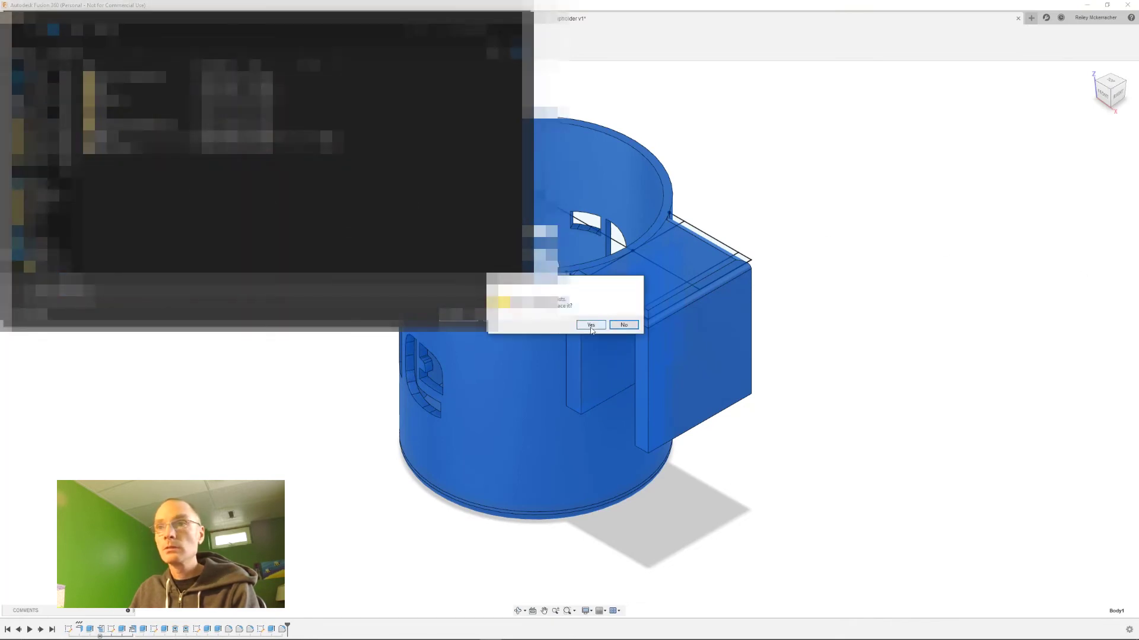
left_click(590, 330)
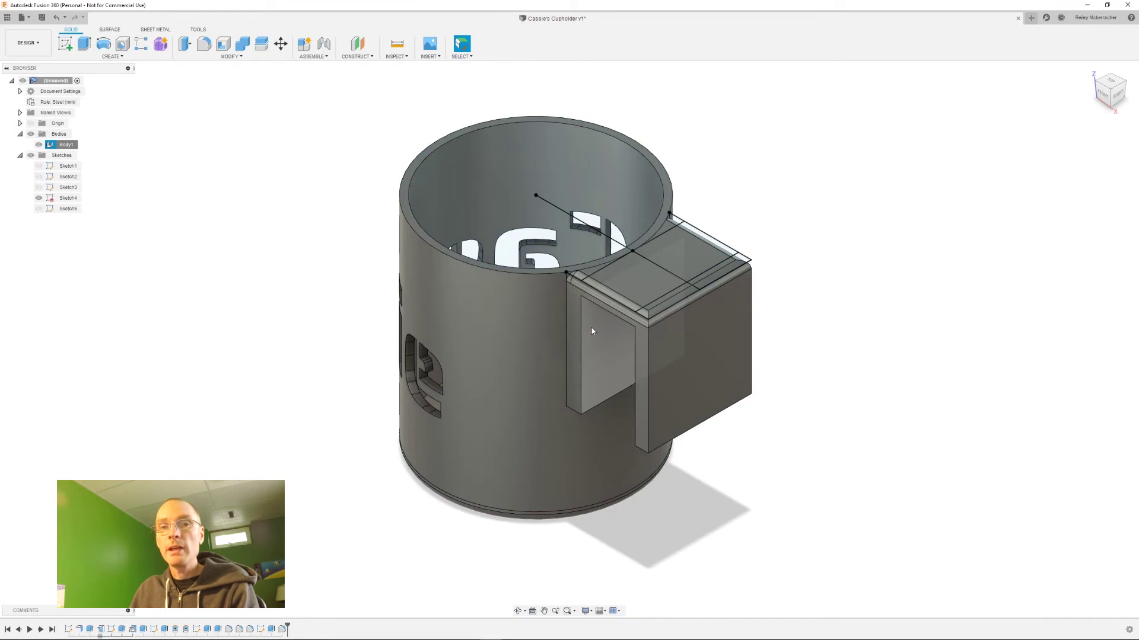
Switch to PrusaSlicer and import Body1.stl onto the print bed.
left_click(1087, 5)
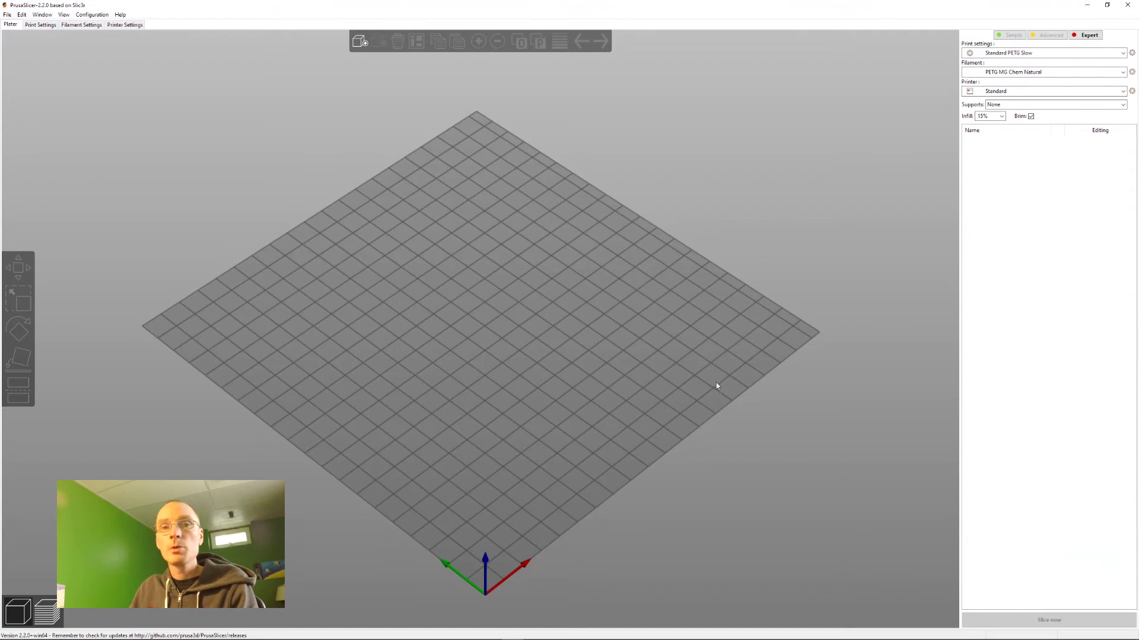
left_click(374, 46)
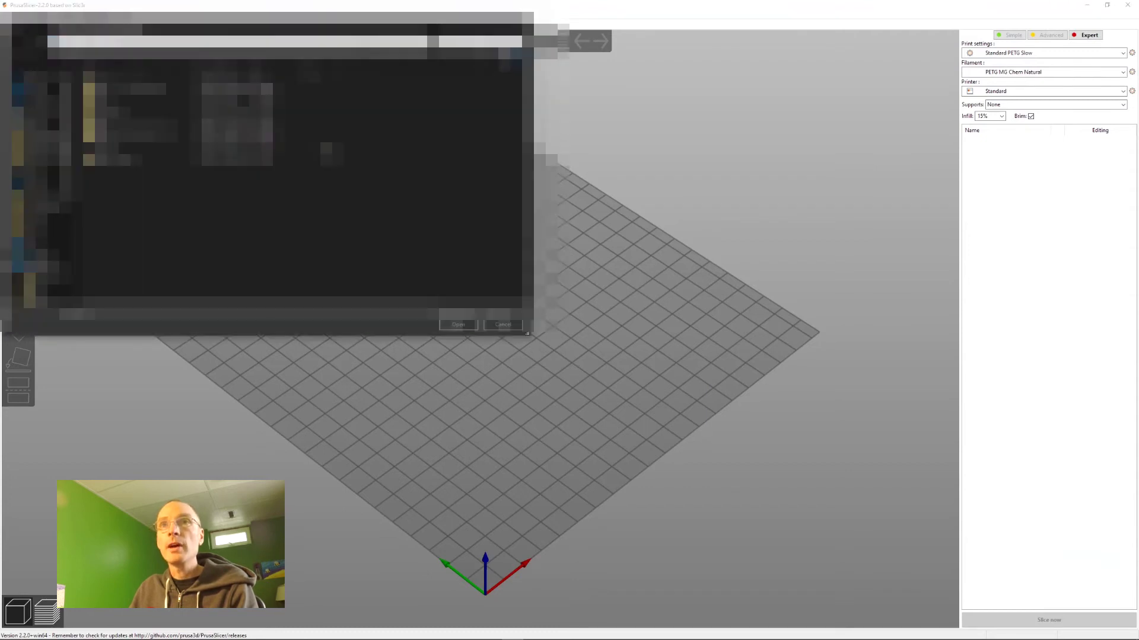
double_click(326, 147)
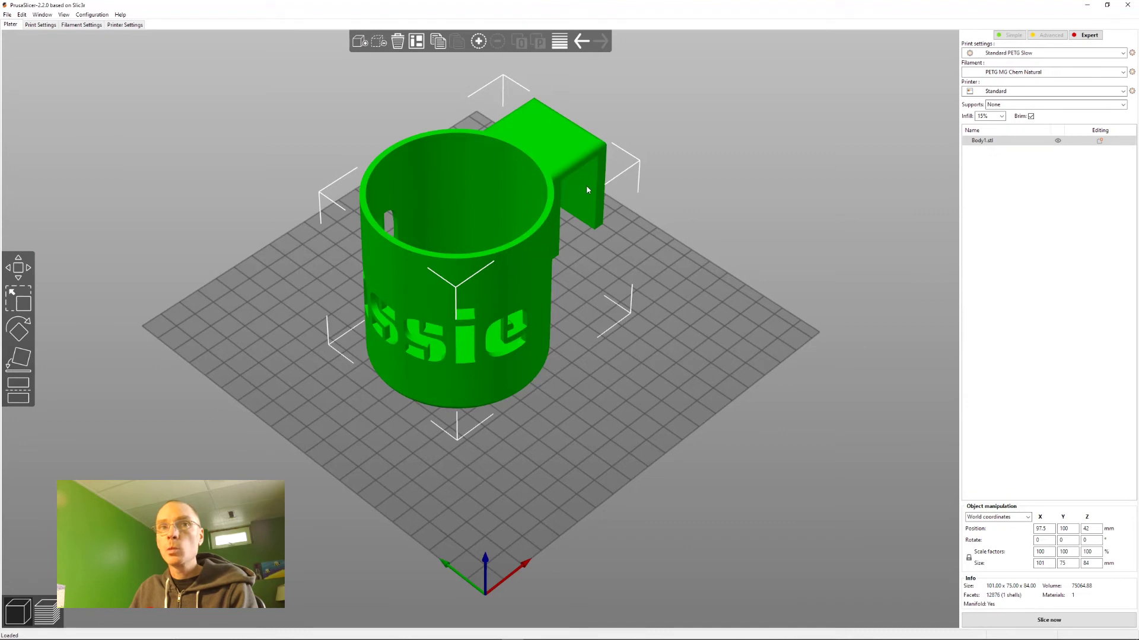
Use Place on face to lay the cup upside down with its open rim on the print bed.
key("f")
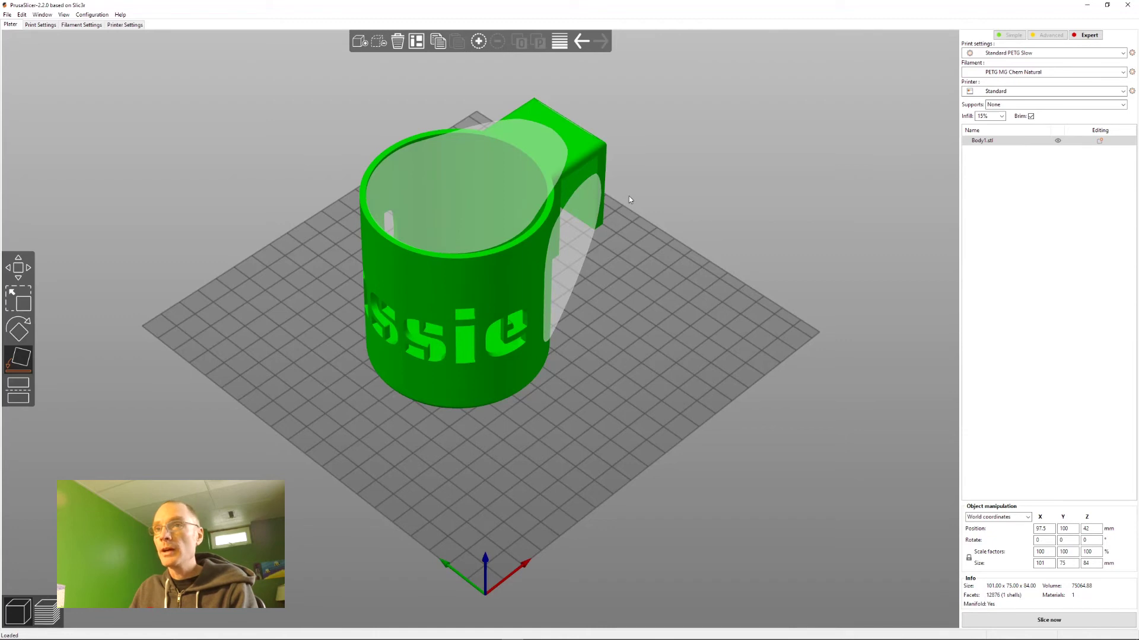
left_click(479, 167)
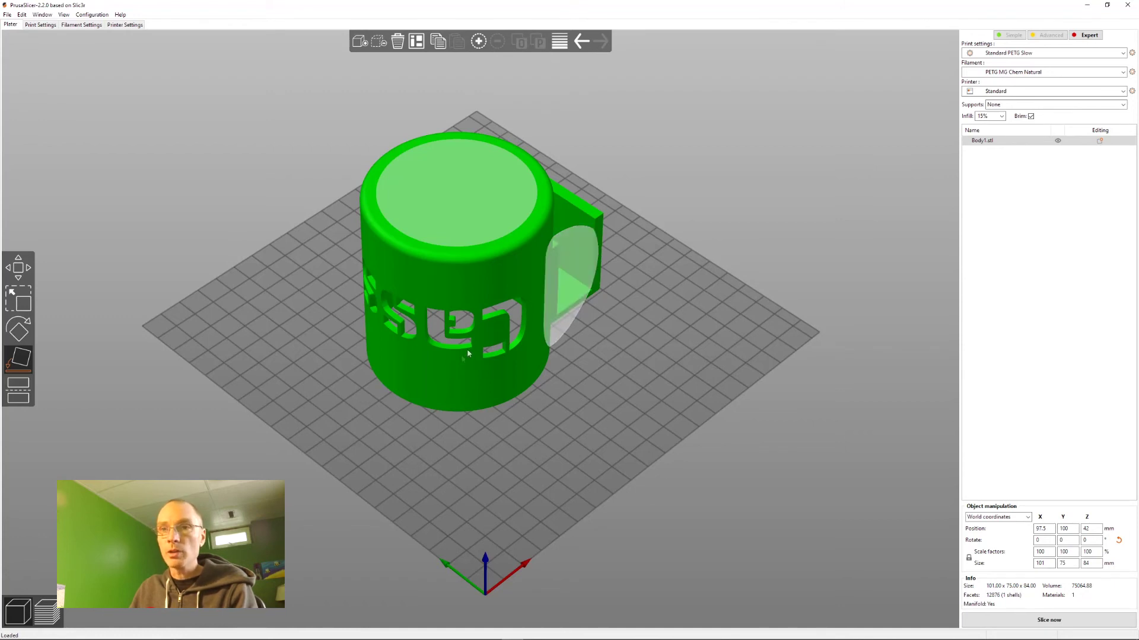
middle_click_drag(450, 378, 460, 369)
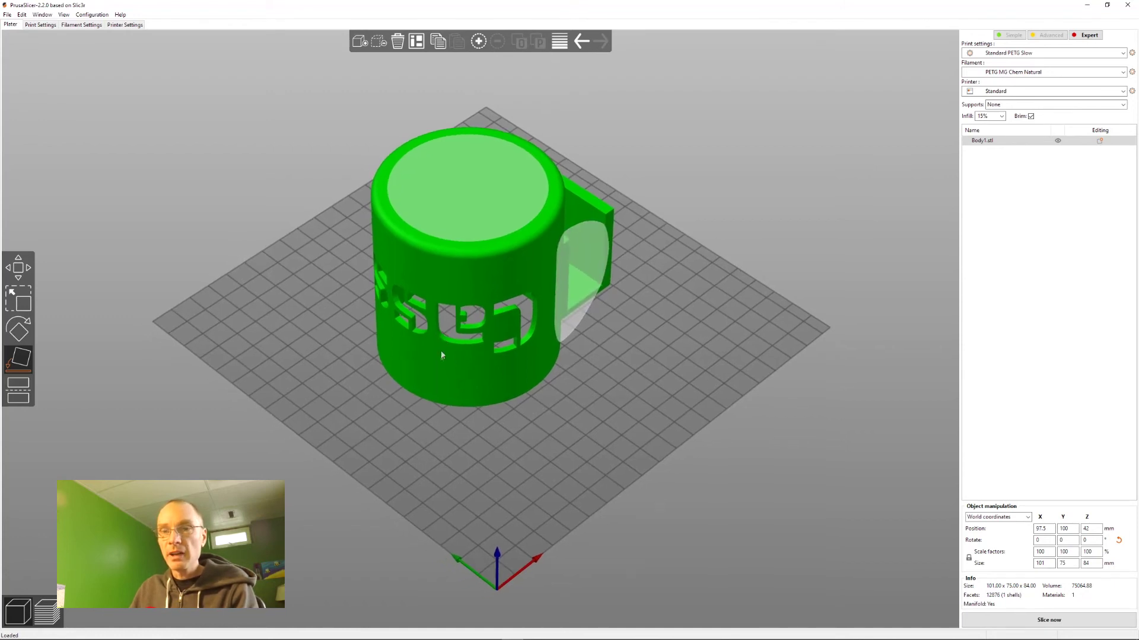
mouse_move(389, 441)
left_mouse_down()
mouse_move(397, 420)
mouse_move(452, 417)
mouse_move(401, 427)
left_mouse_up()
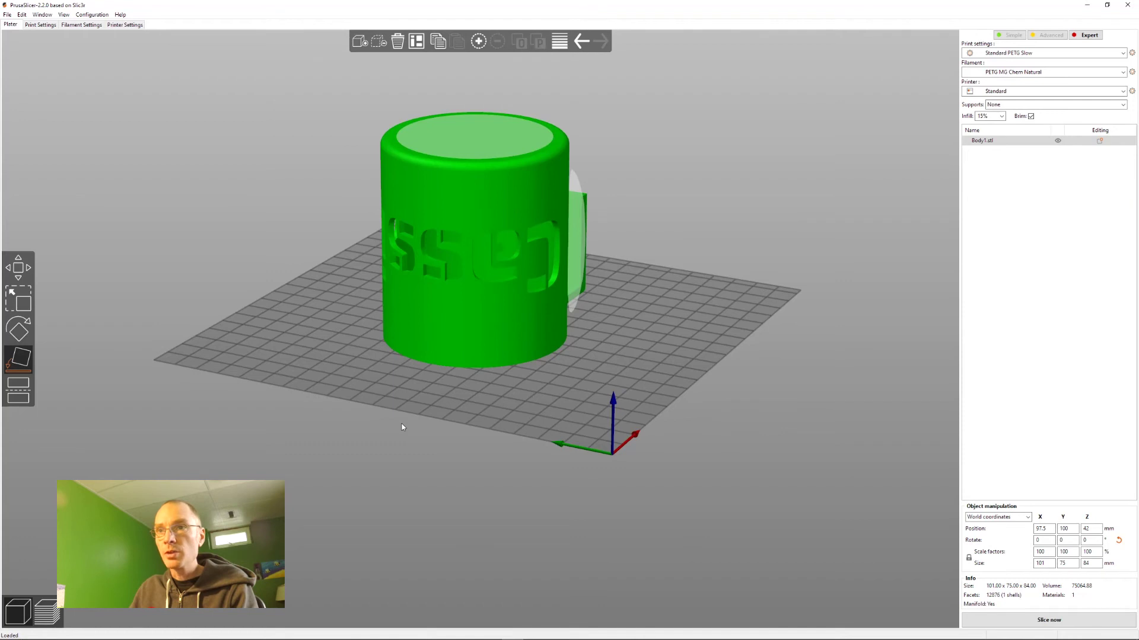
Automatically arrange the cup on the print bed and slice it with the Standard PETG Slow settings.
mouse_move(456, 319)
left_mouse_down()
mouse_move(462, 347)
mouse_move(462, 334)
left_mouse_up()
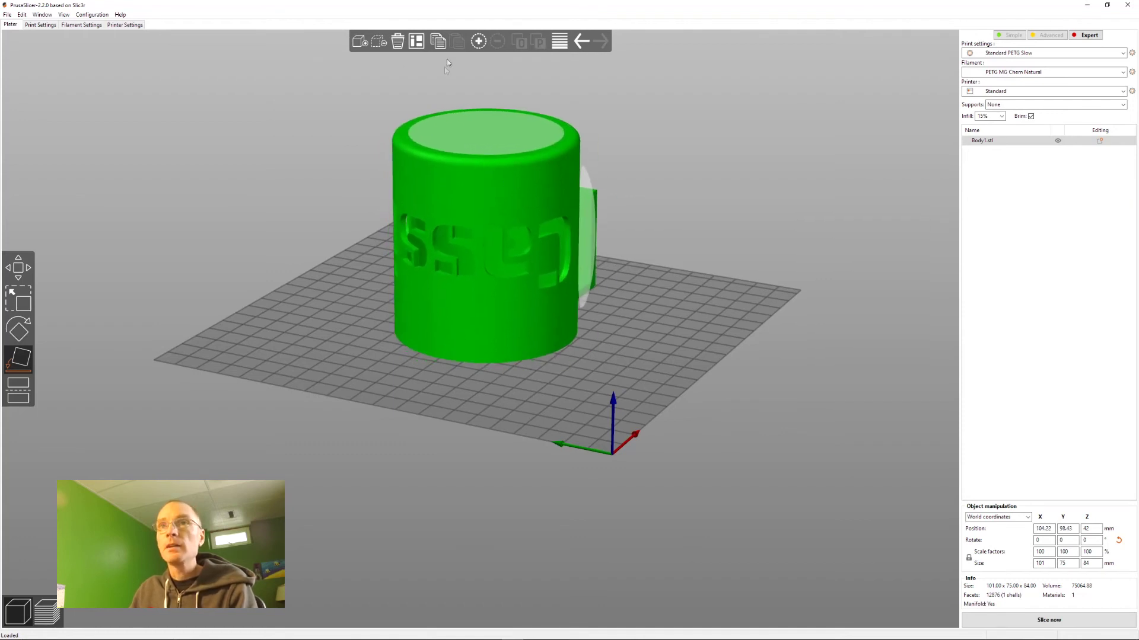
left_click(416, 41)
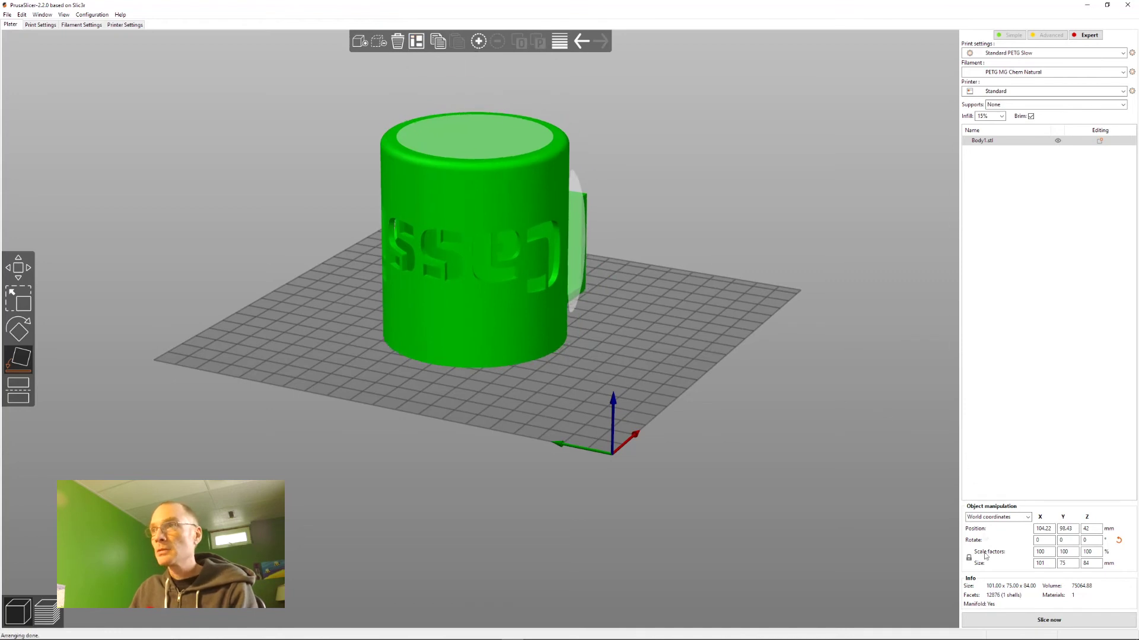
left_click(994, 621)
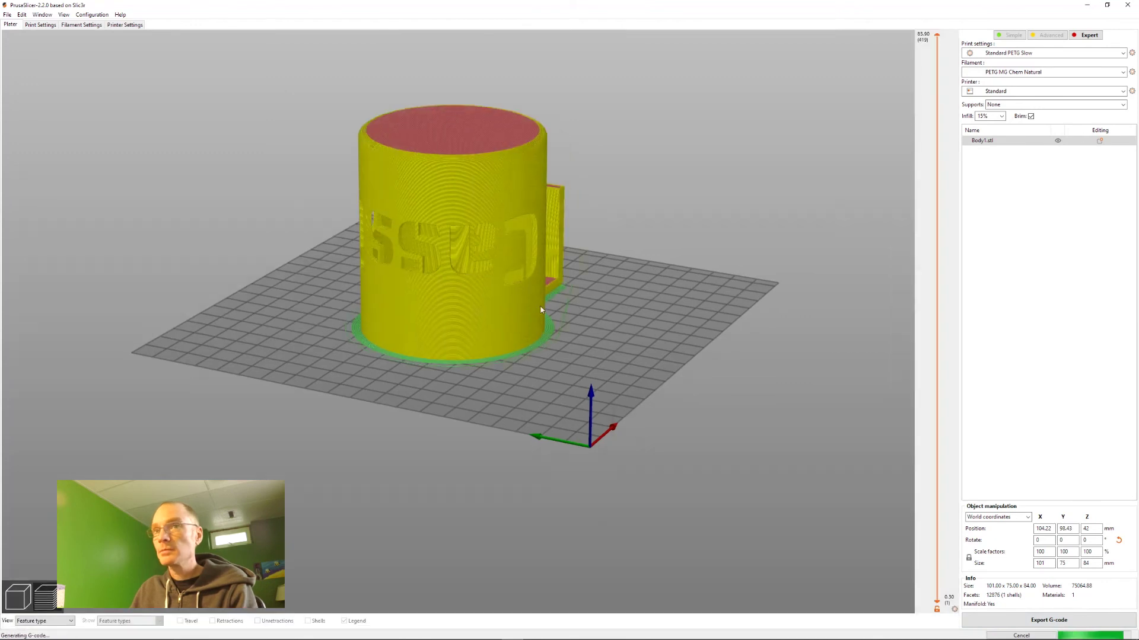
Check the sliced cup and its handle in the layer preview and export the G-code to the Desktop as Body1.gcode.
left_click_drag(574, 351, 535, 375)
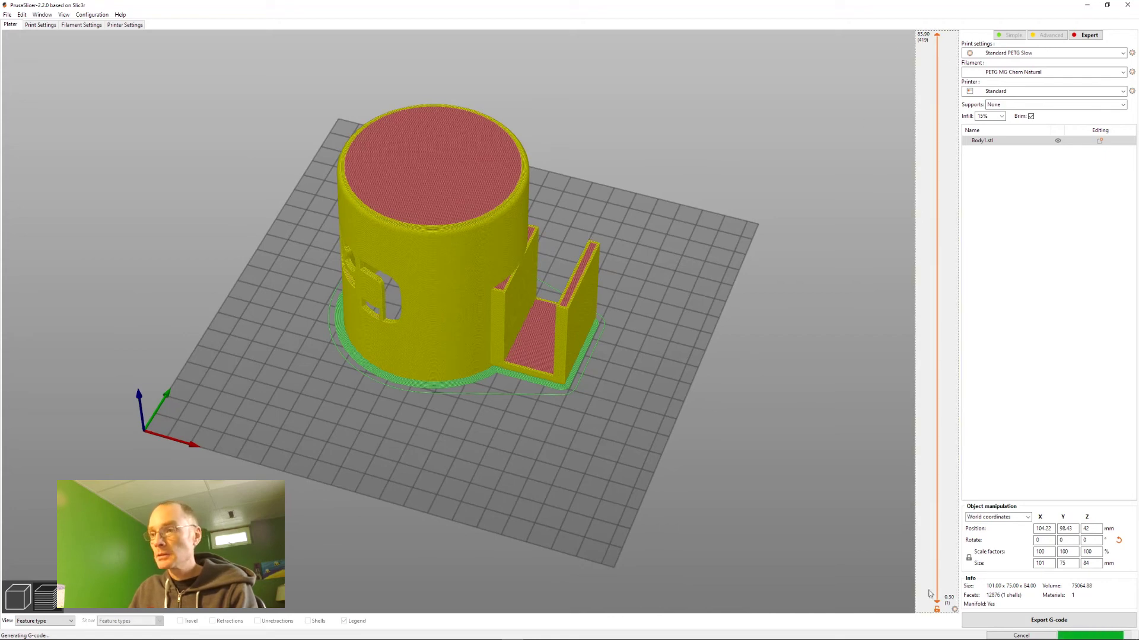
left_click_drag(935, 37, 959, 36)
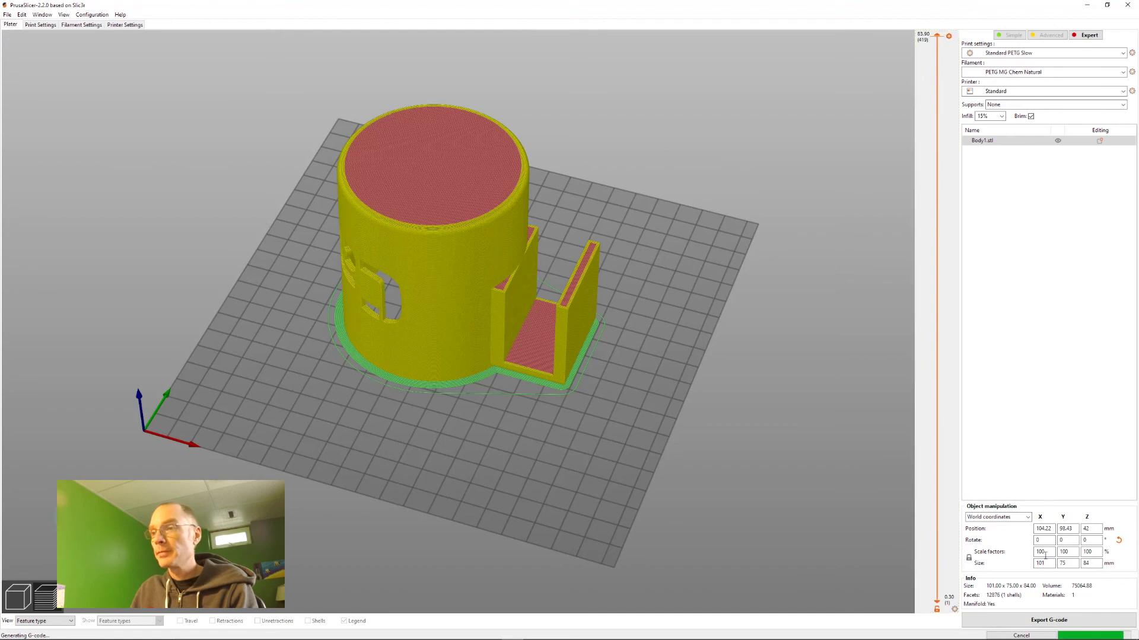
left_click(1045, 621)
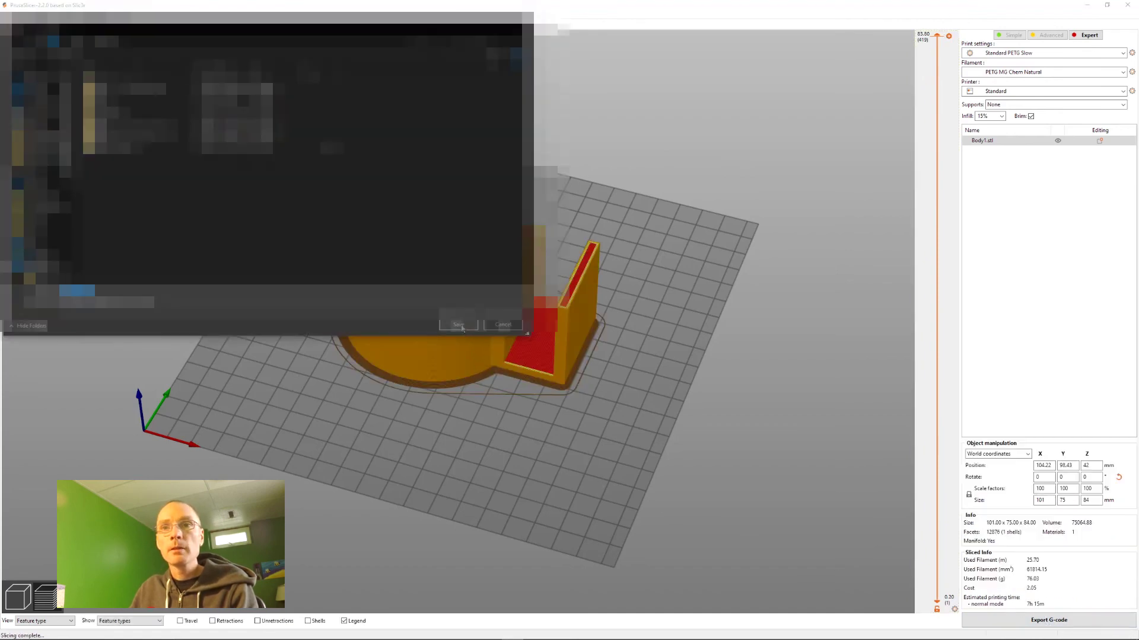
left_click(459, 325)
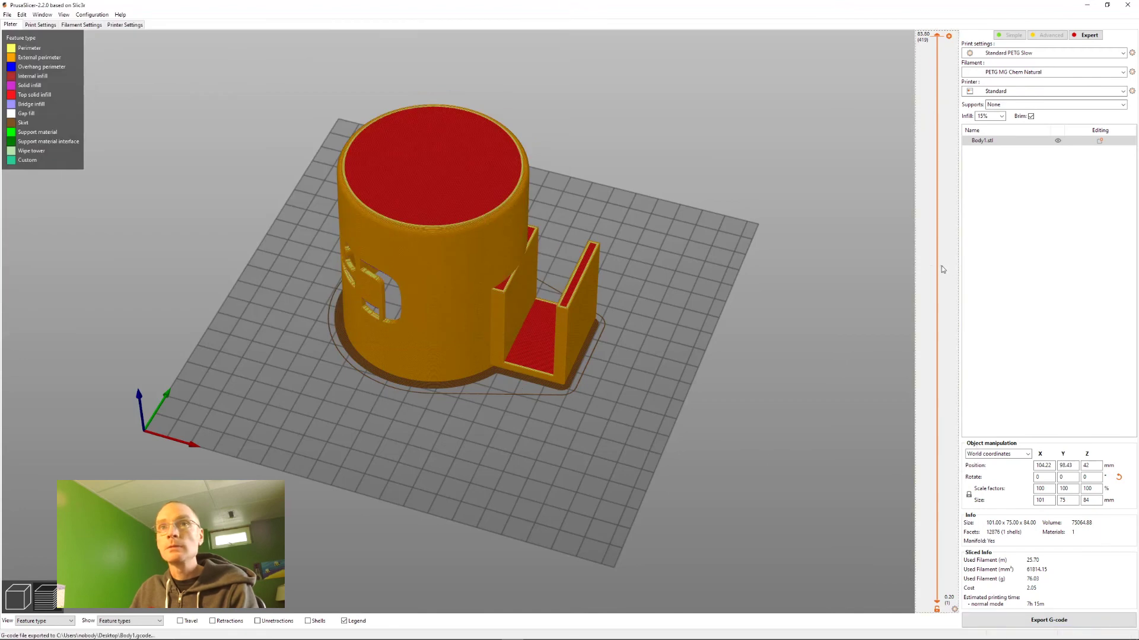